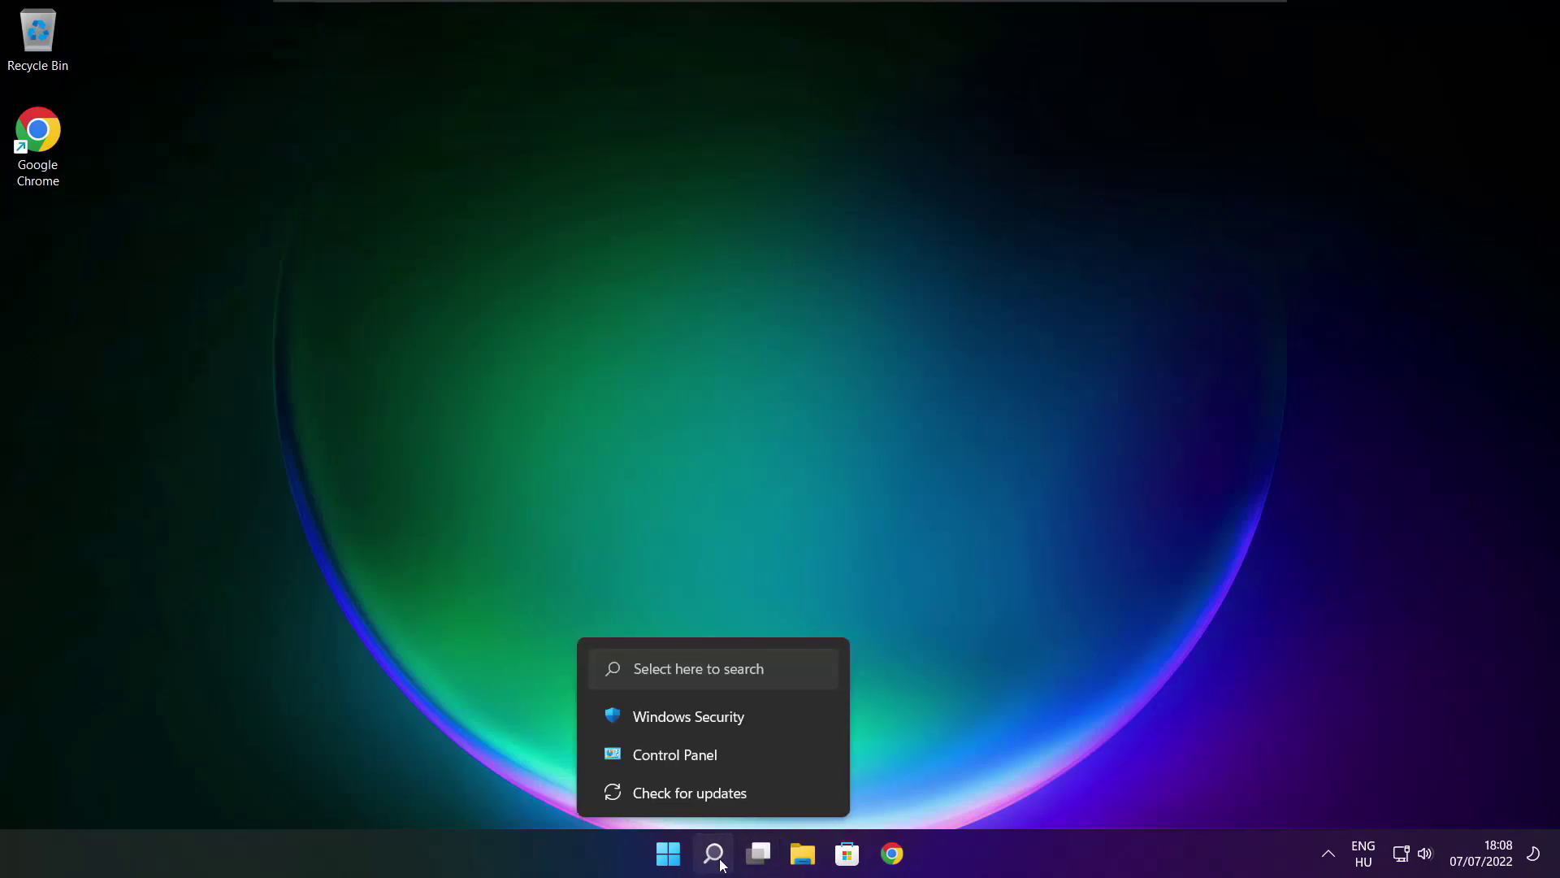
Search Windows for 'device manager' and launch Device Manager from the results.
click(718, 860)
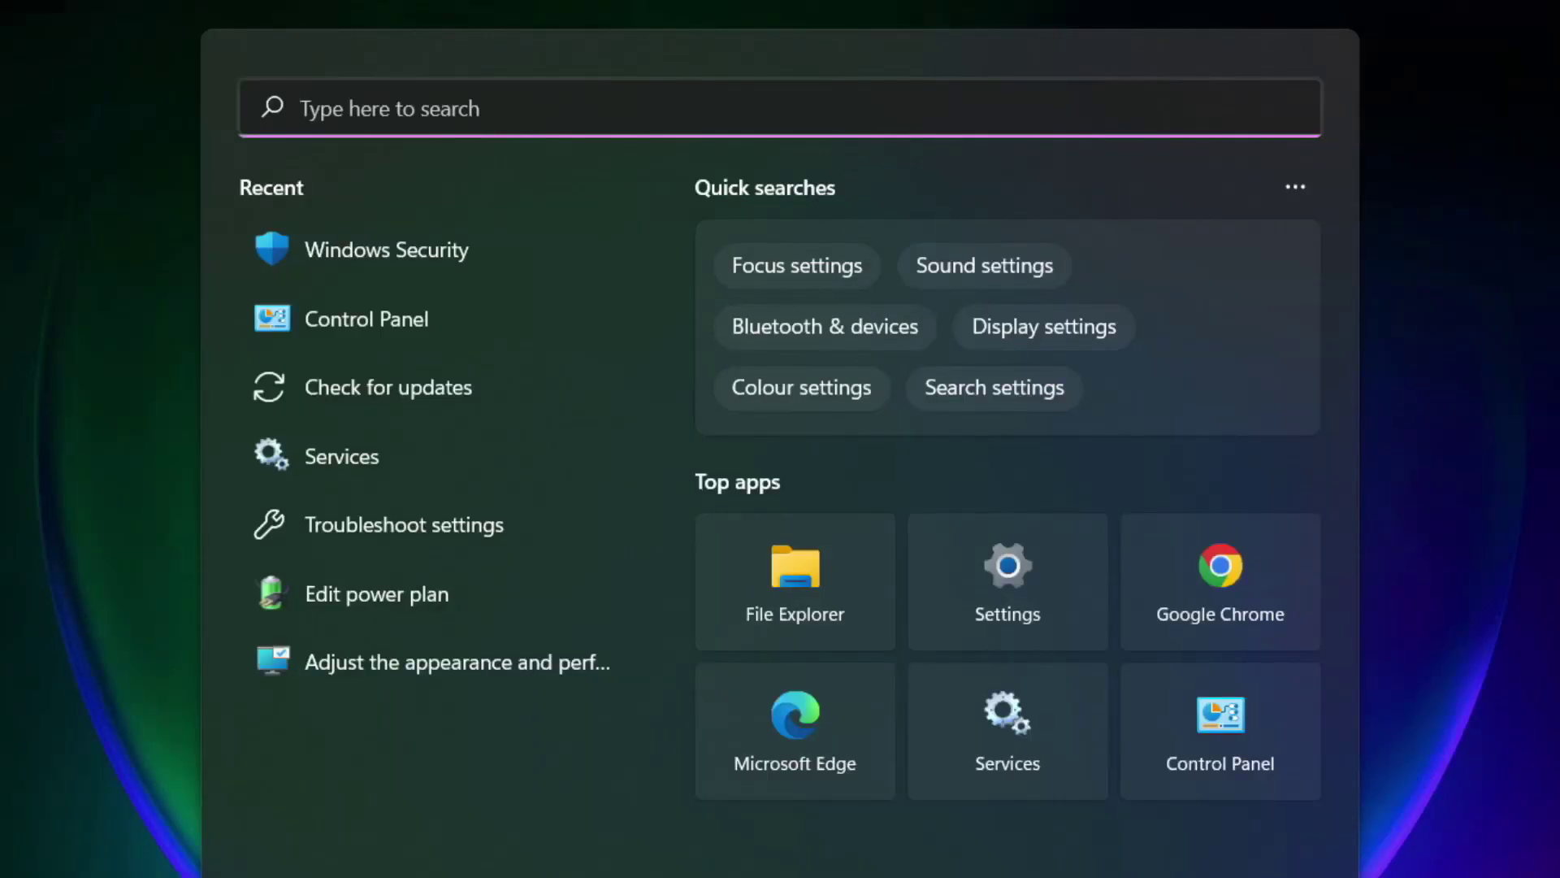
text(dev)
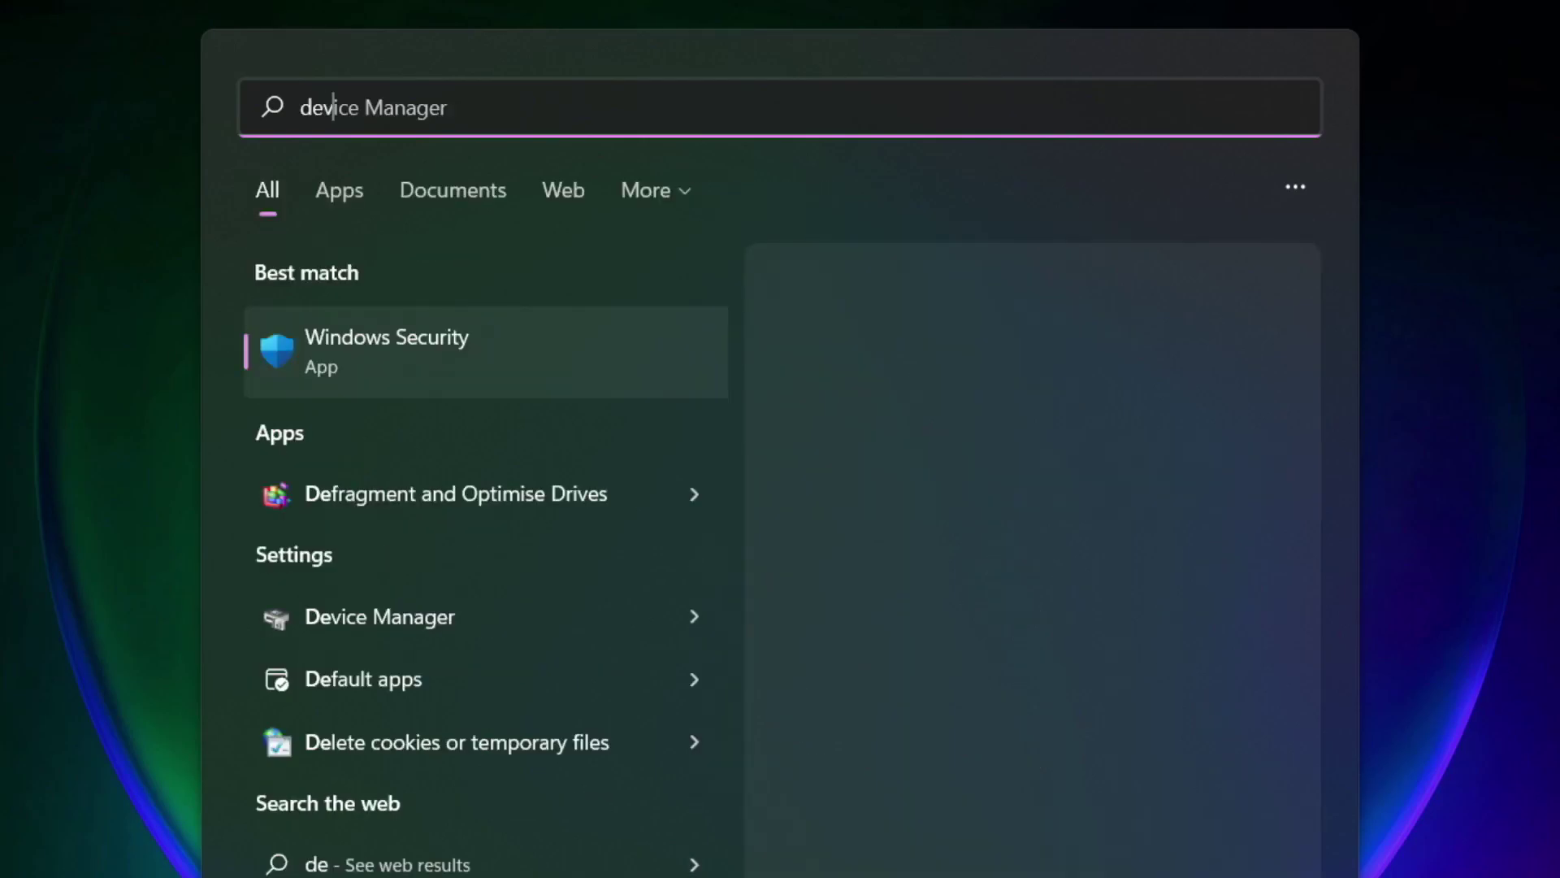
text(ice man)
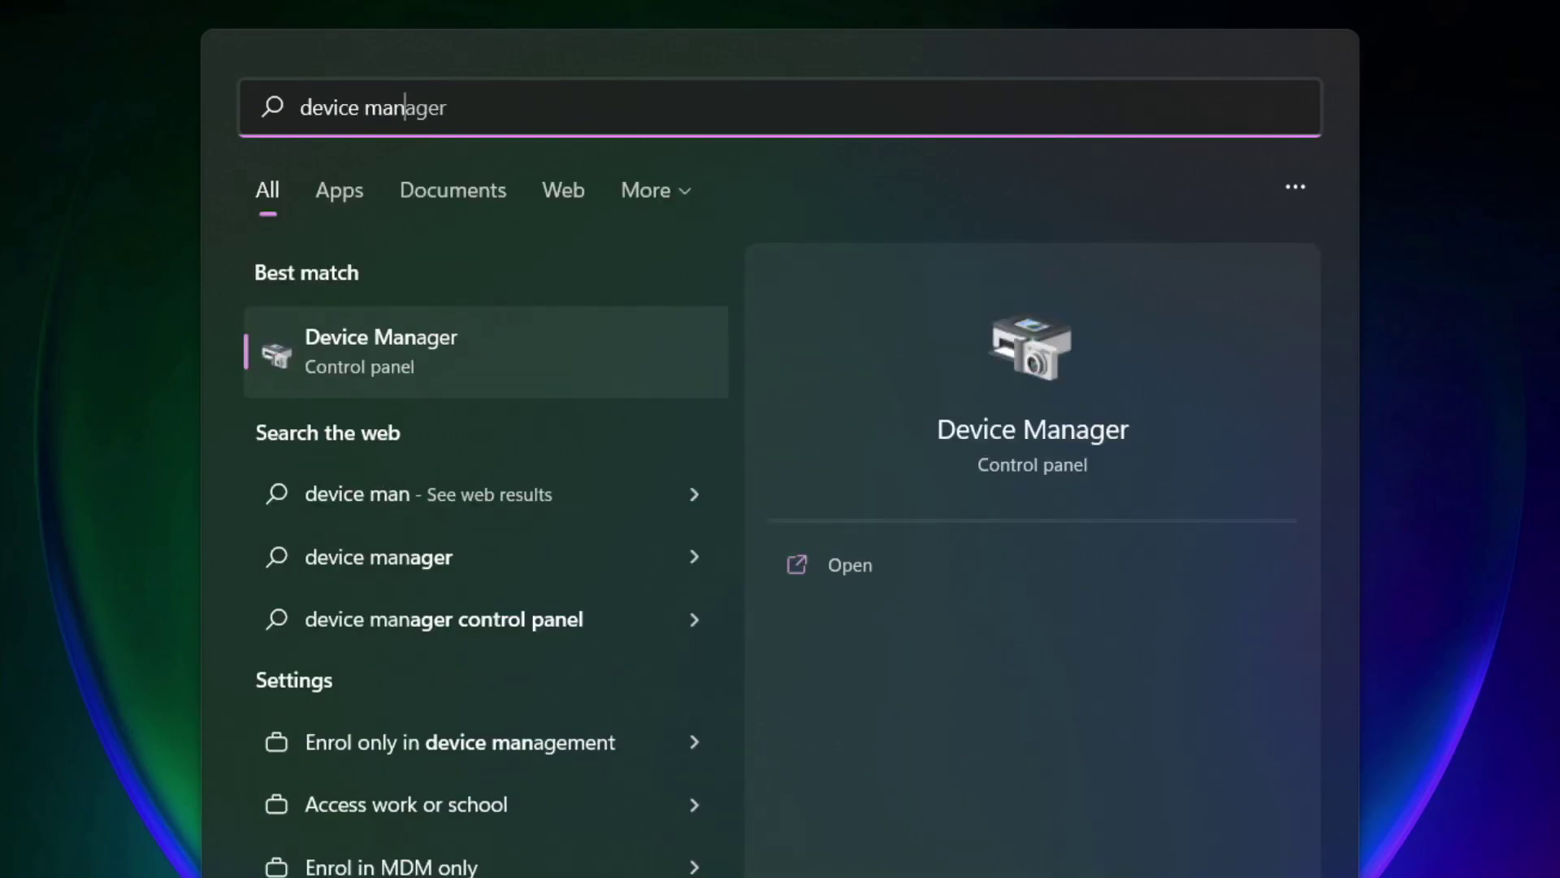
text(ager)
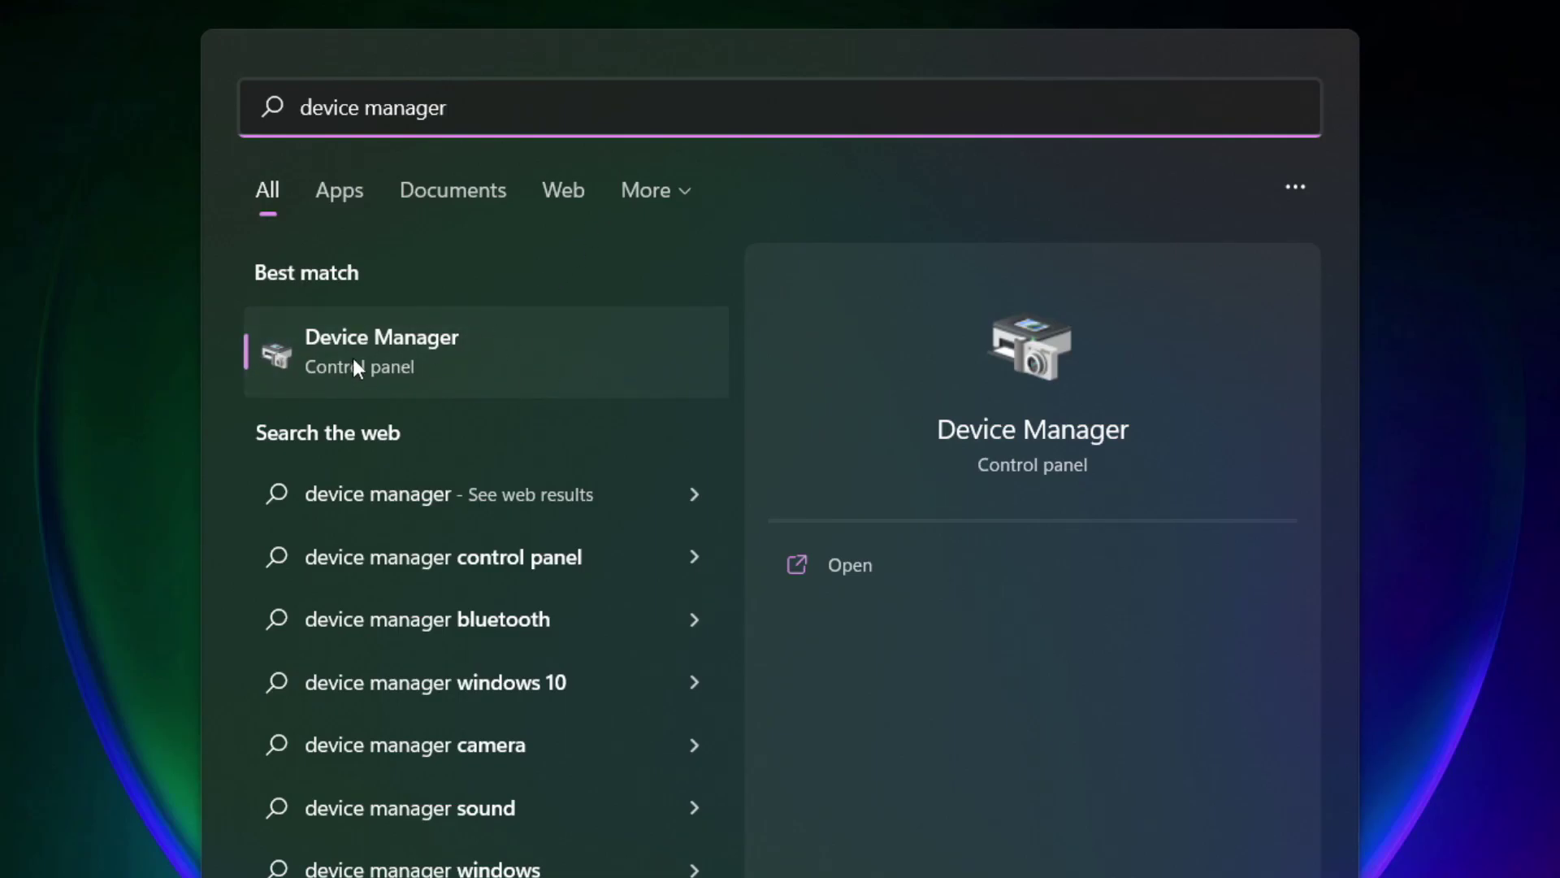
click(572, 360)
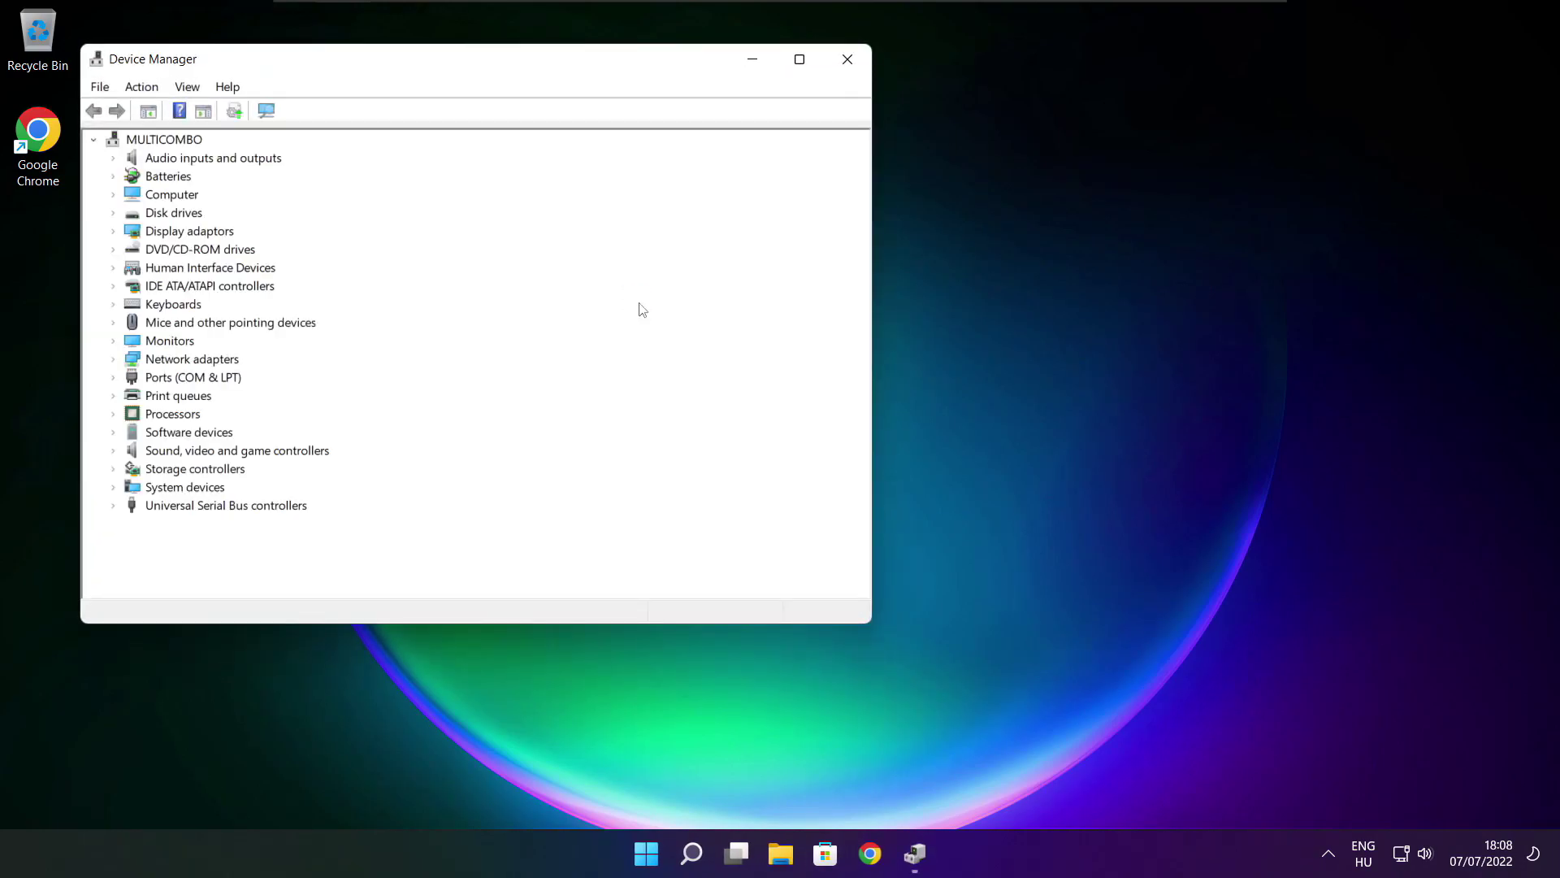
Maximize Device Manager and auto-search for a VMware SVGA 3D driver; the best is already installed.
click(799, 60)
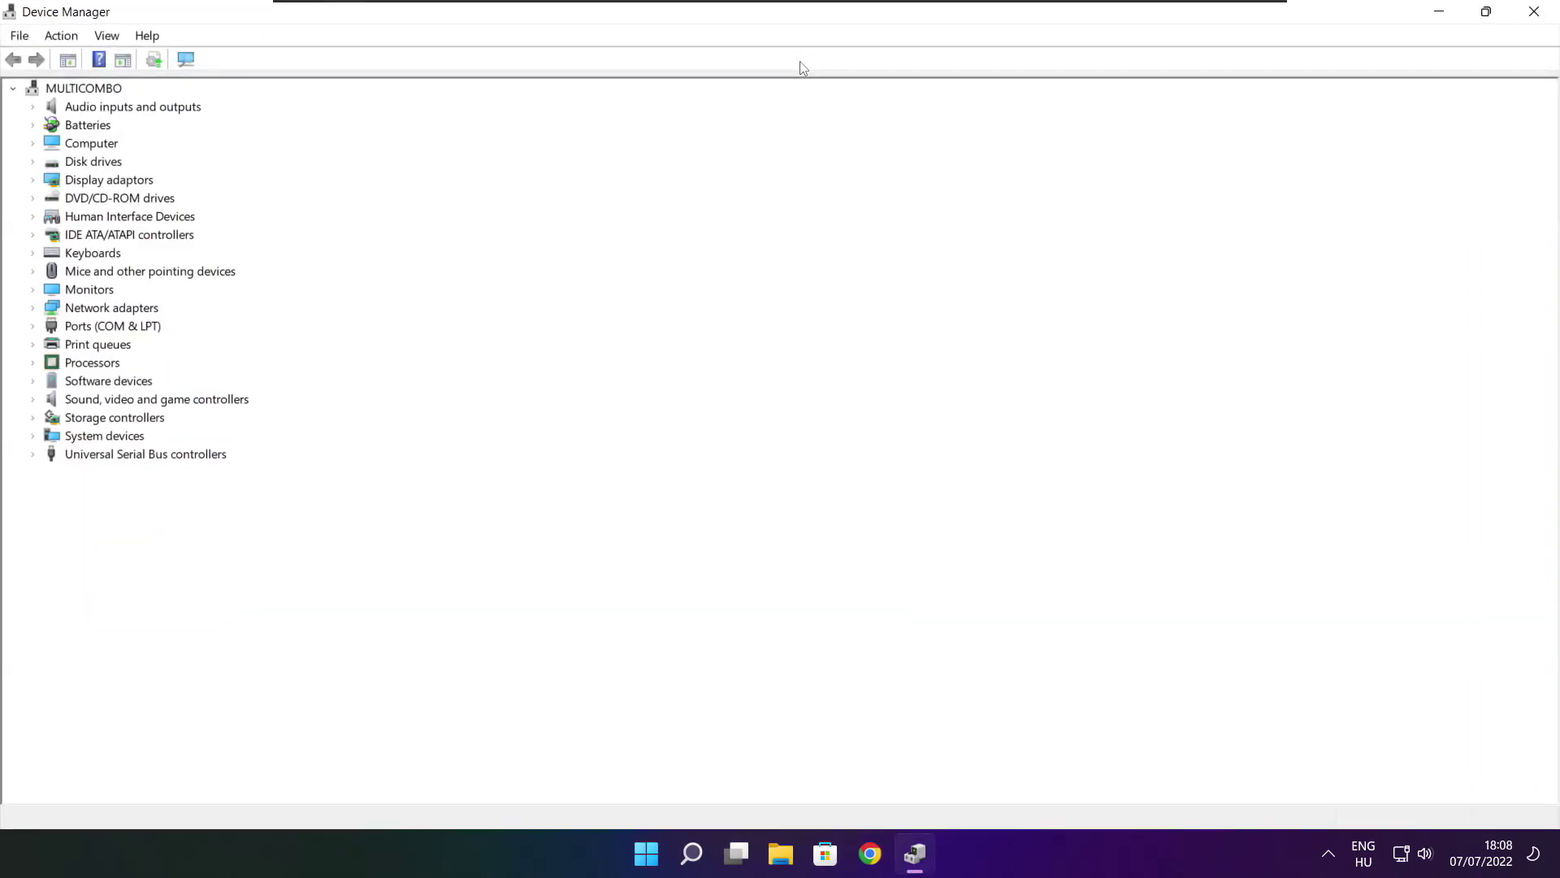
click(46, 183)
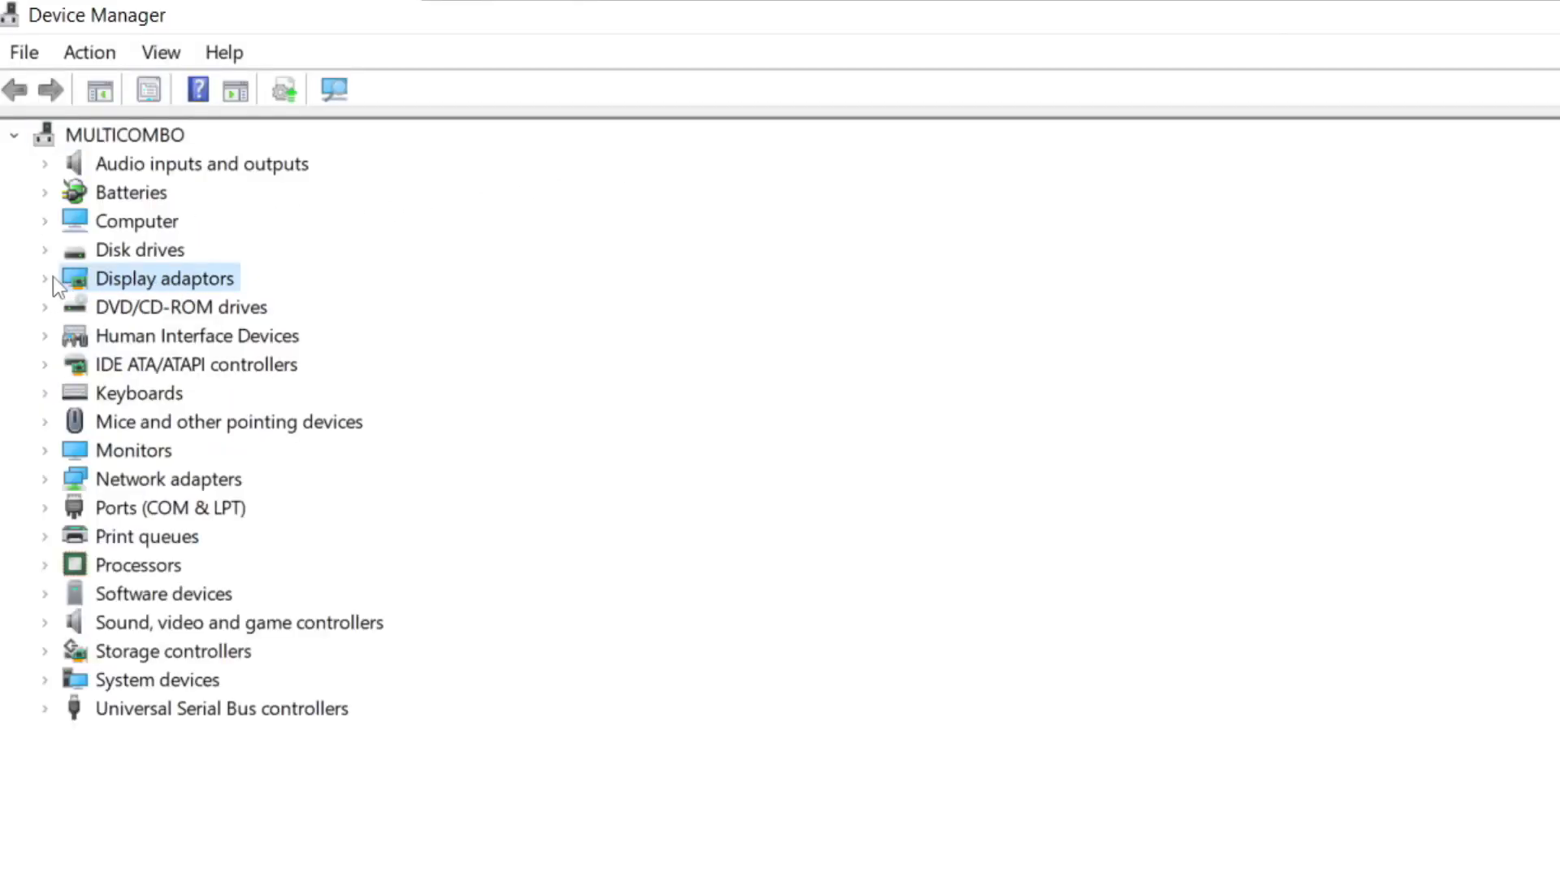
click(45, 279)
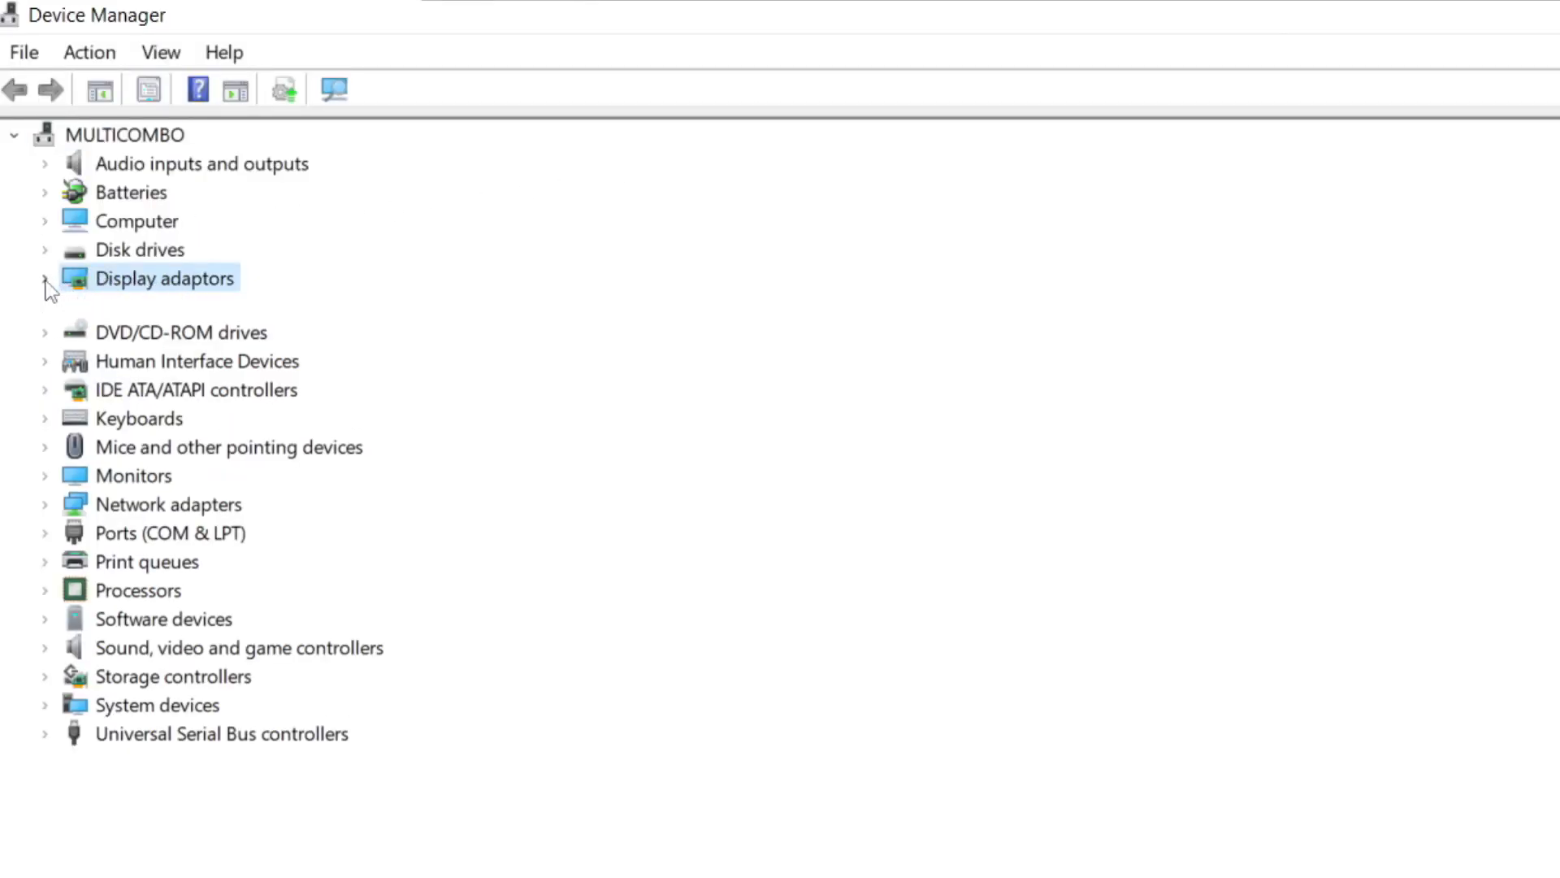
click(95, 310)
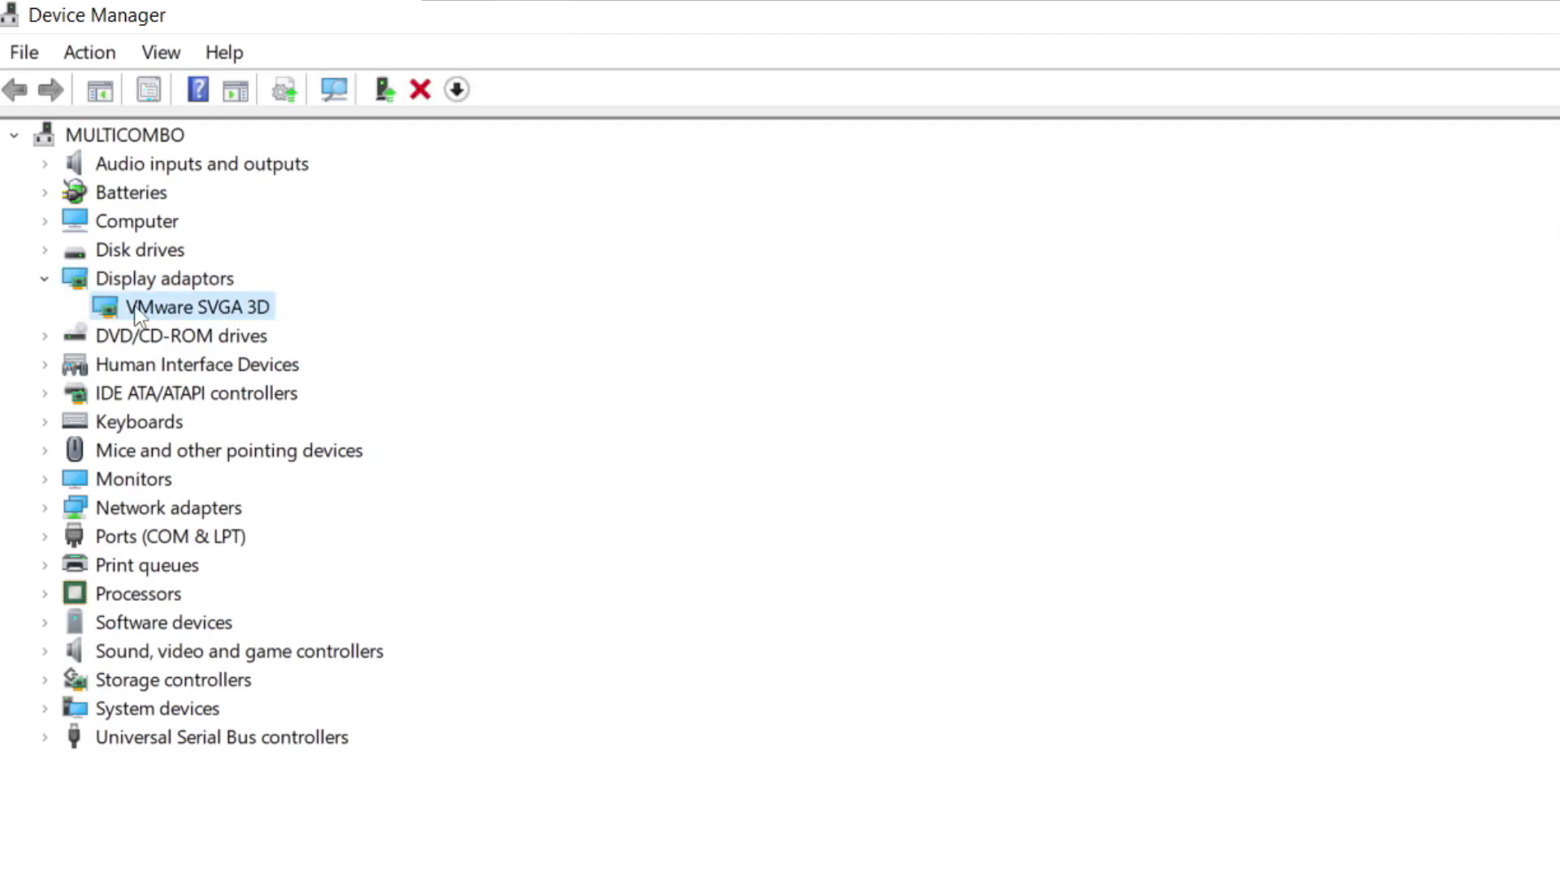
right_click(170, 312)
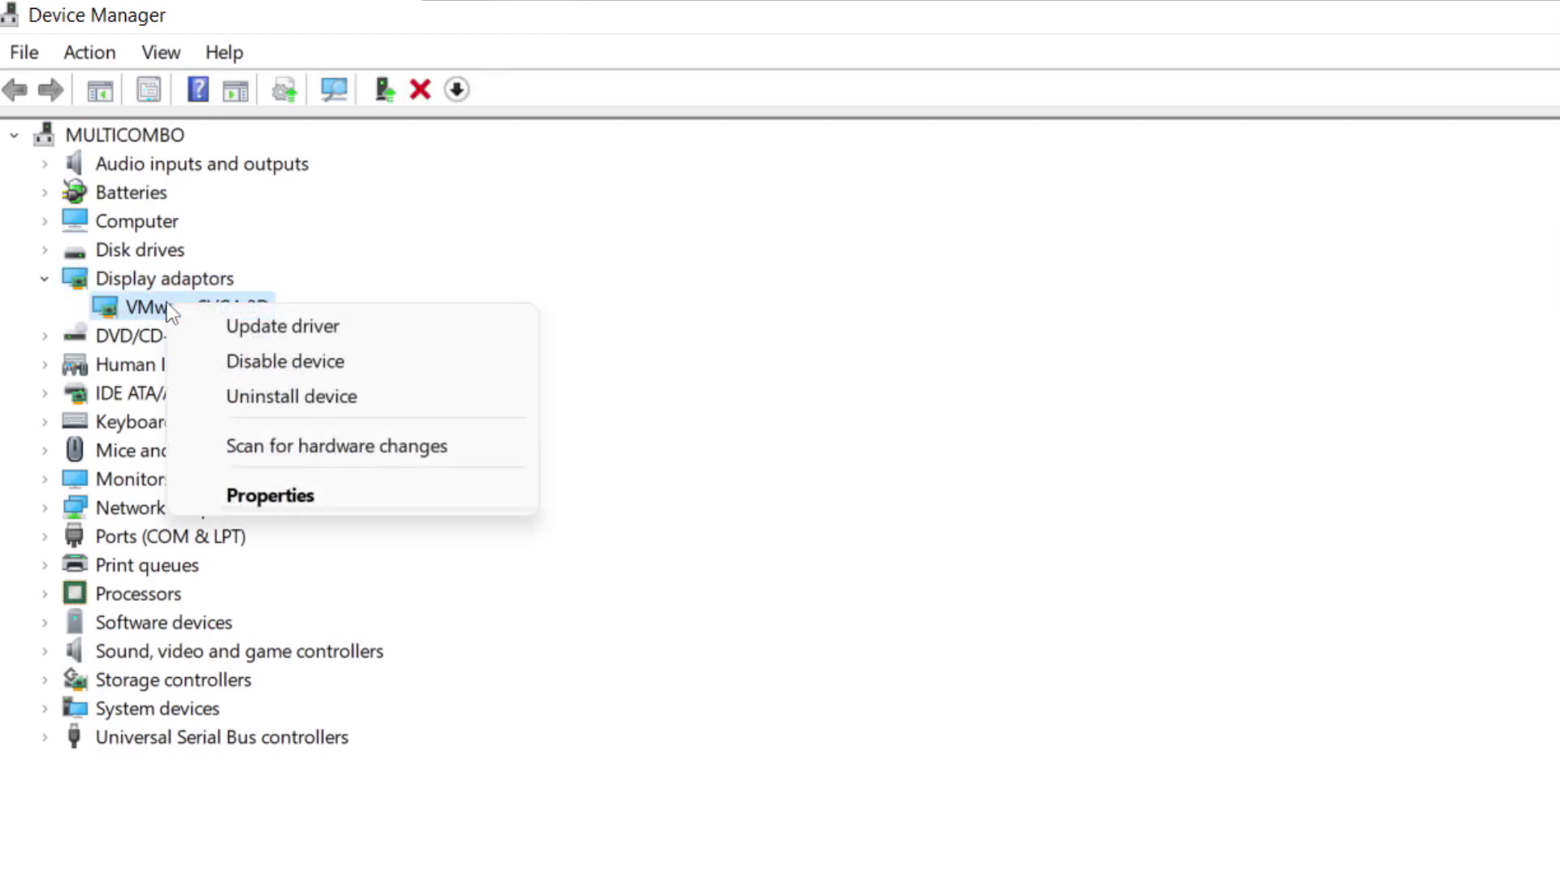
click(348, 329)
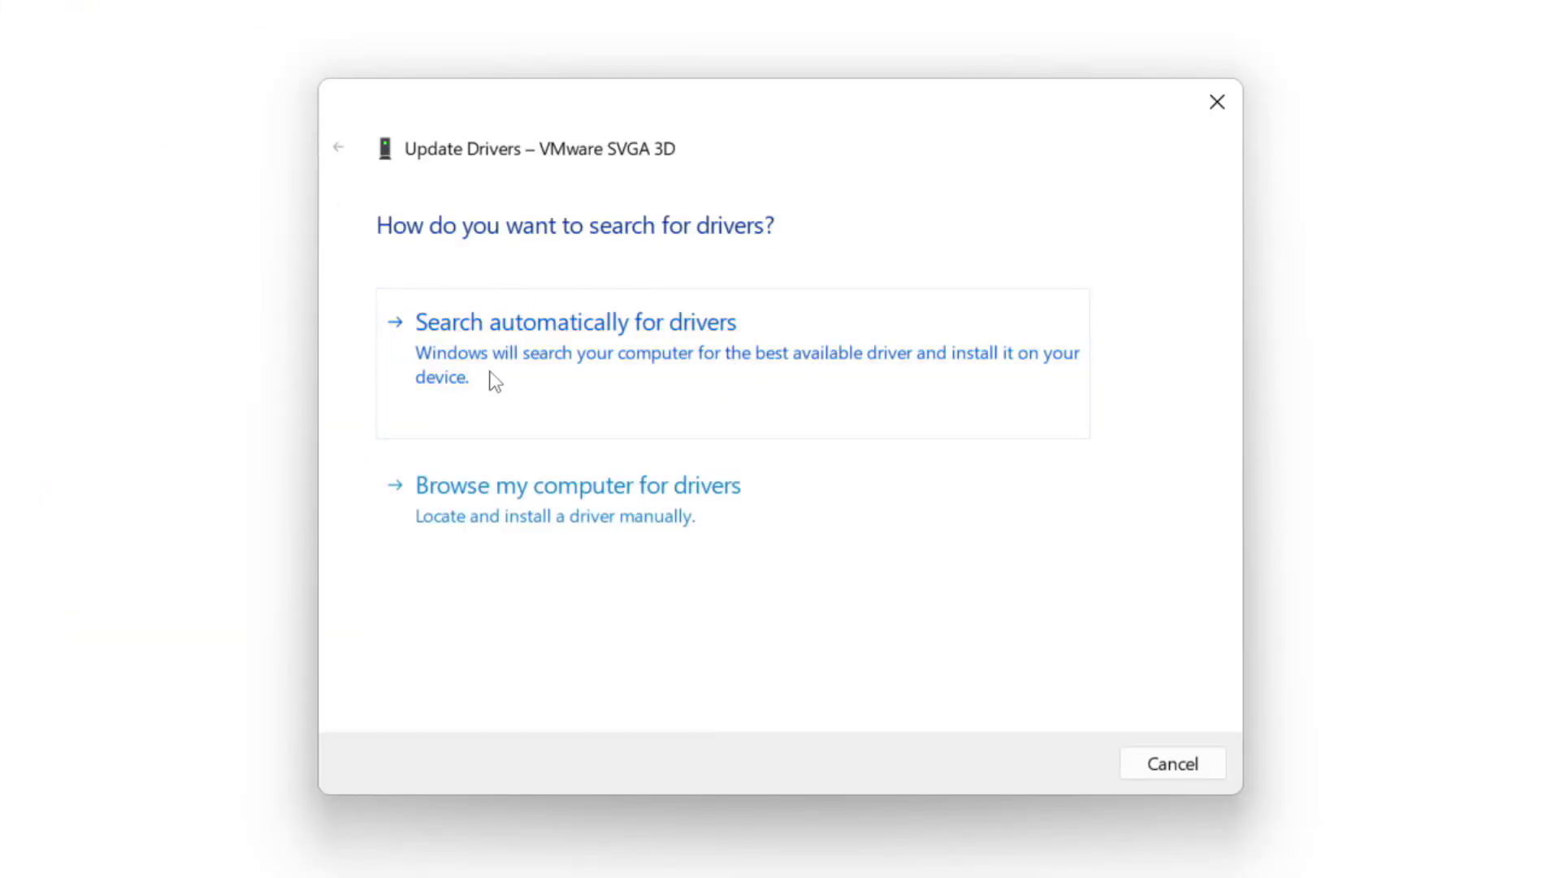
click(686, 369)
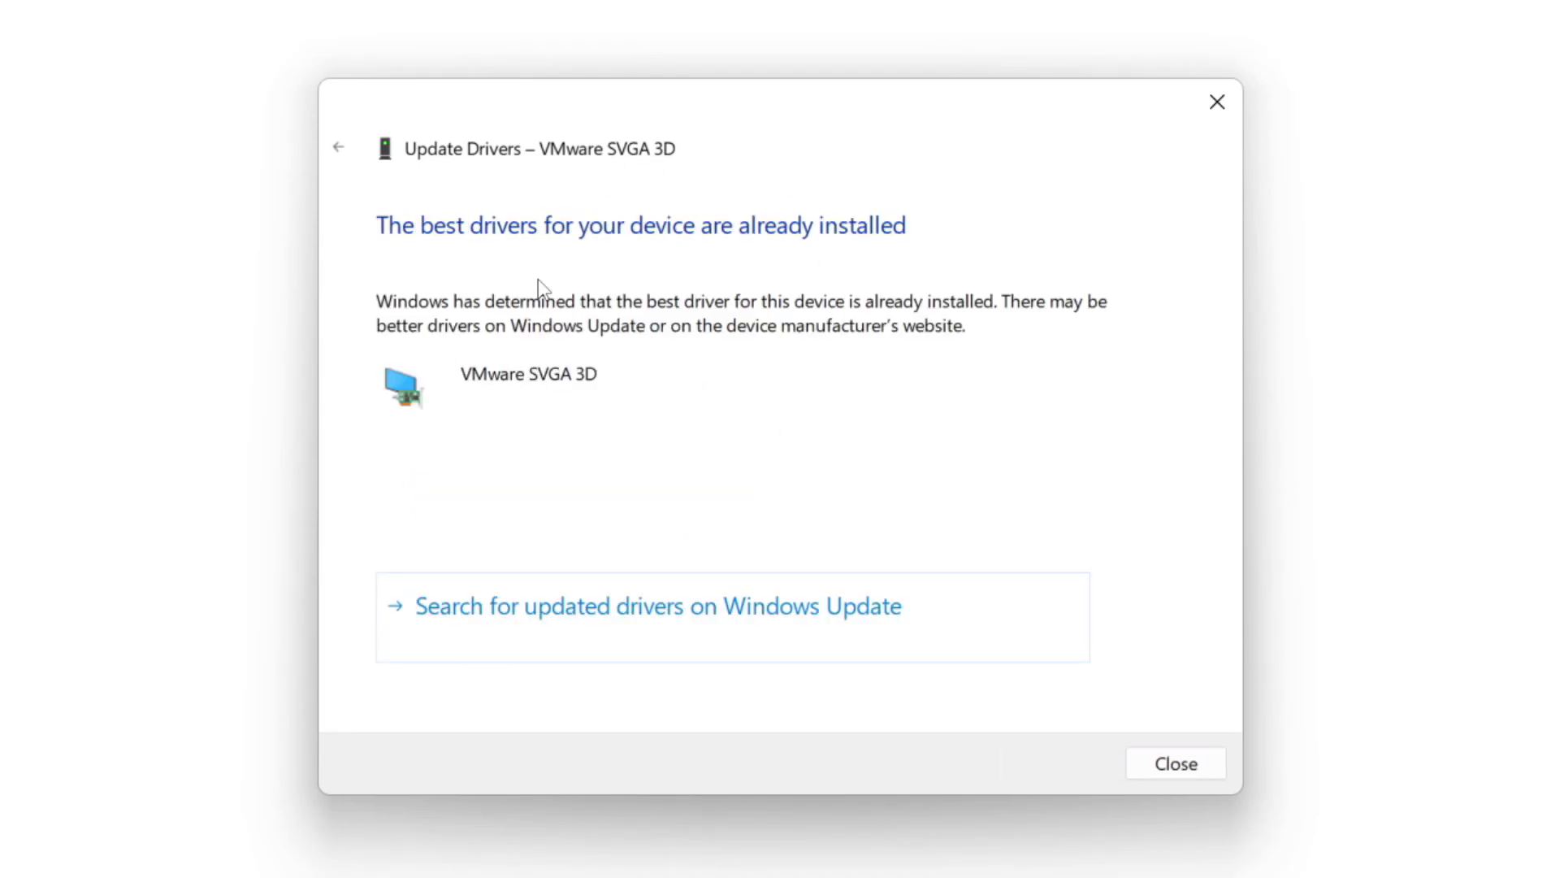
click(1171, 765)
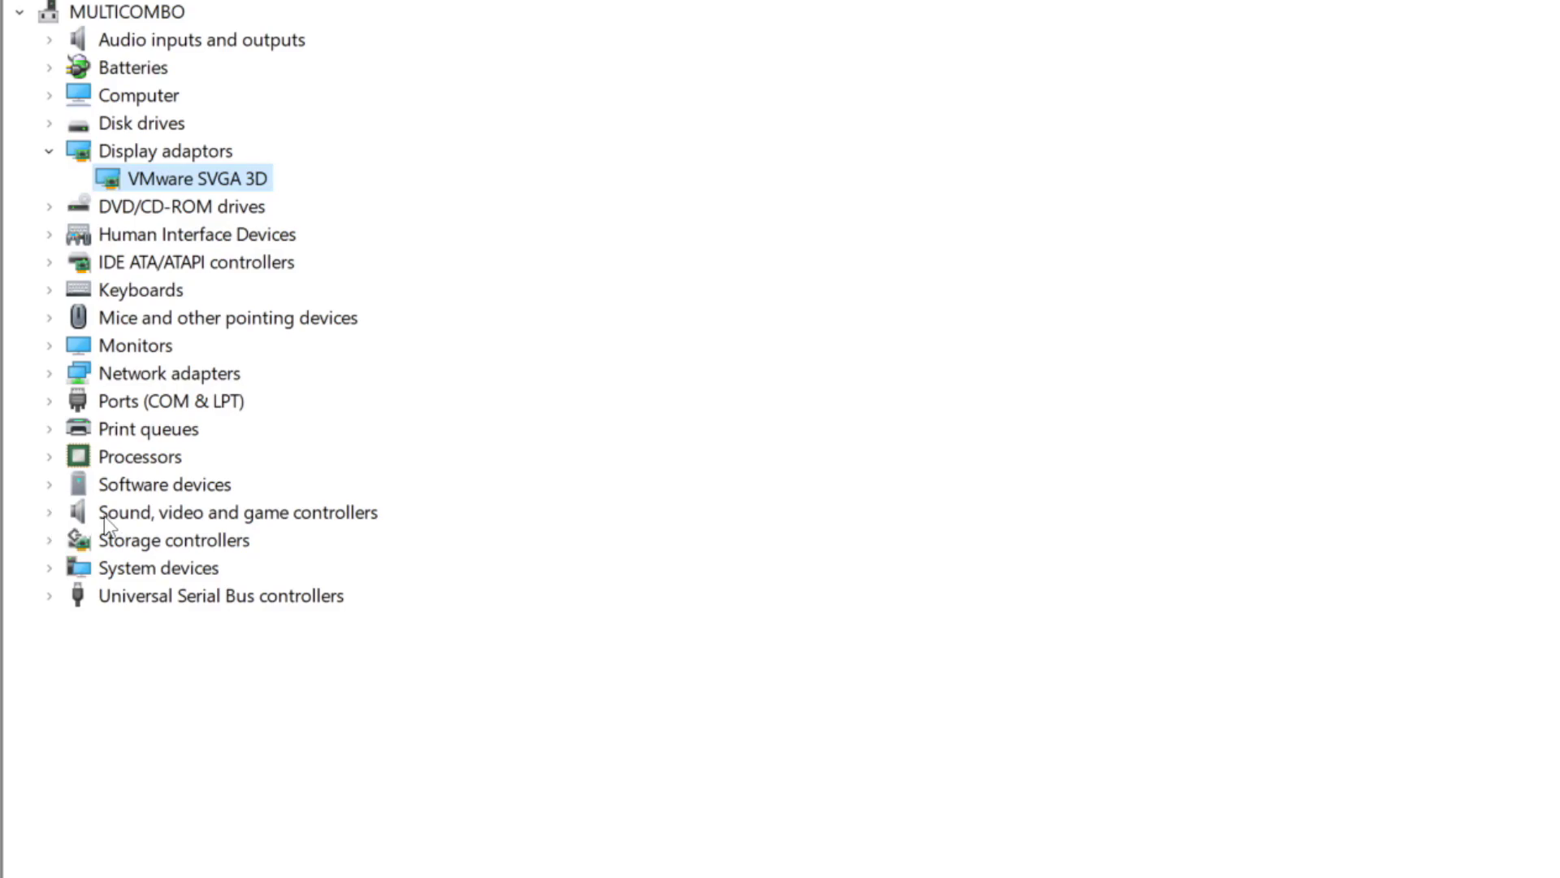
Auto-search for a High Definition Audio Device driver; the best one is already installed.
click(104, 515)
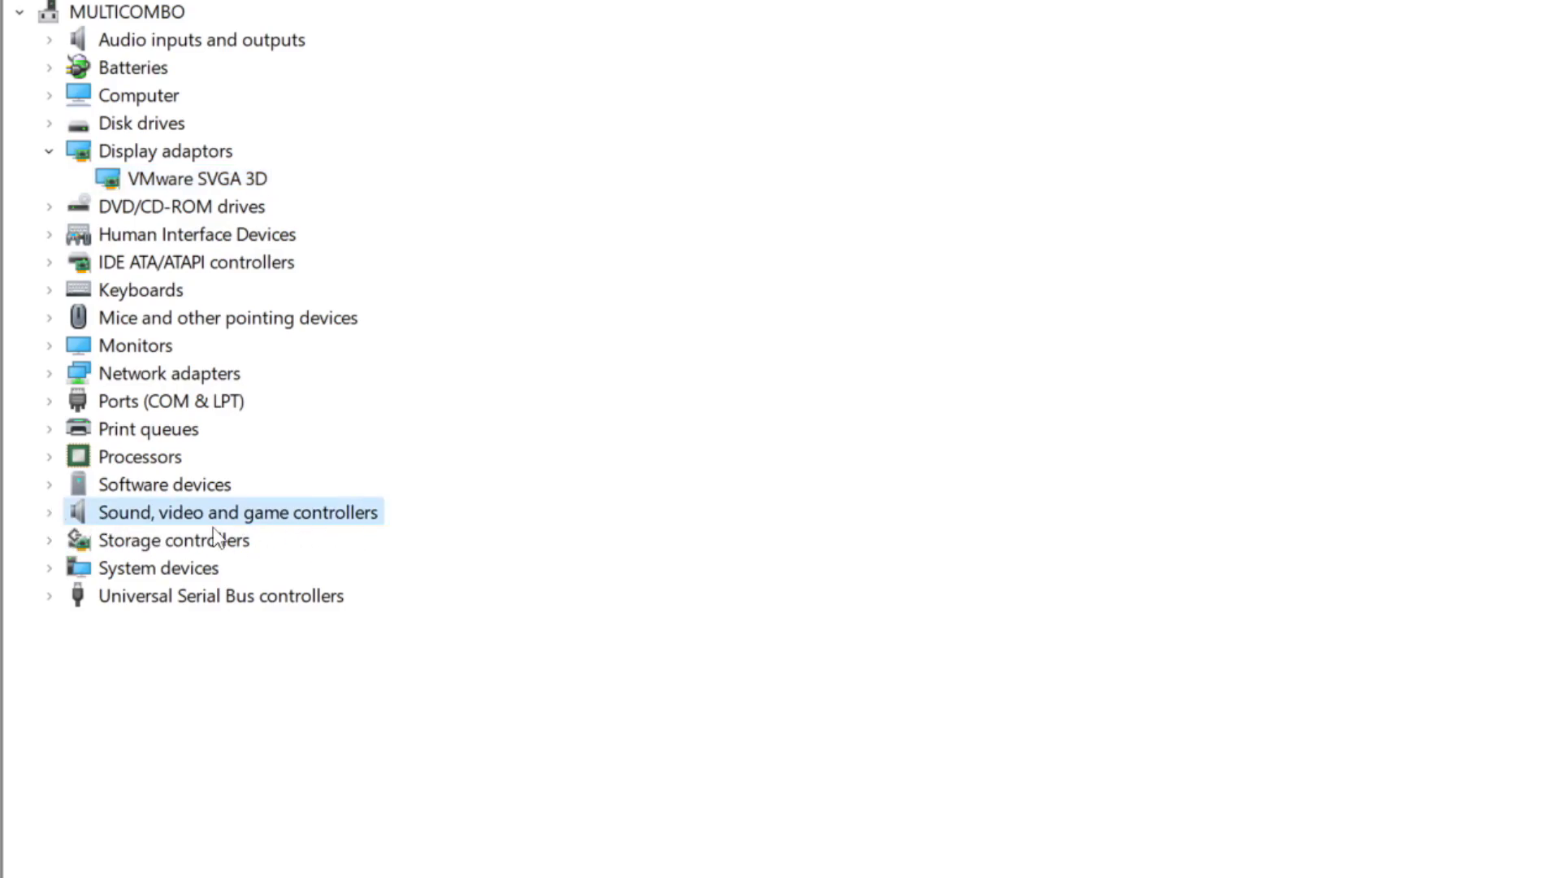
click(49, 513)
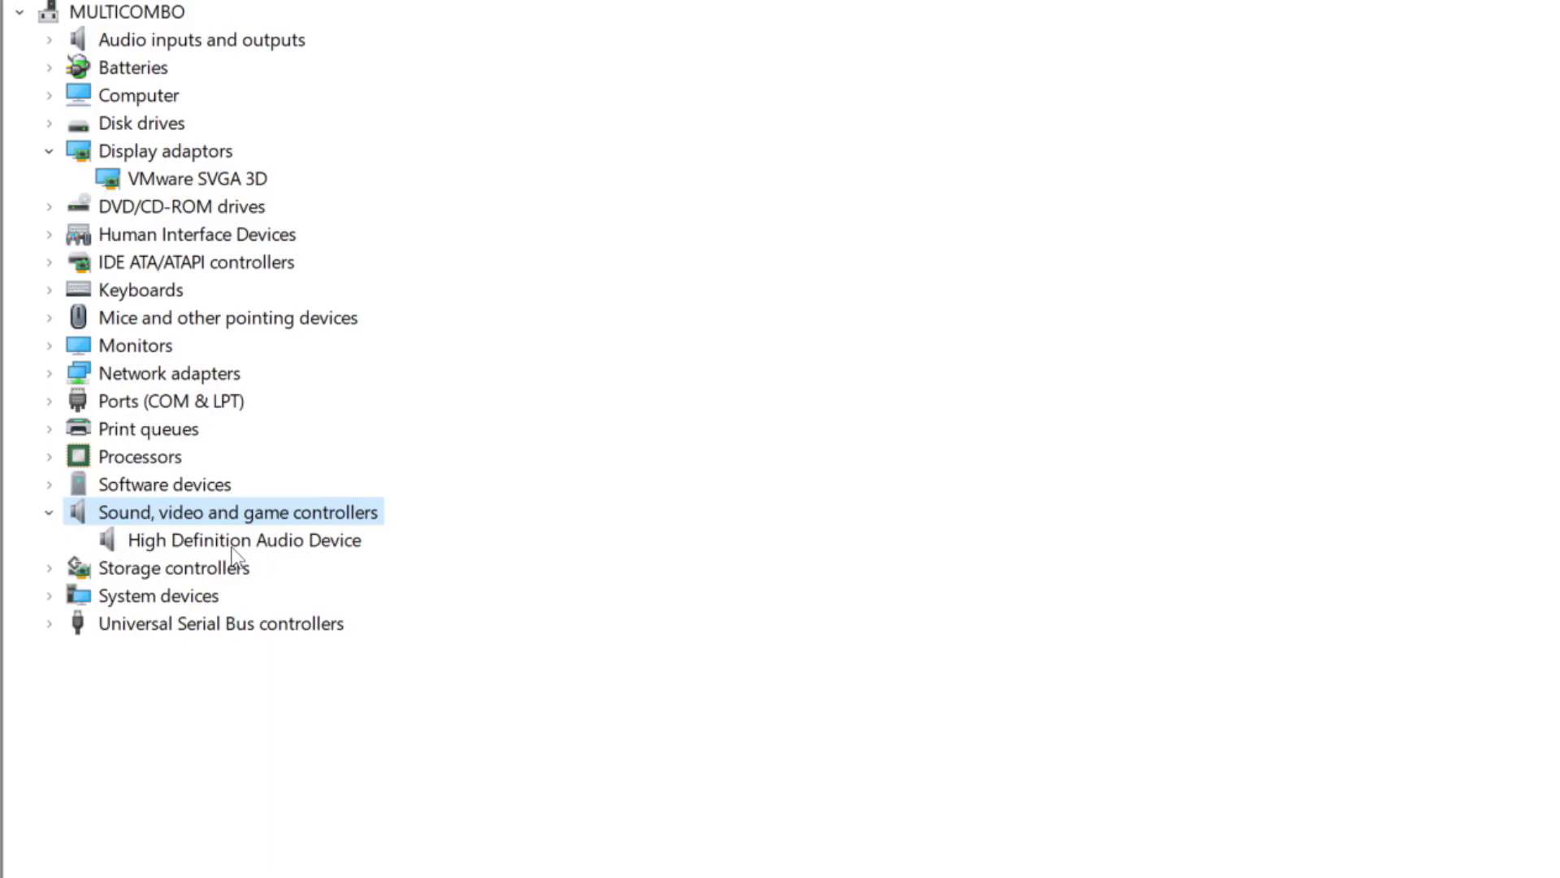
click(358, 549)
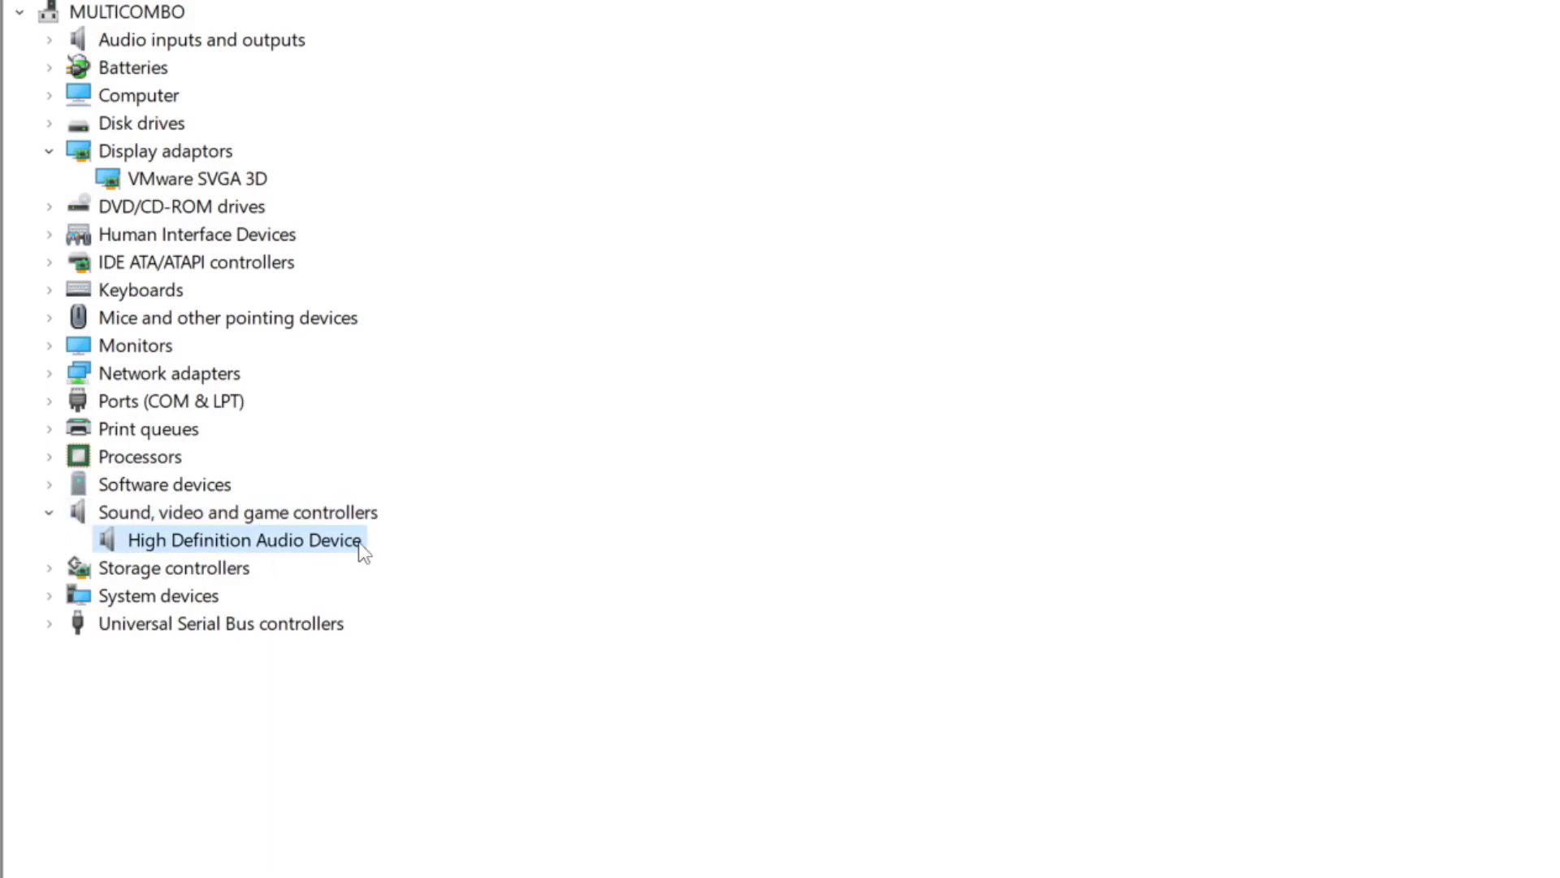
right_click(231, 550)
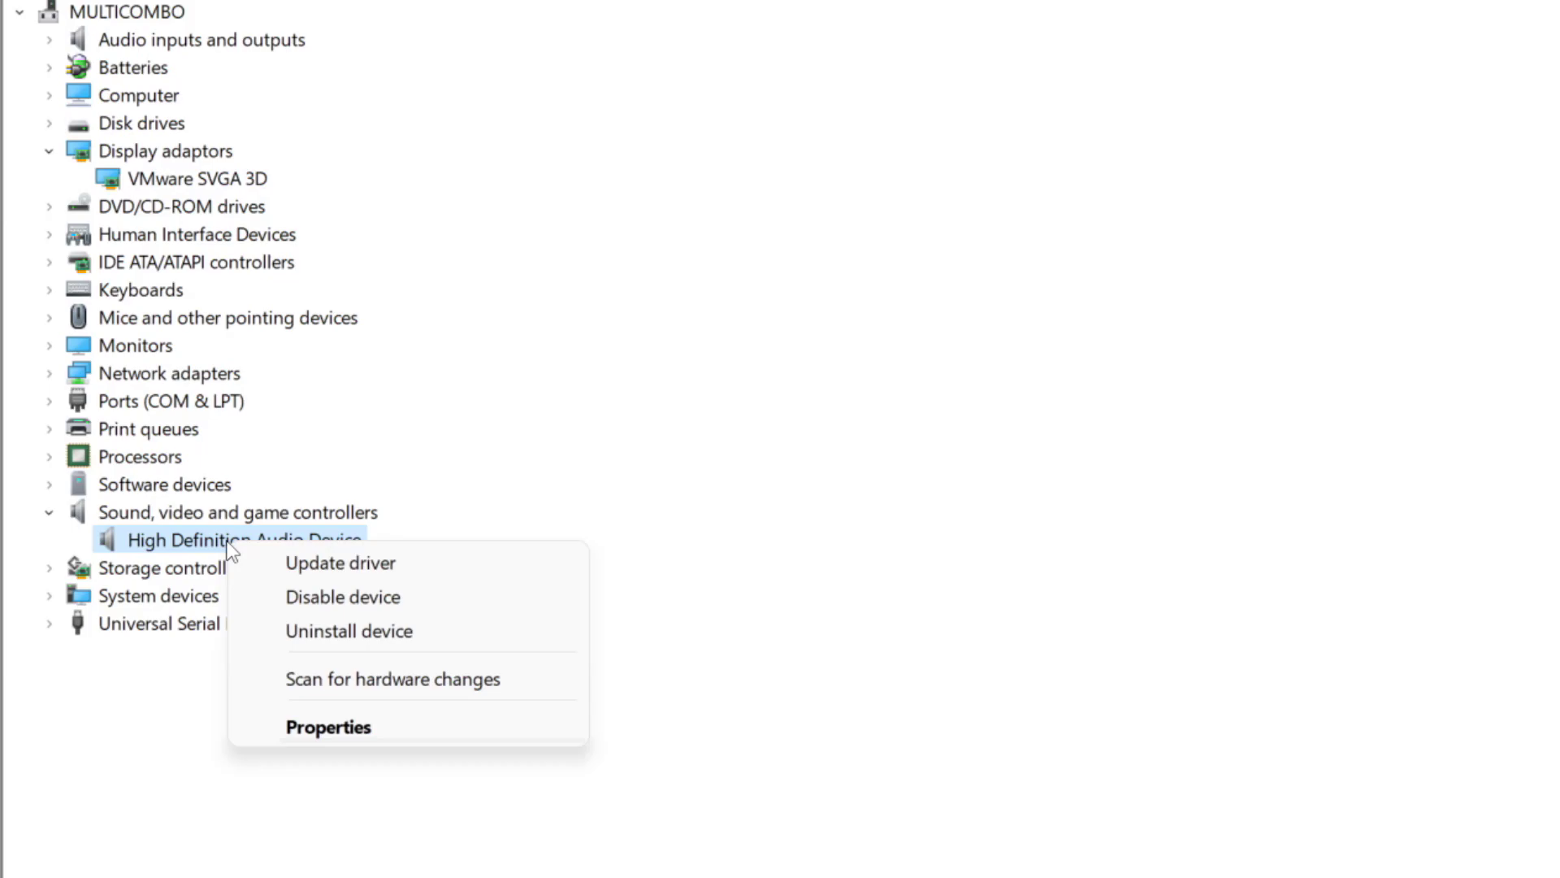
click(460, 568)
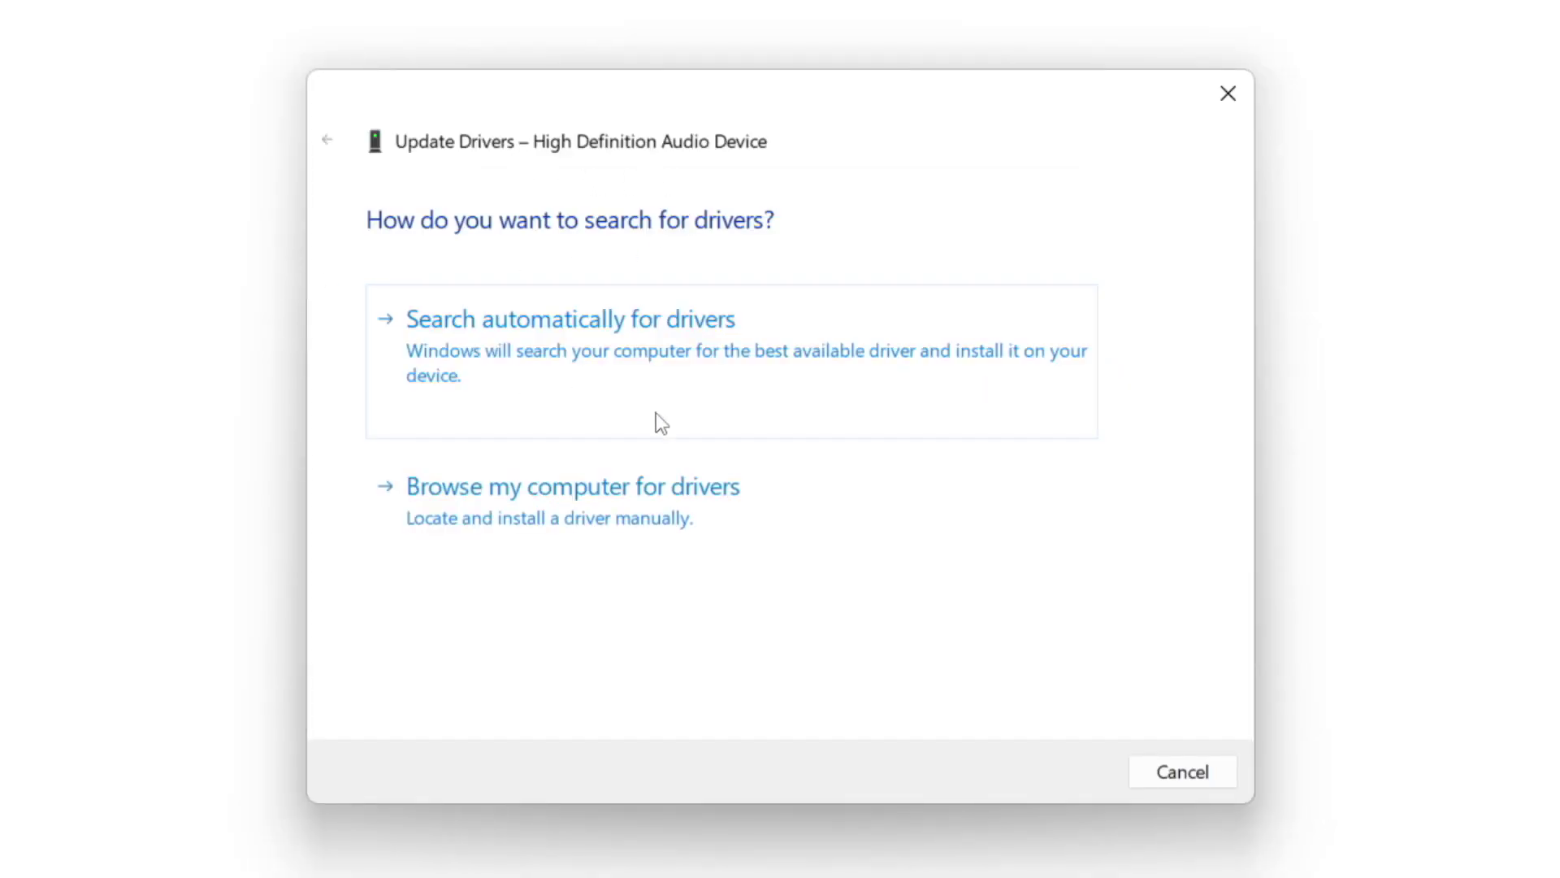
click(621, 349)
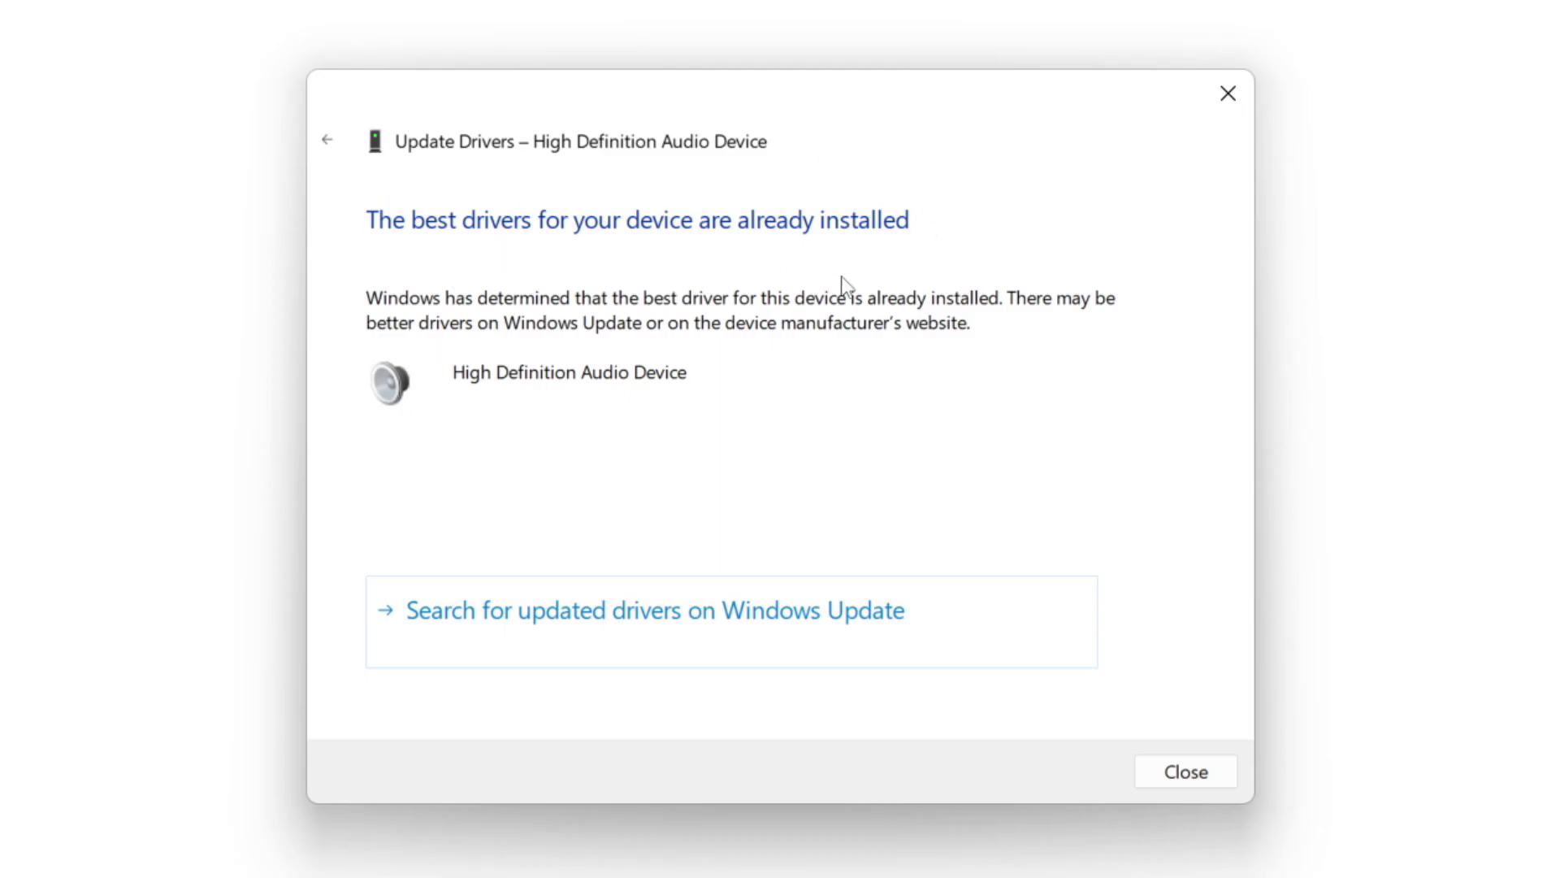
click(1188, 772)
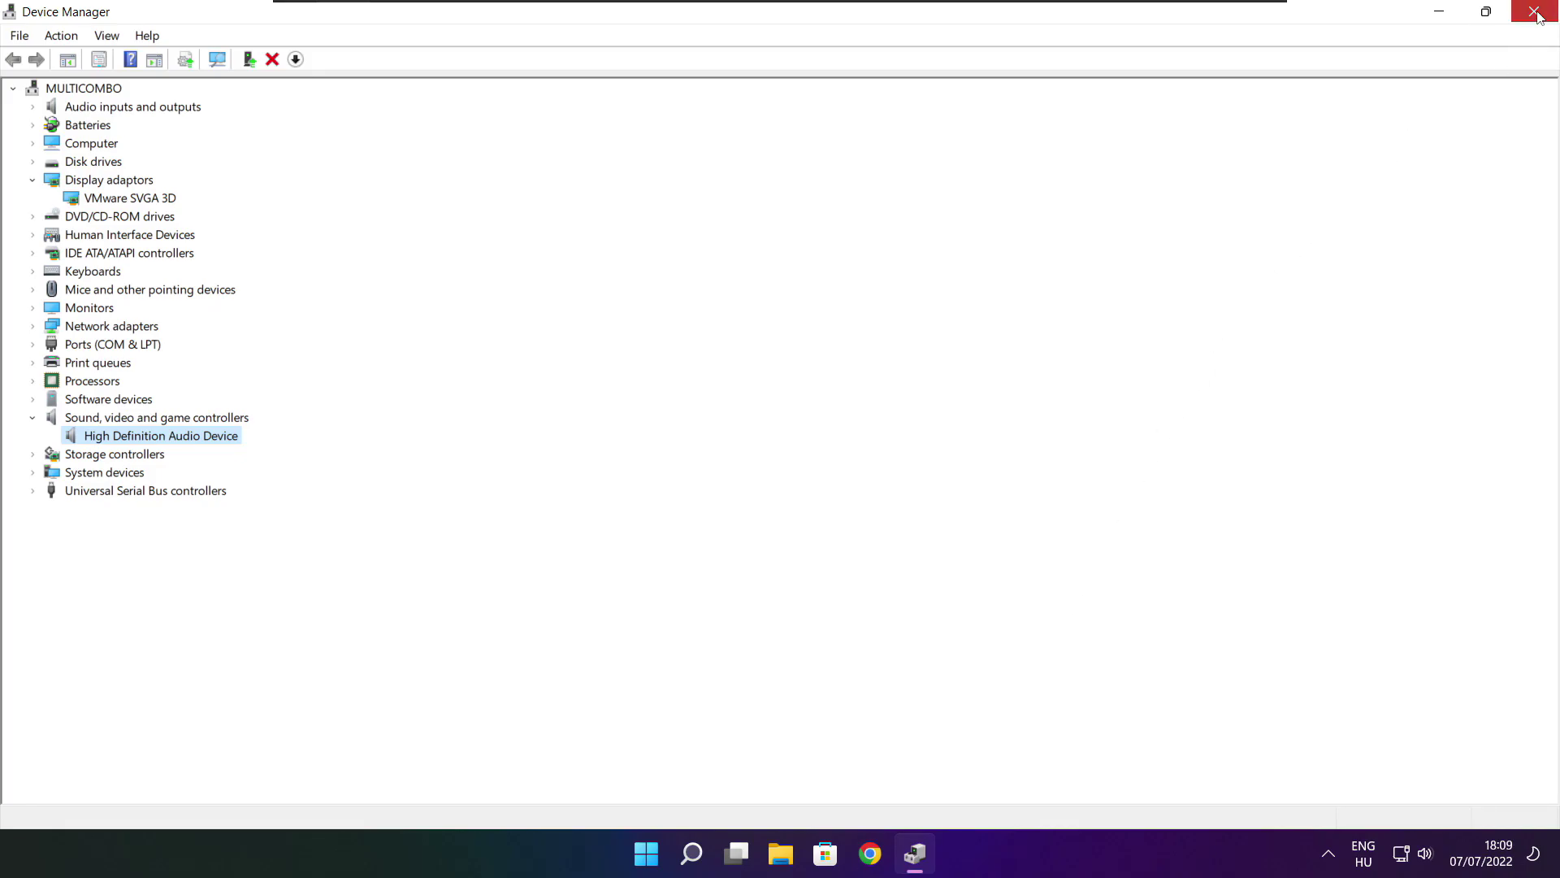
Close Device Manager and run Battle.net's Scan and Repair on Call of Duty: MWII | WZ2.0.
click(1536, 12)
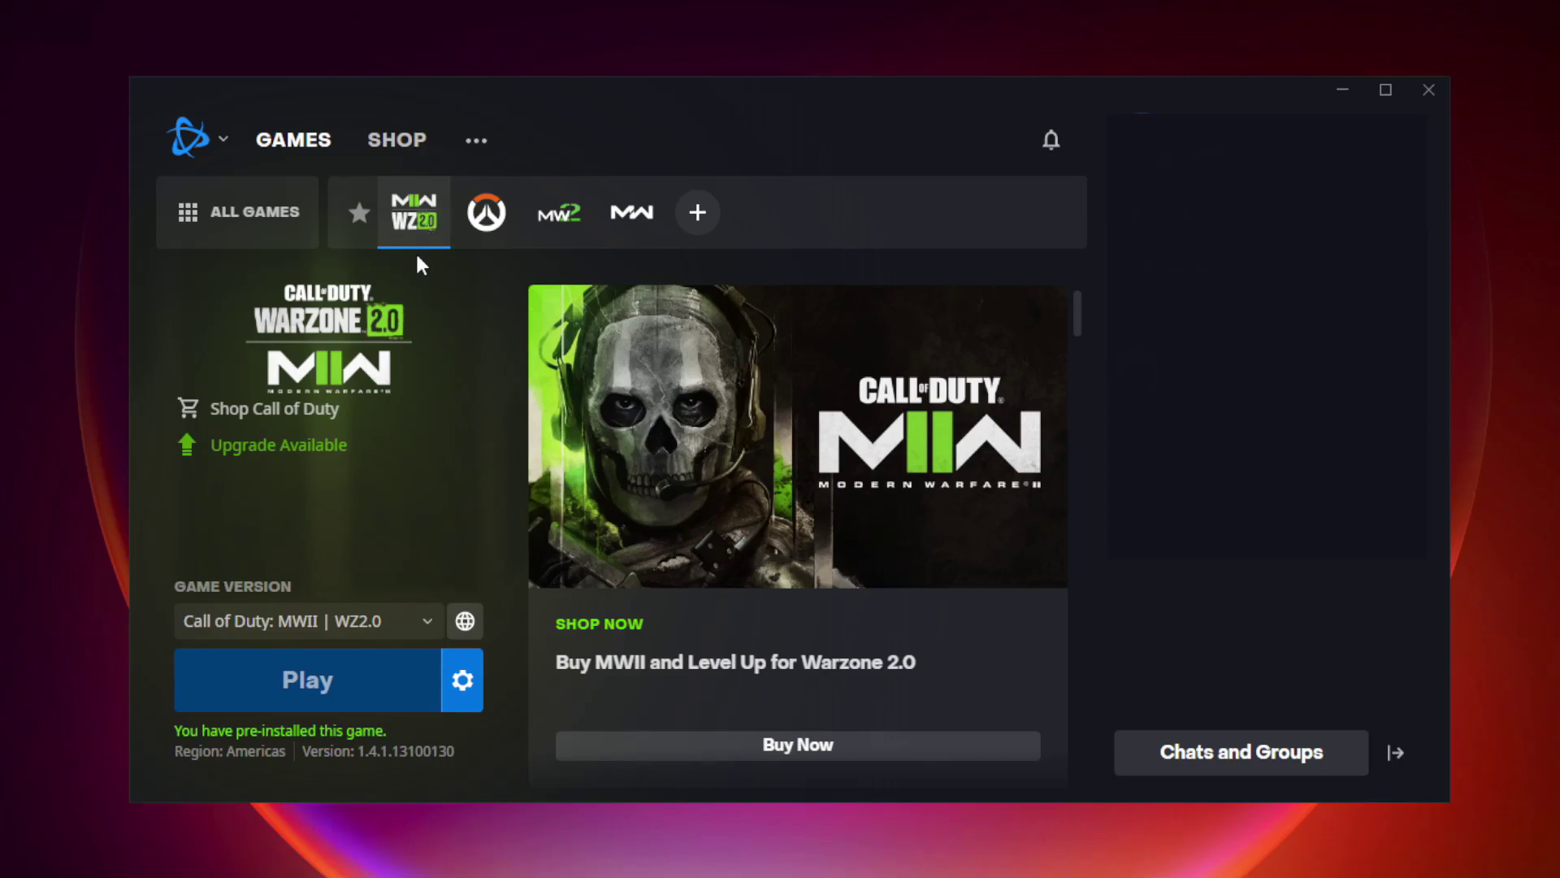
click(465, 681)
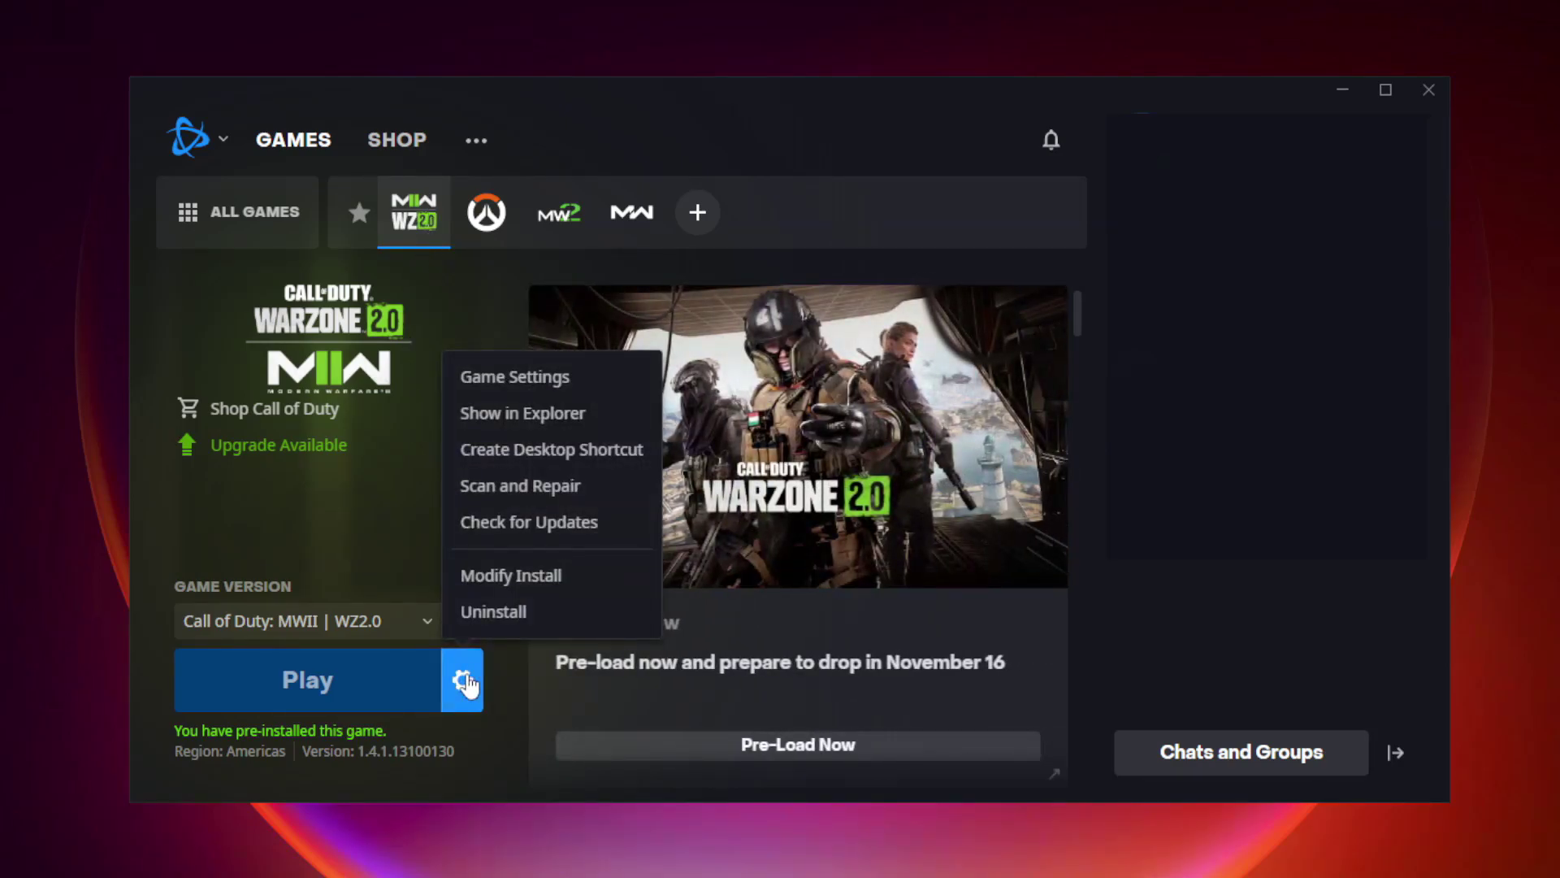
click(556, 487)
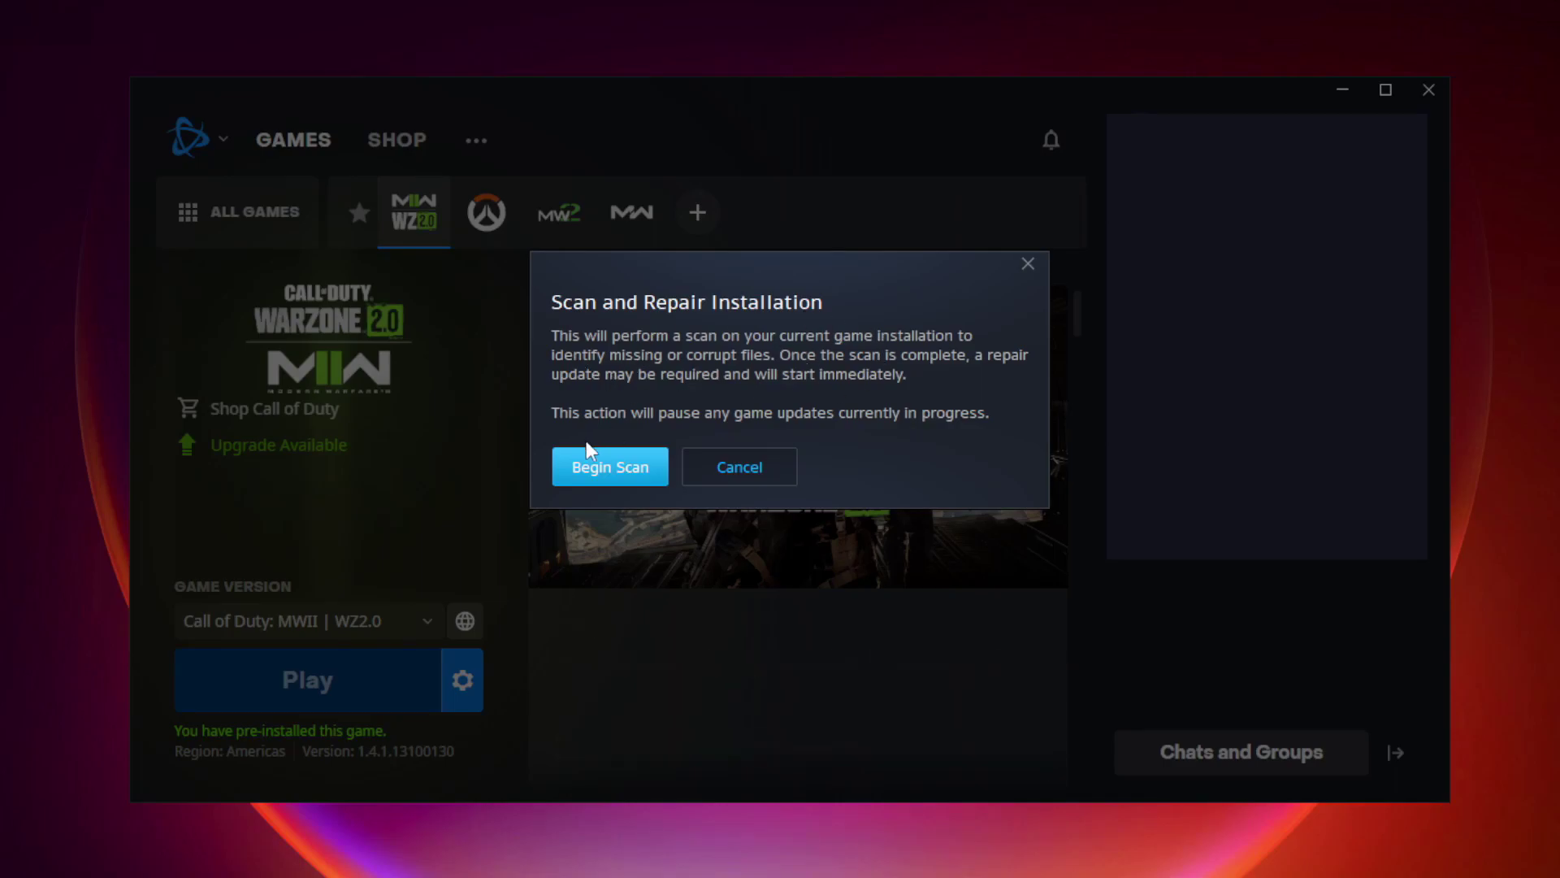
click(616, 471)
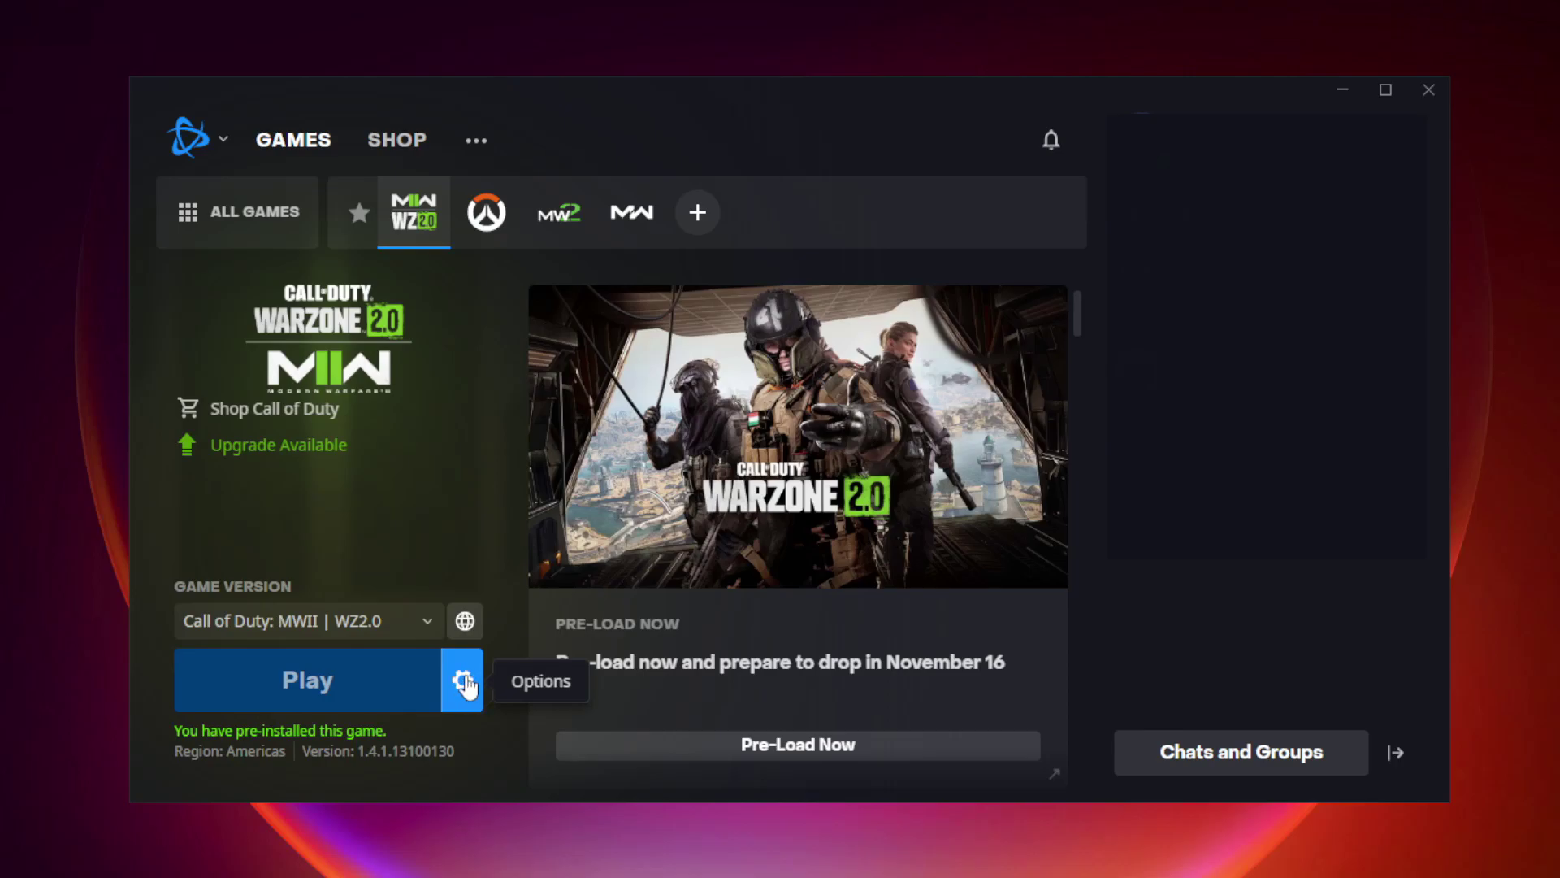
Open the game's D:\Call of Duty folder from Battle.net and show Call of Duty Launcher's Properties.
click(463, 683)
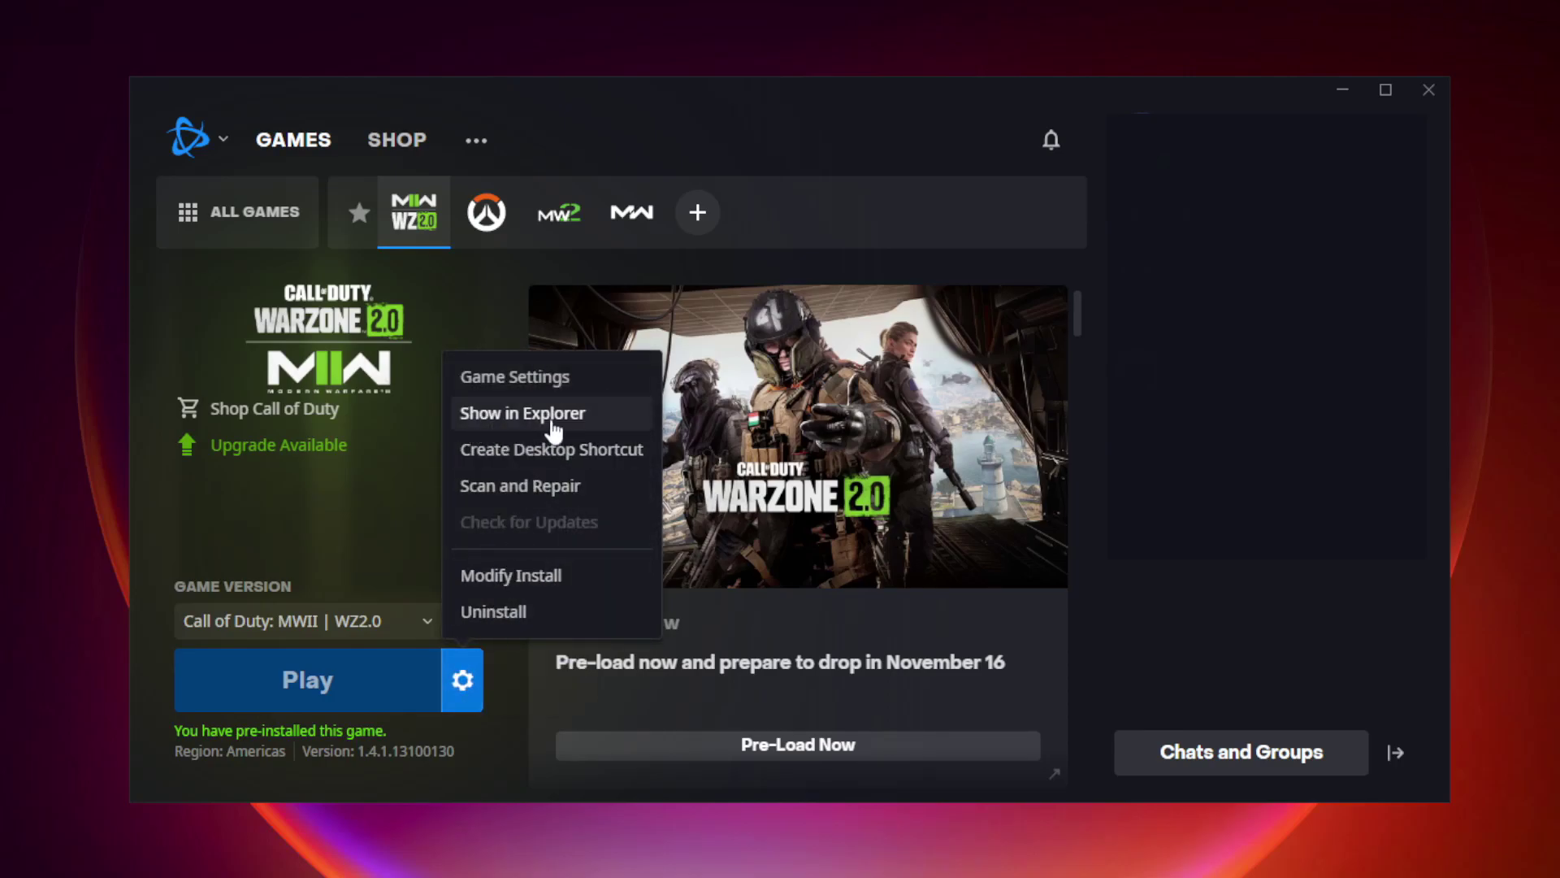
click(529, 415)
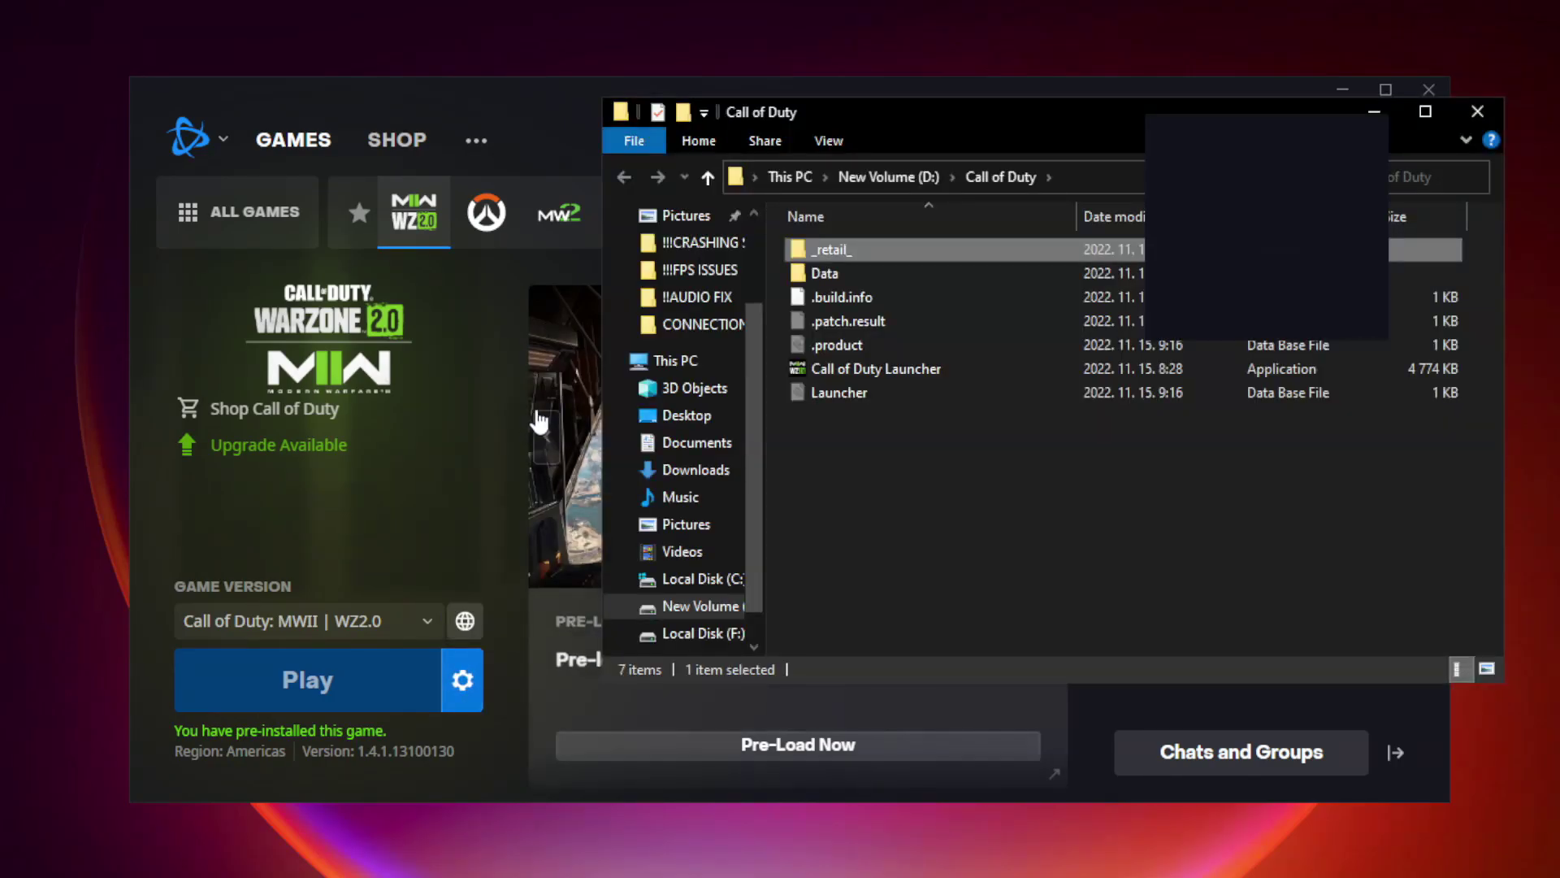
drag(983, 119, 676, 171)
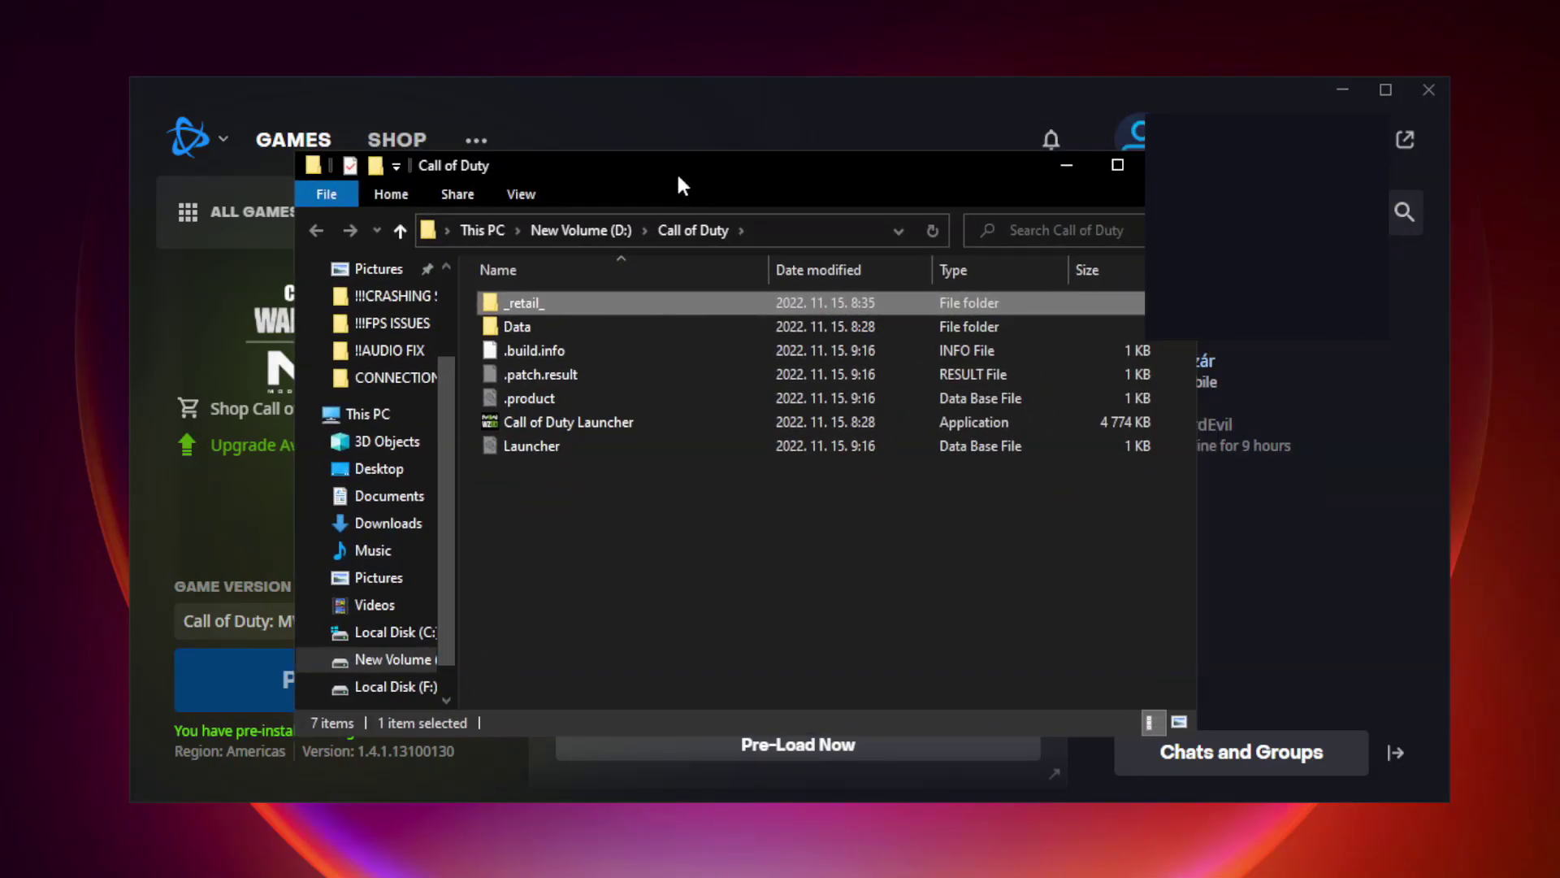
click(499, 422)
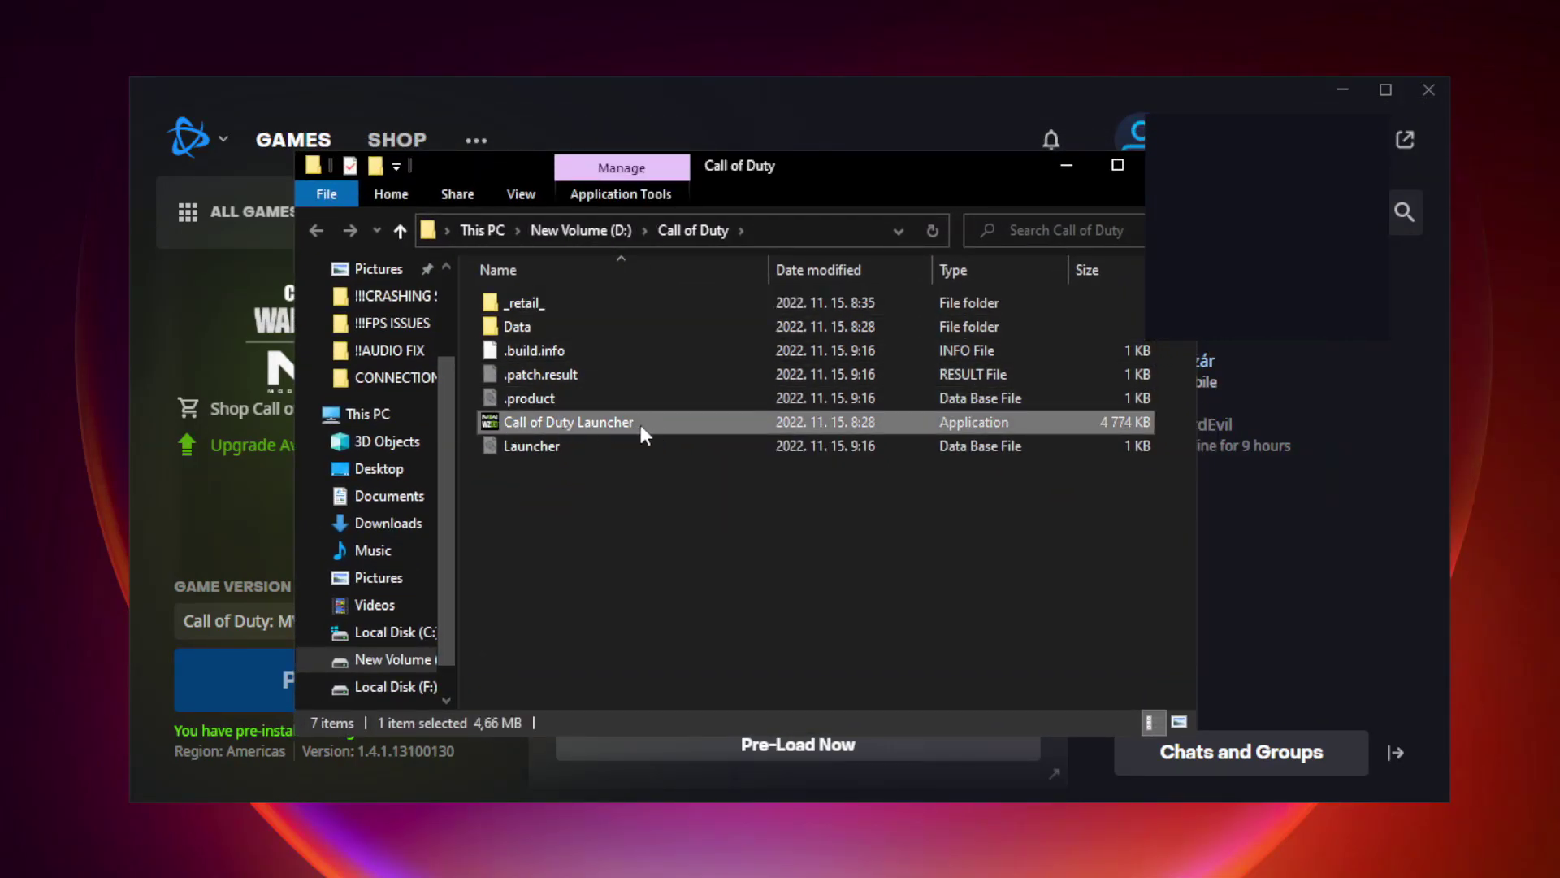
right_click(560, 429)
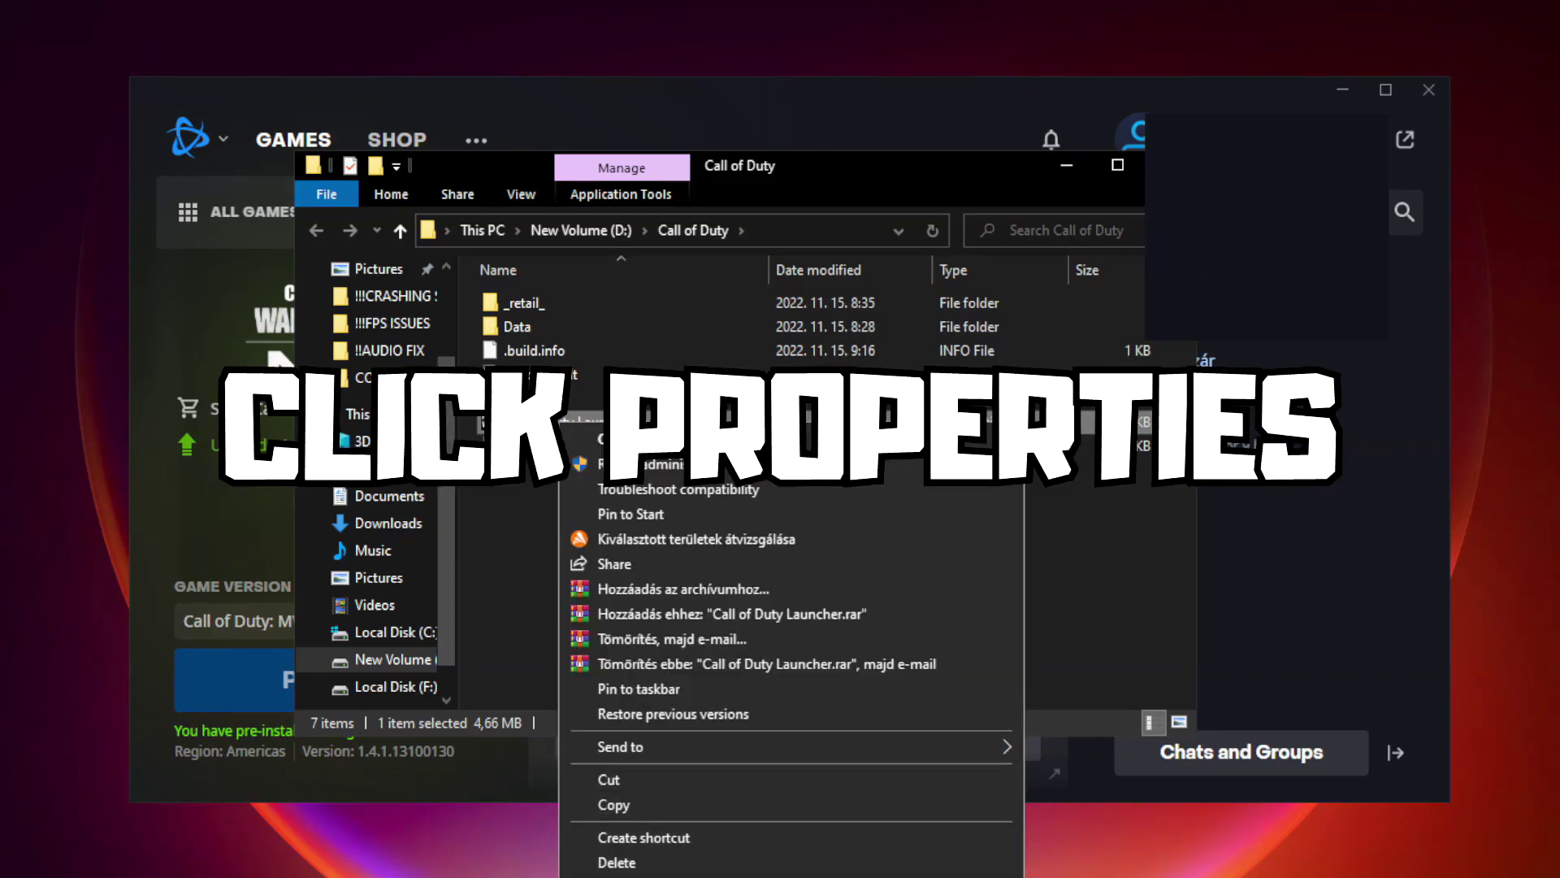
click(634, 873)
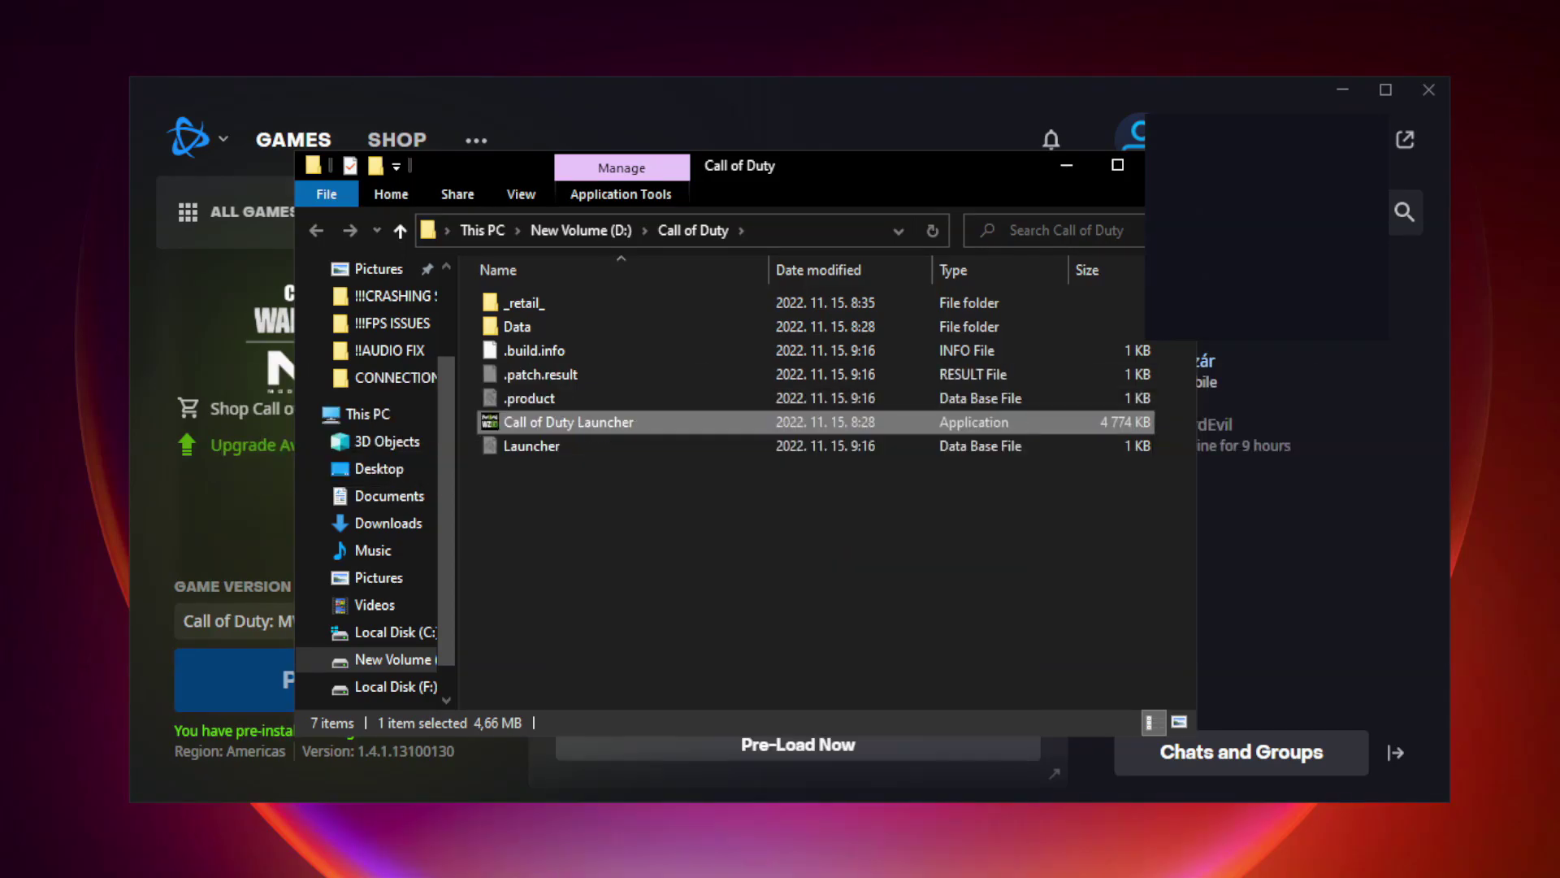
Tick Disable fullscreen optimizations and Run this program as an administrator for the launcher, and apply.
drag(756, 420, 744, 188)
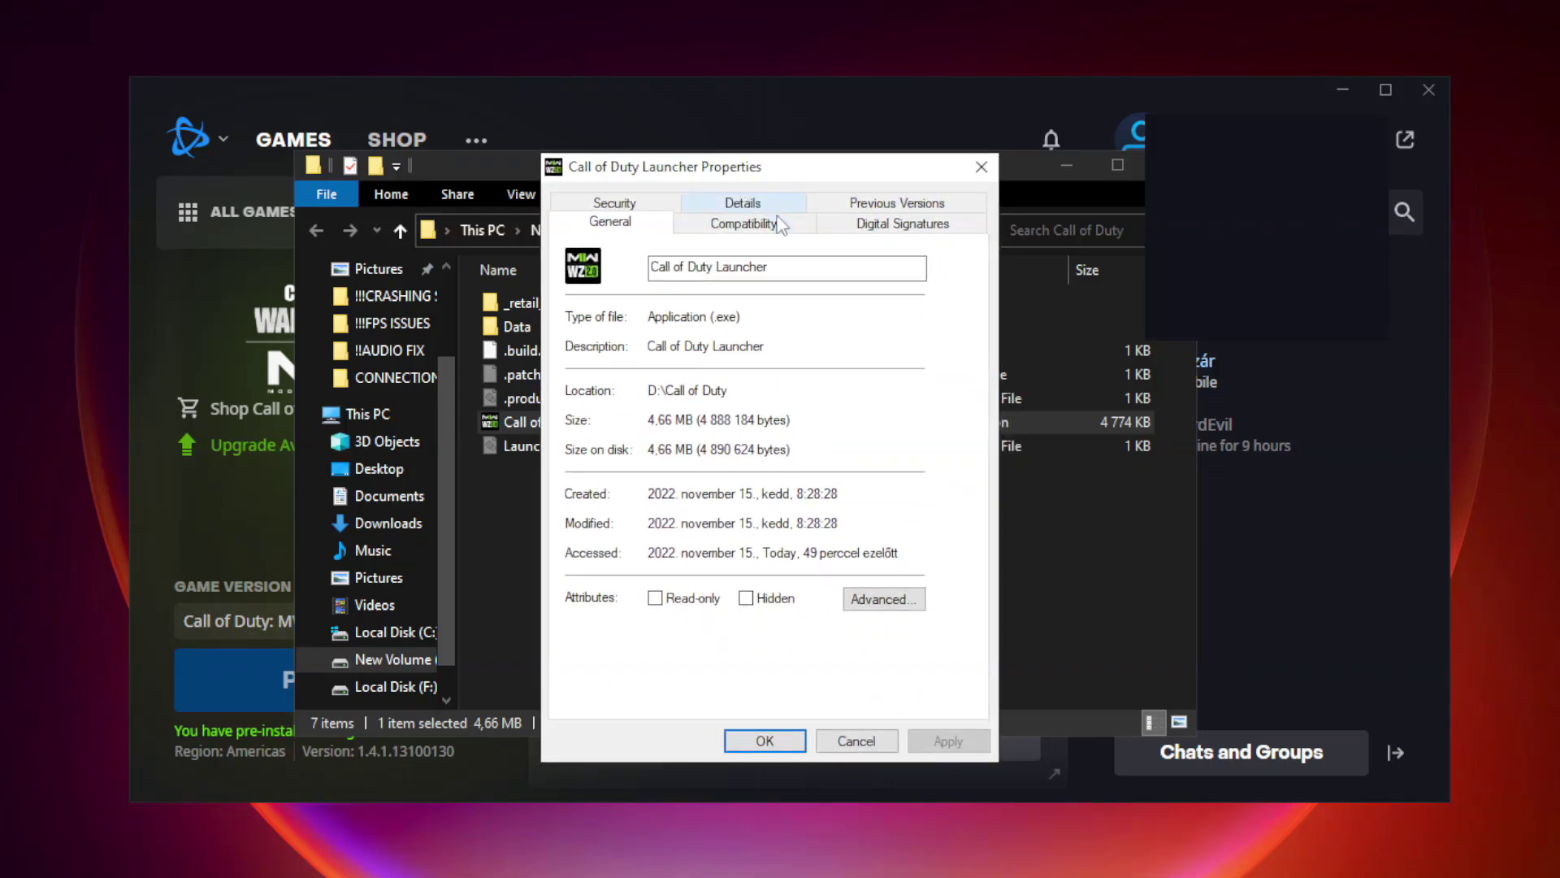
click(736, 235)
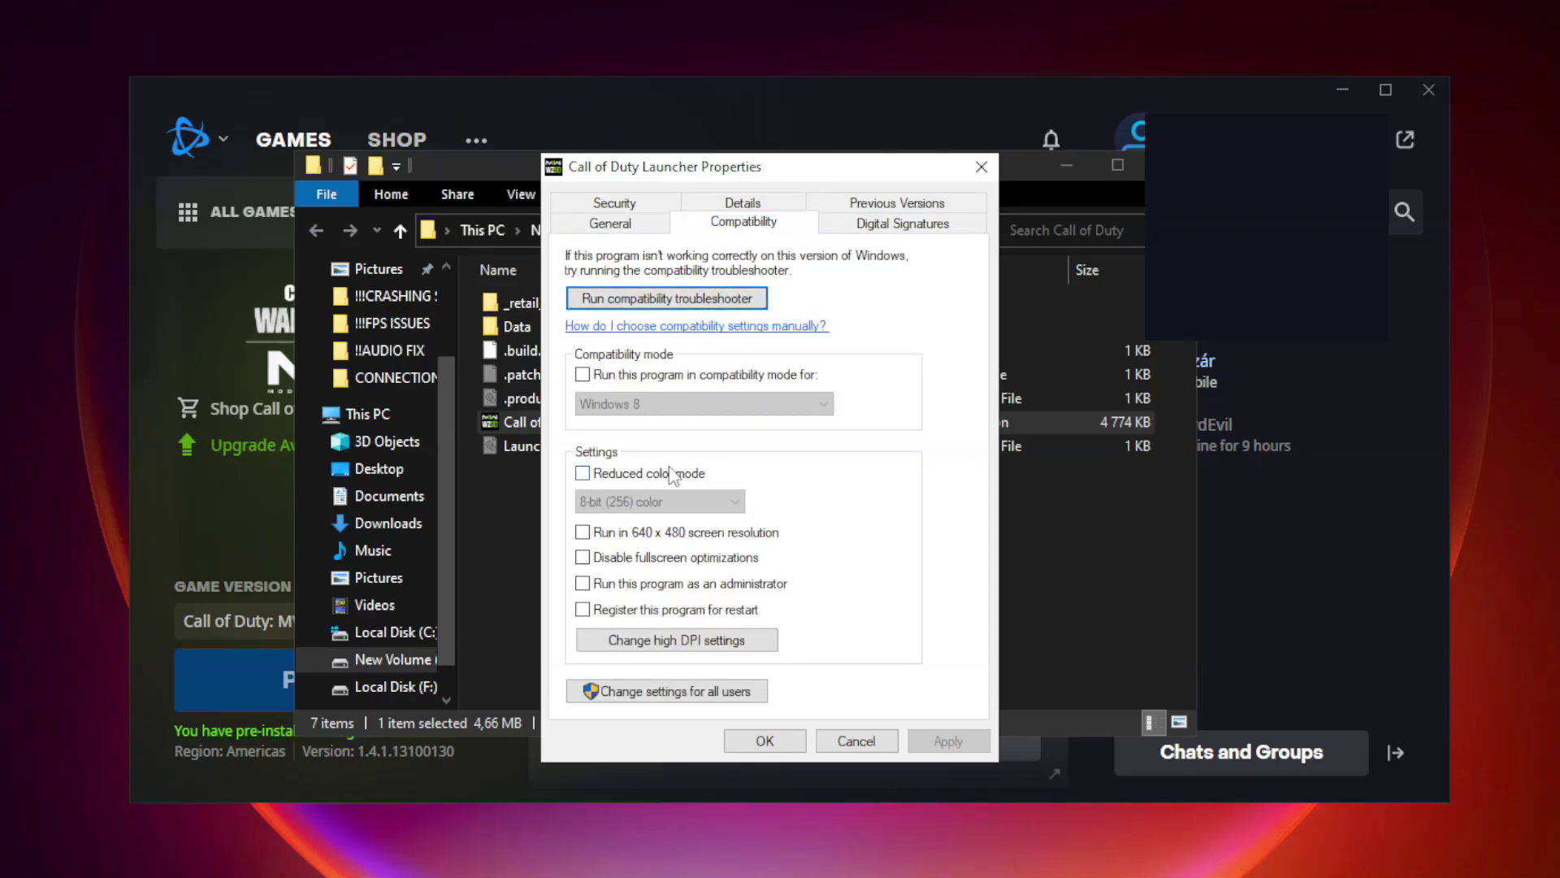
click(613, 559)
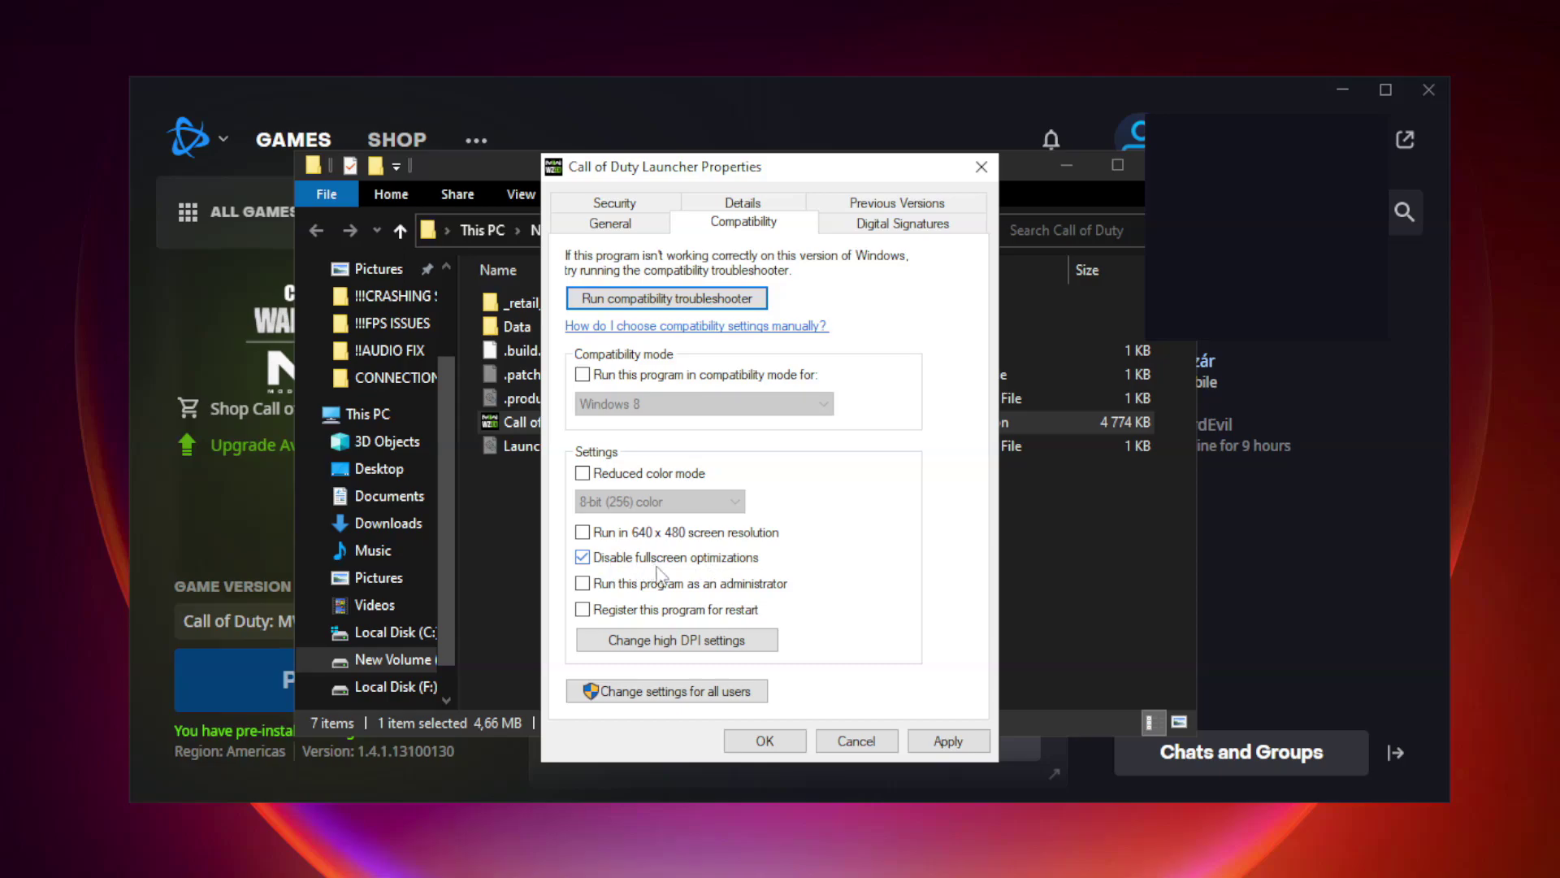
click(584, 584)
click(960, 743)
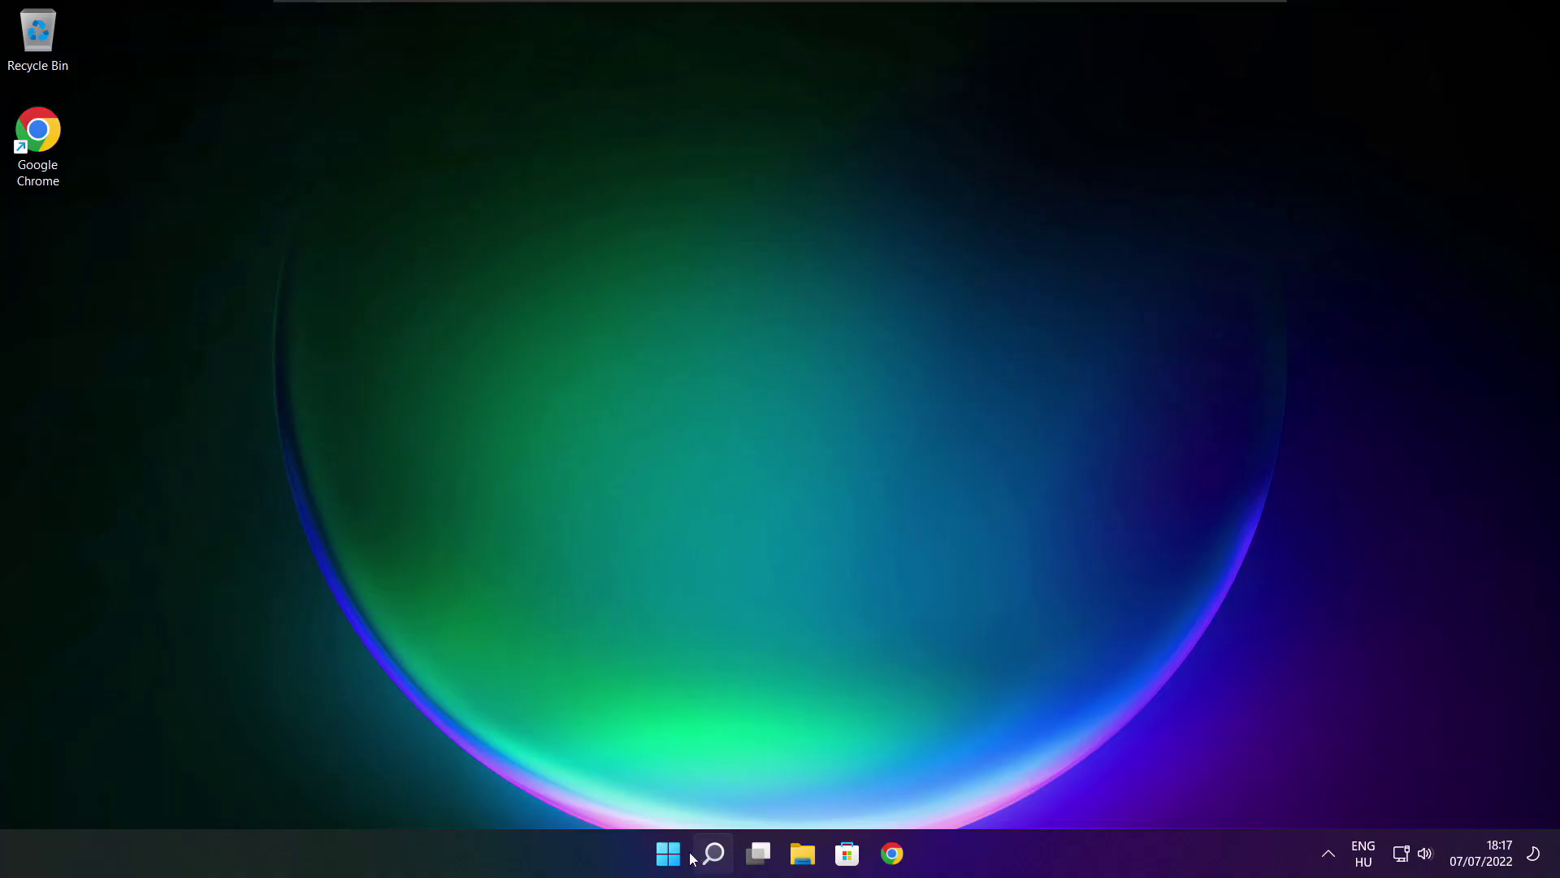
Search 'updates' and run Check for updates on the Windows Update page.
click(714, 853)
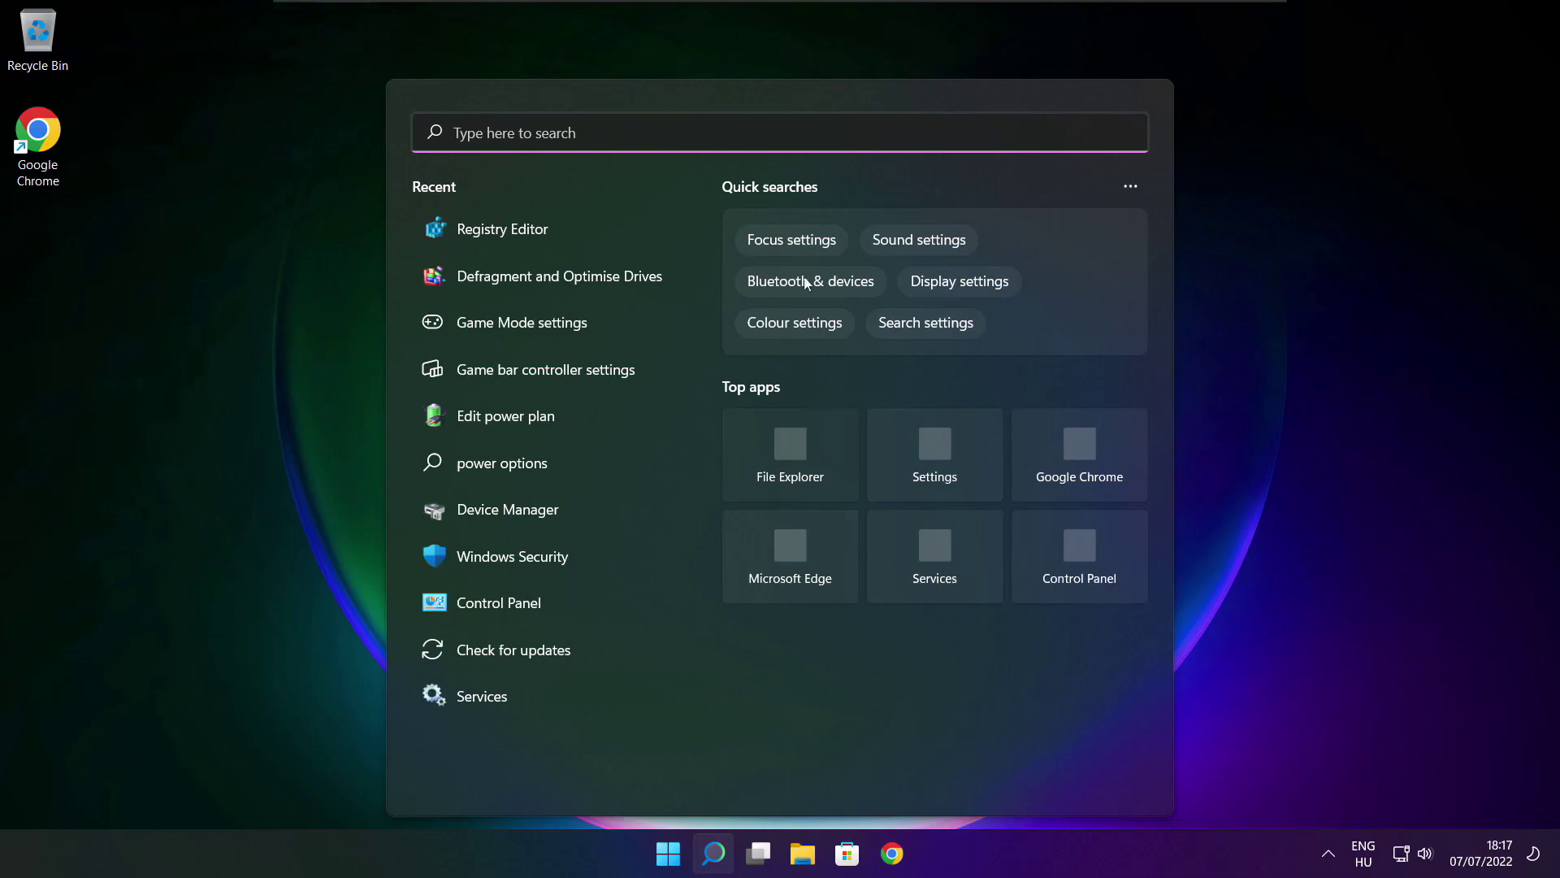
text(updates)
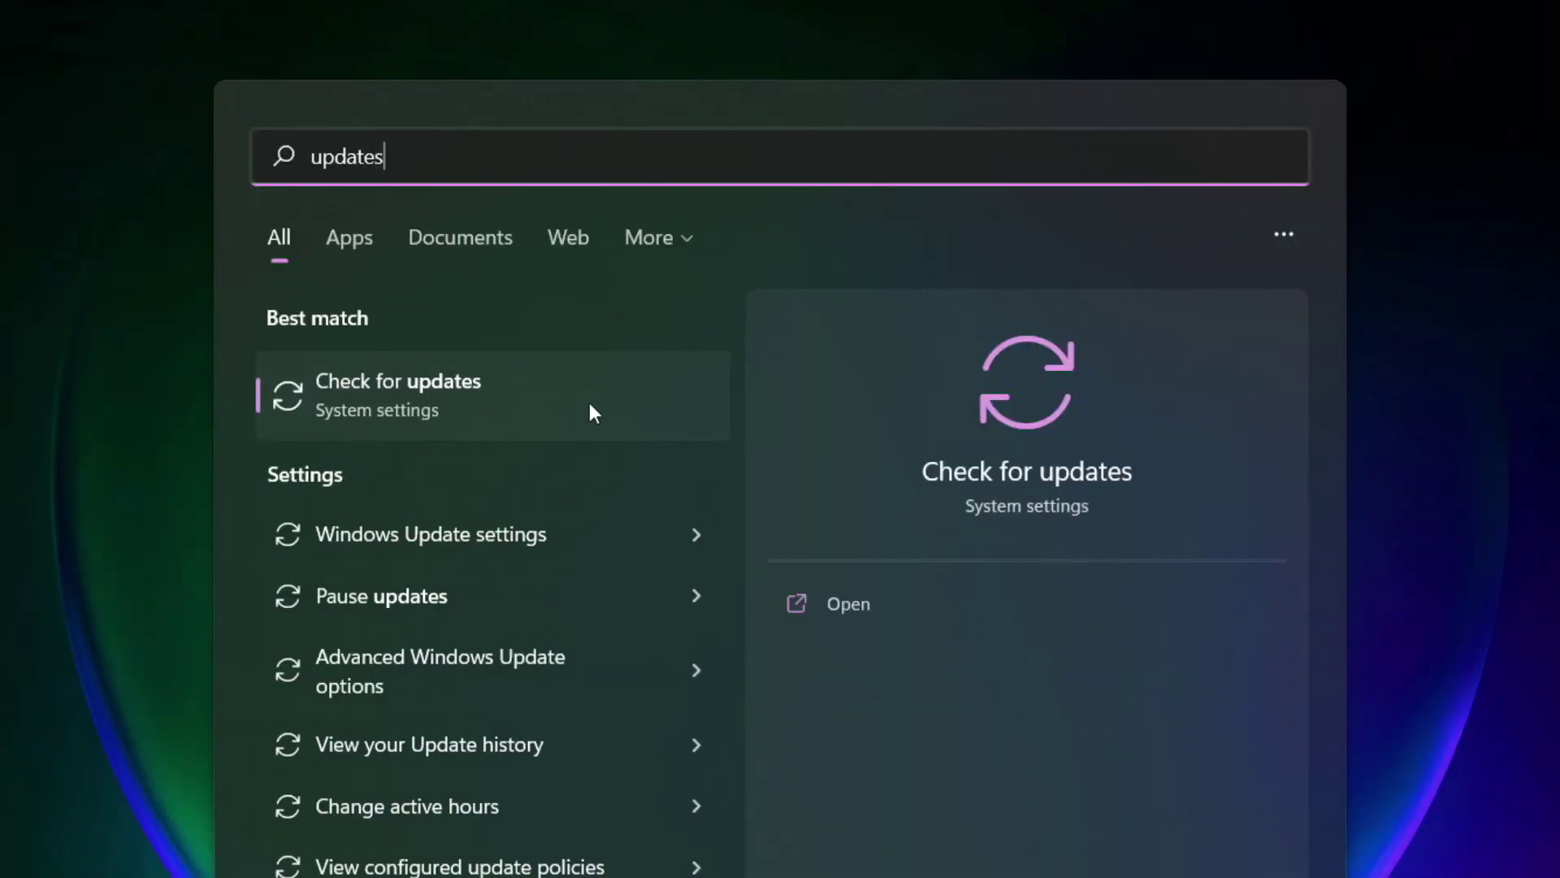
click(472, 398)
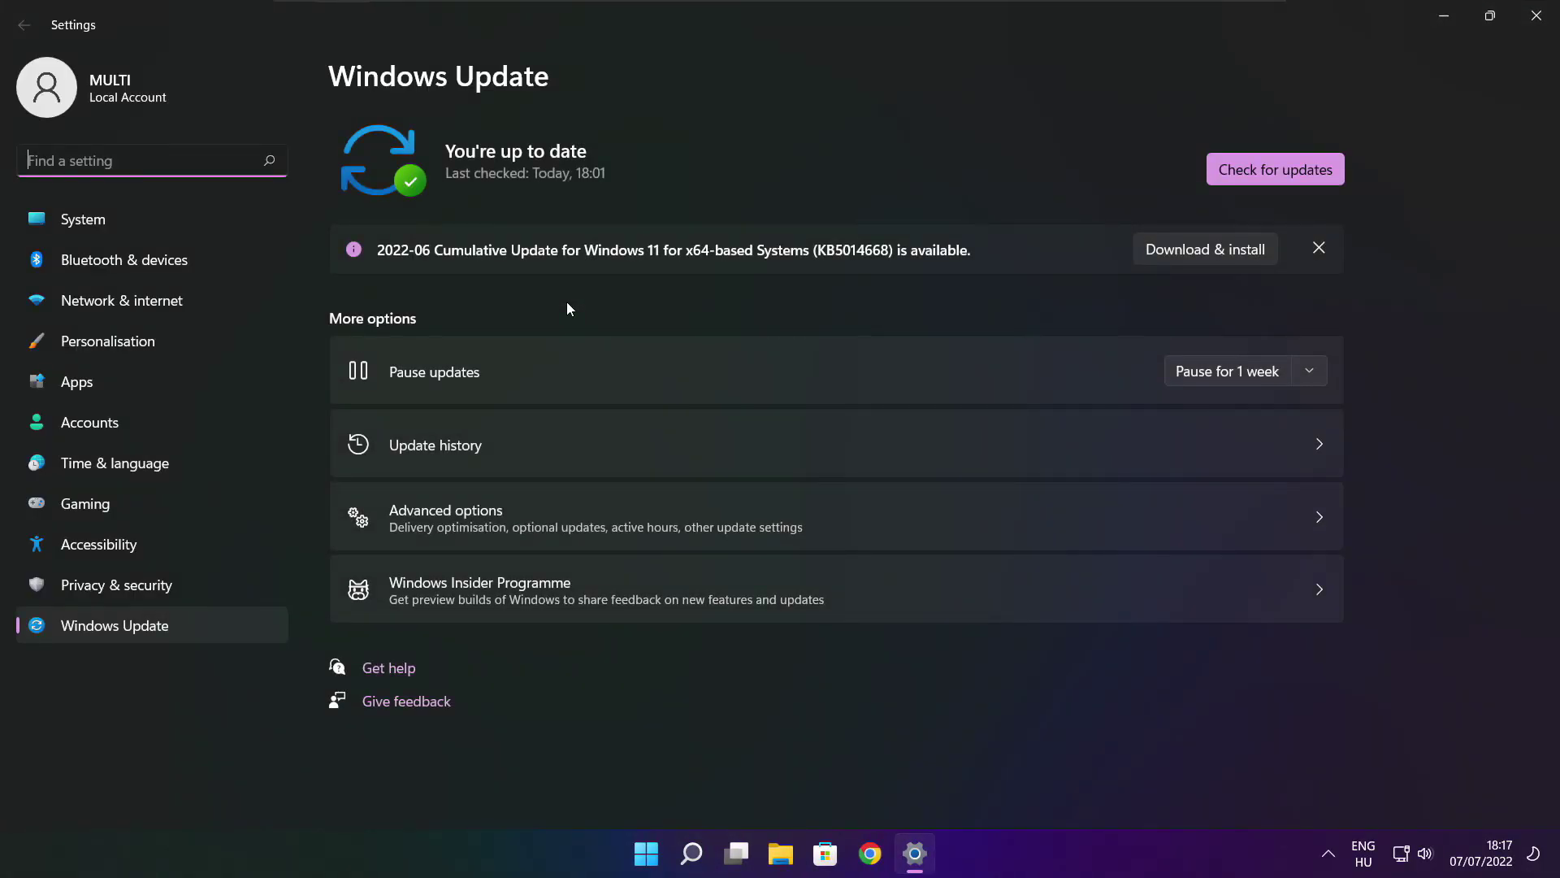
click(1276, 173)
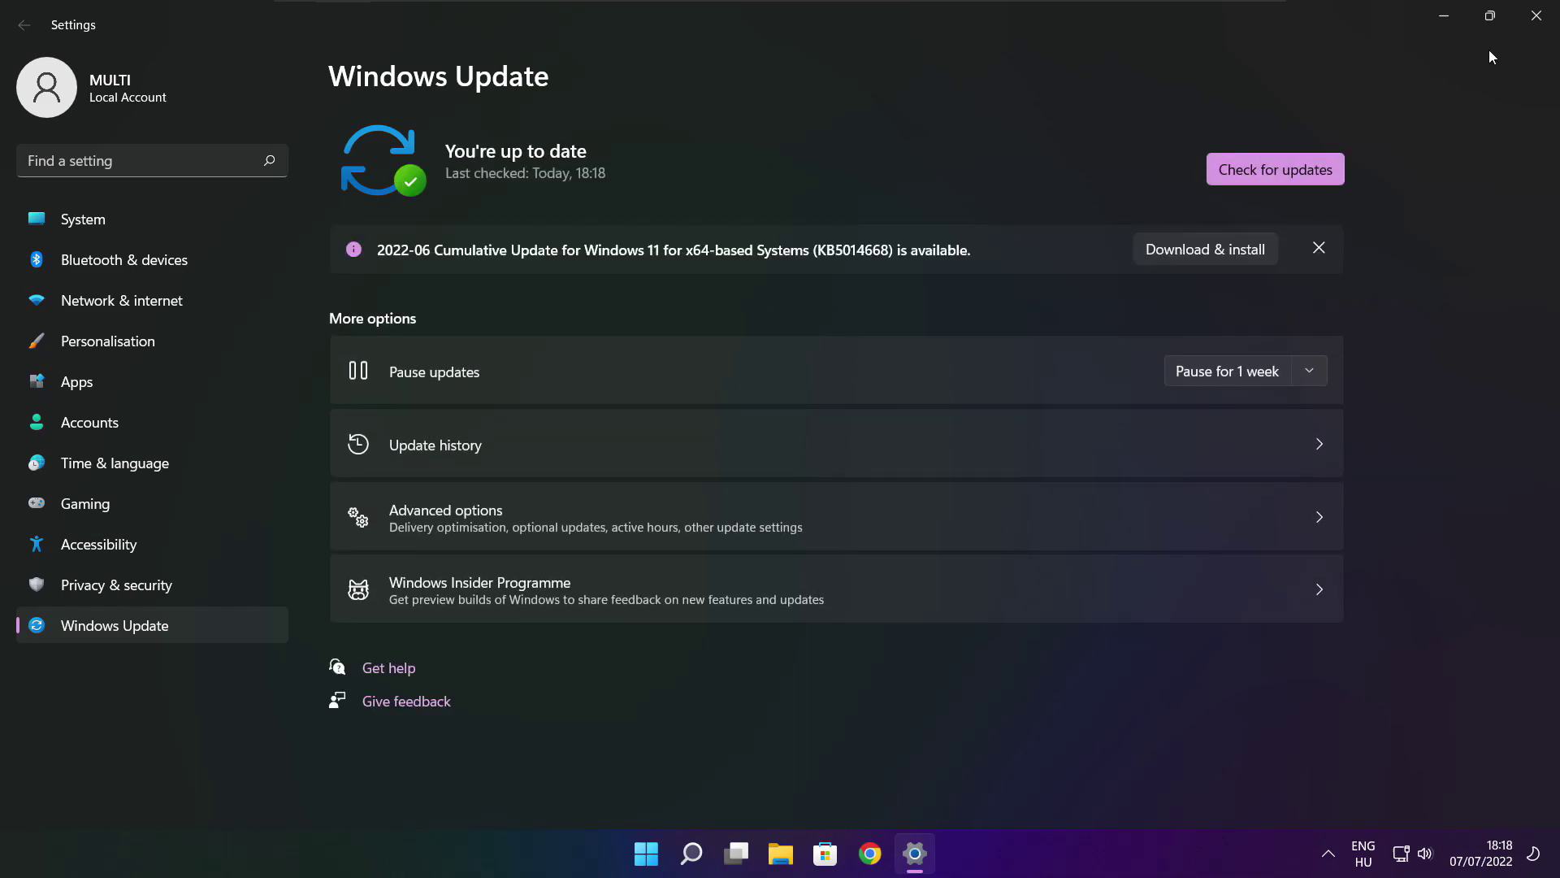
Close Settings and download dxwebsetup.exe, the DirectX End-User Runtime Web Installer, in Chrome.
click(1535, 20)
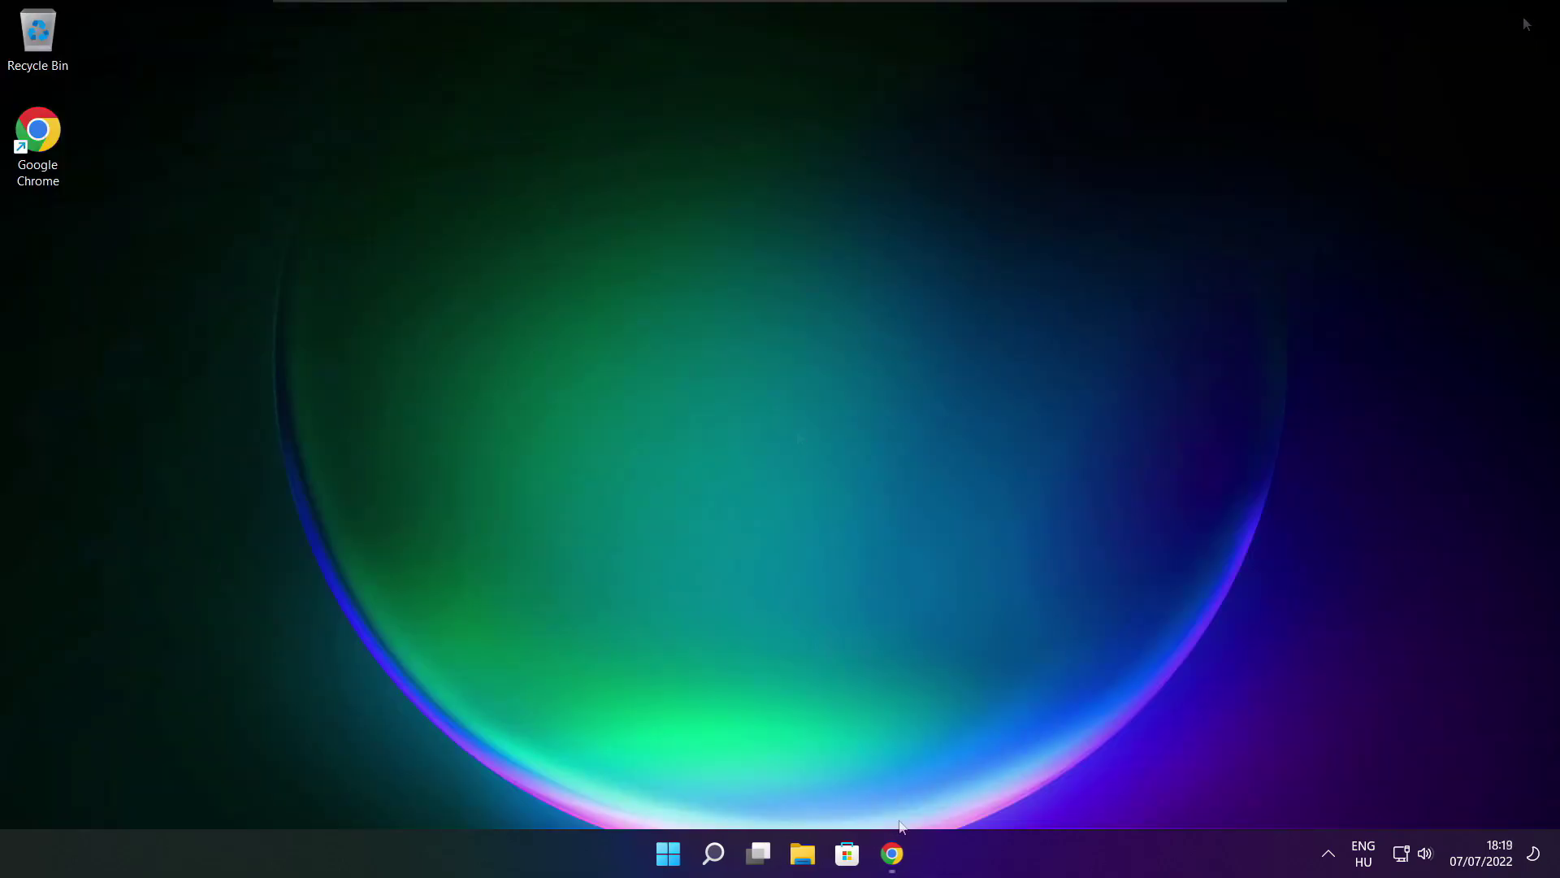
click(896, 859)
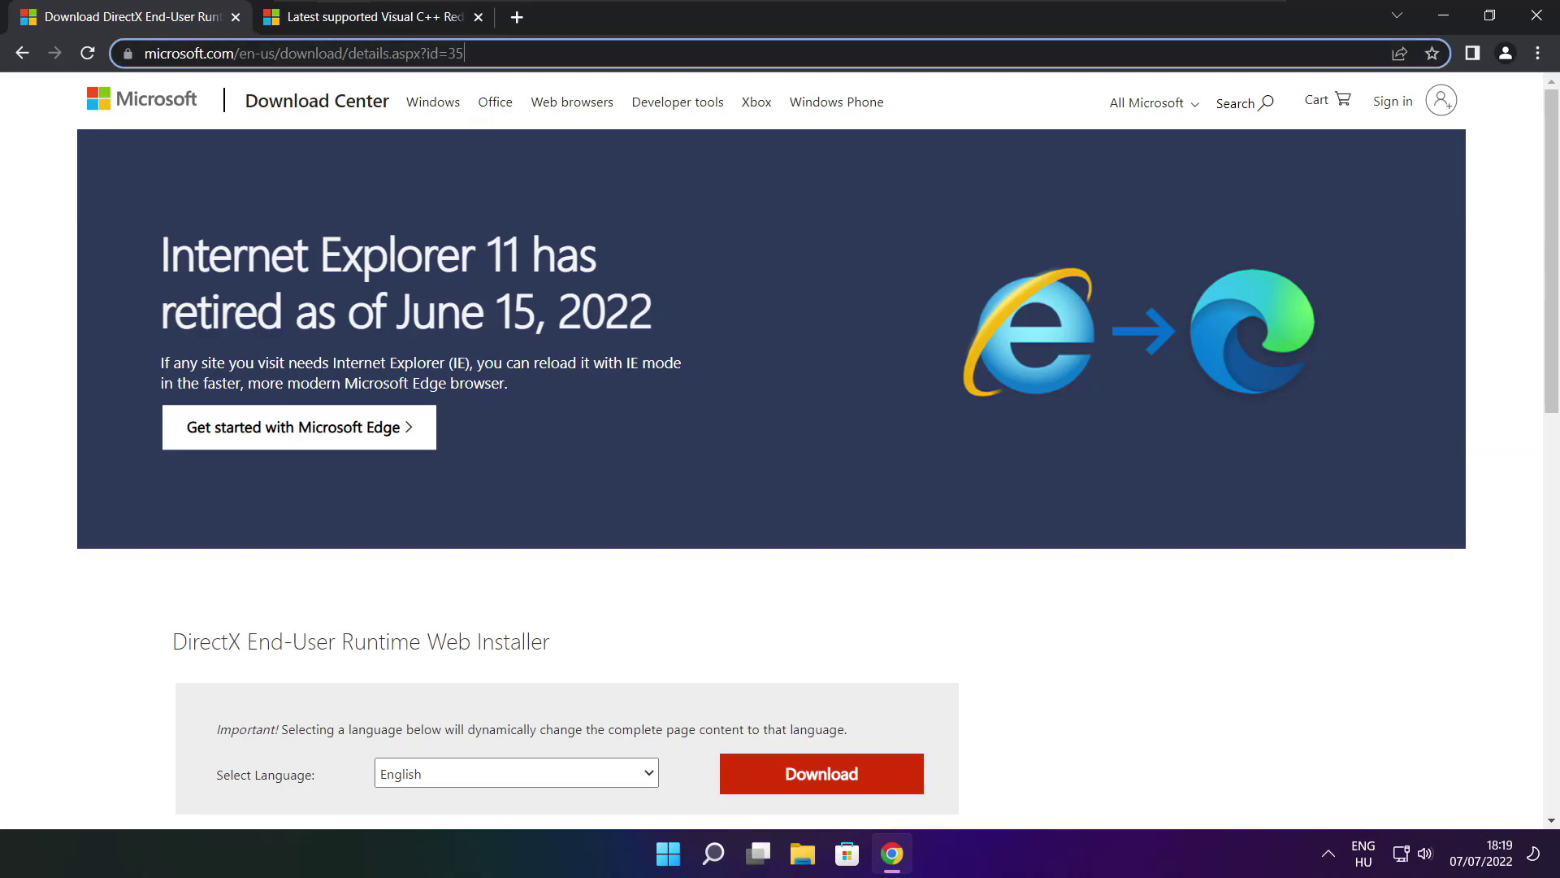
click(451, 54)
click(451, 53)
click(563, 587)
scroll(1544, 285, down, 4)
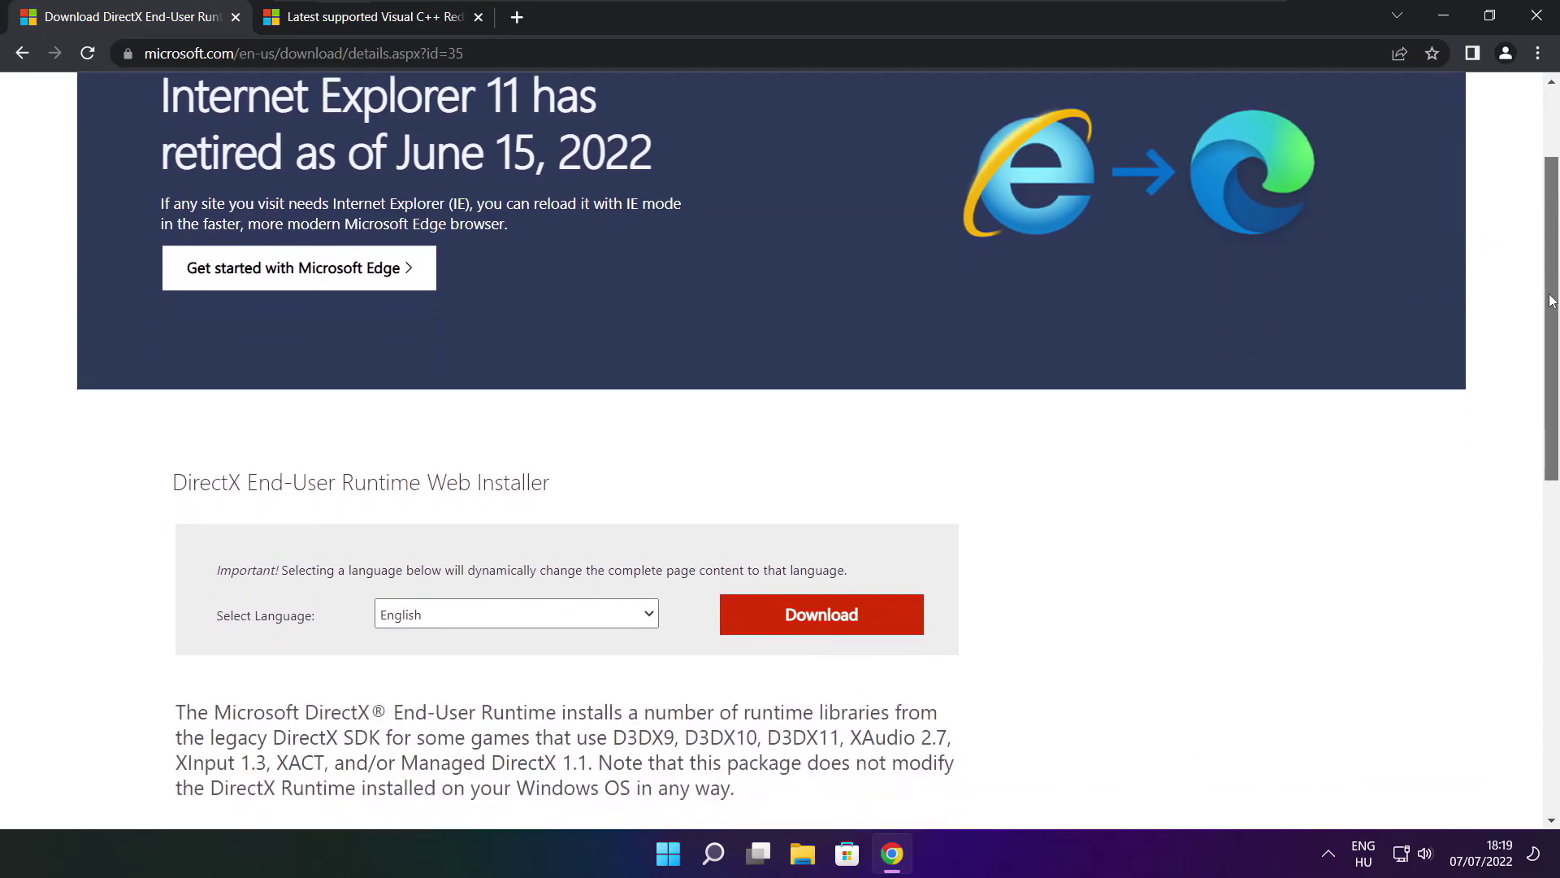
drag(585, 357, 134, 343)
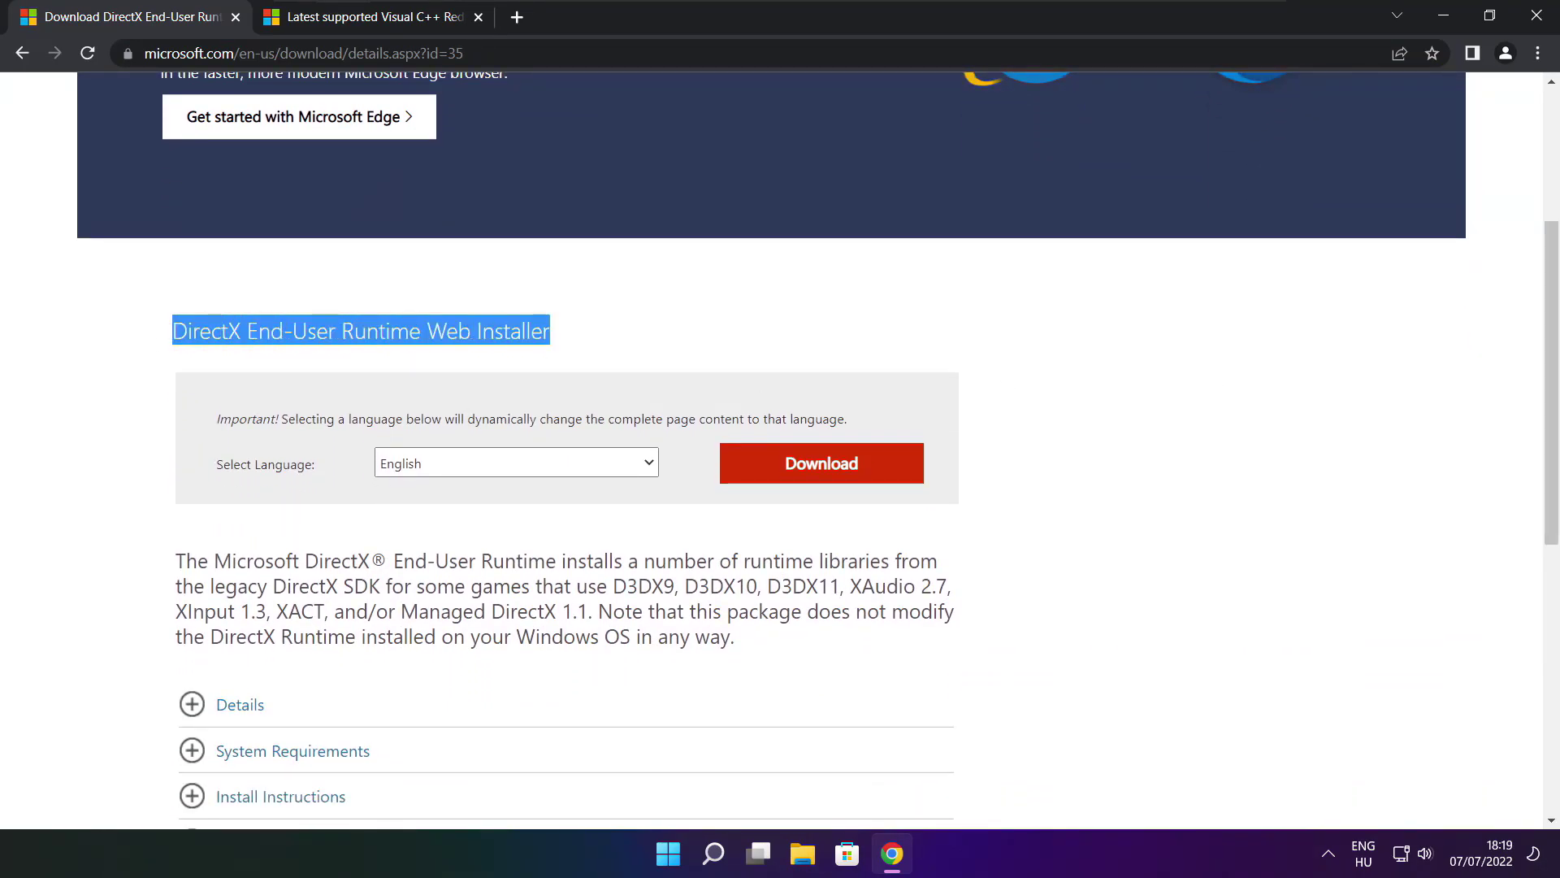
click(605, 345)
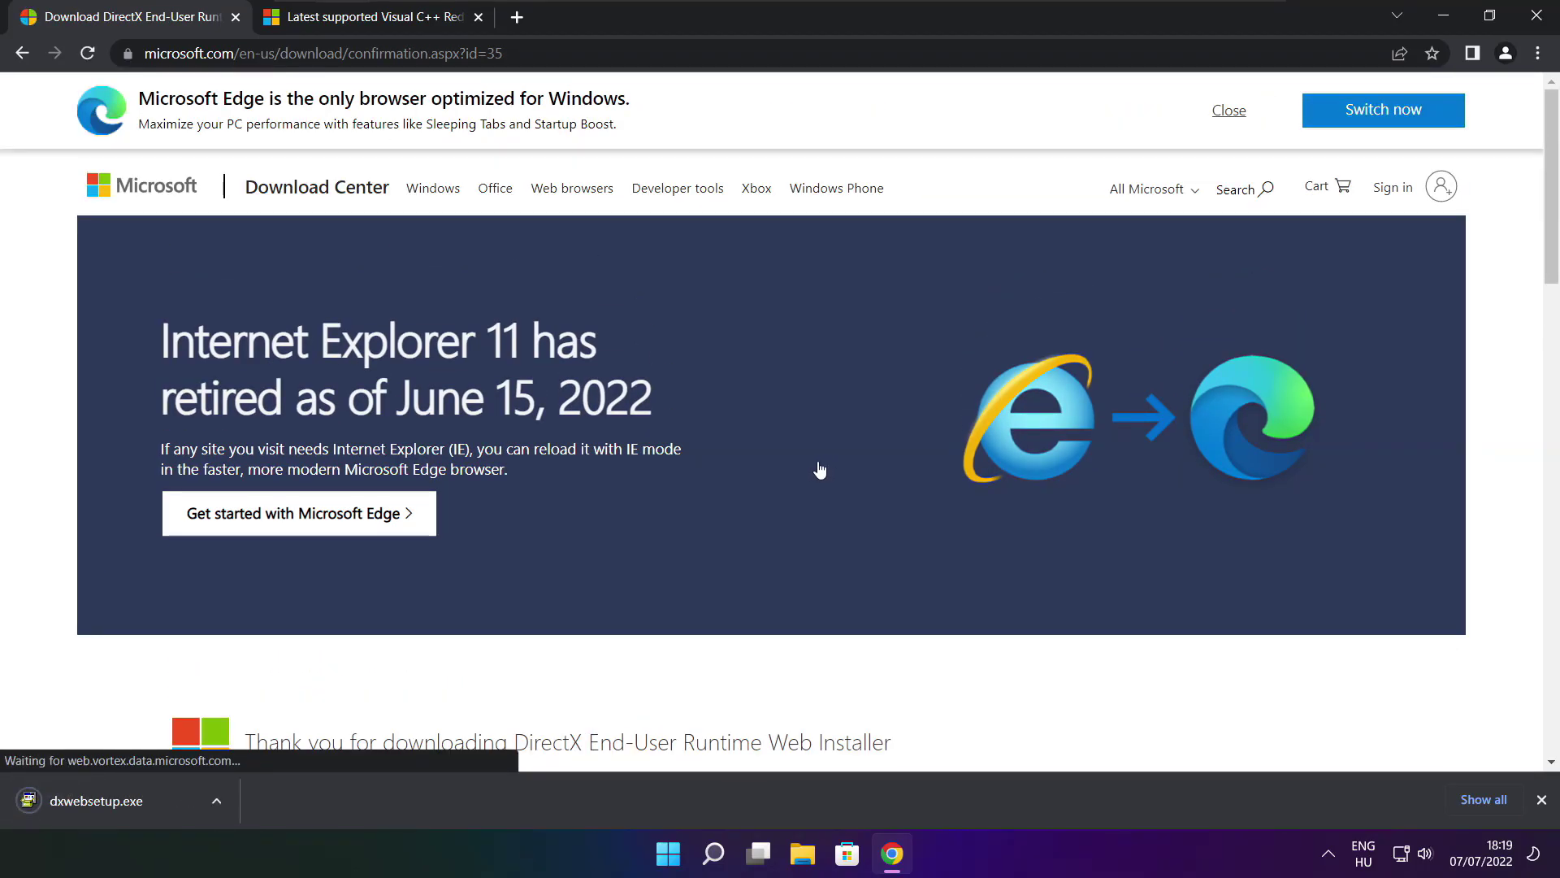
Run dxwebsetup.exe, accept the licence, skip the Bing Bar, and install DirectX through to Finish.
click(163, 803)
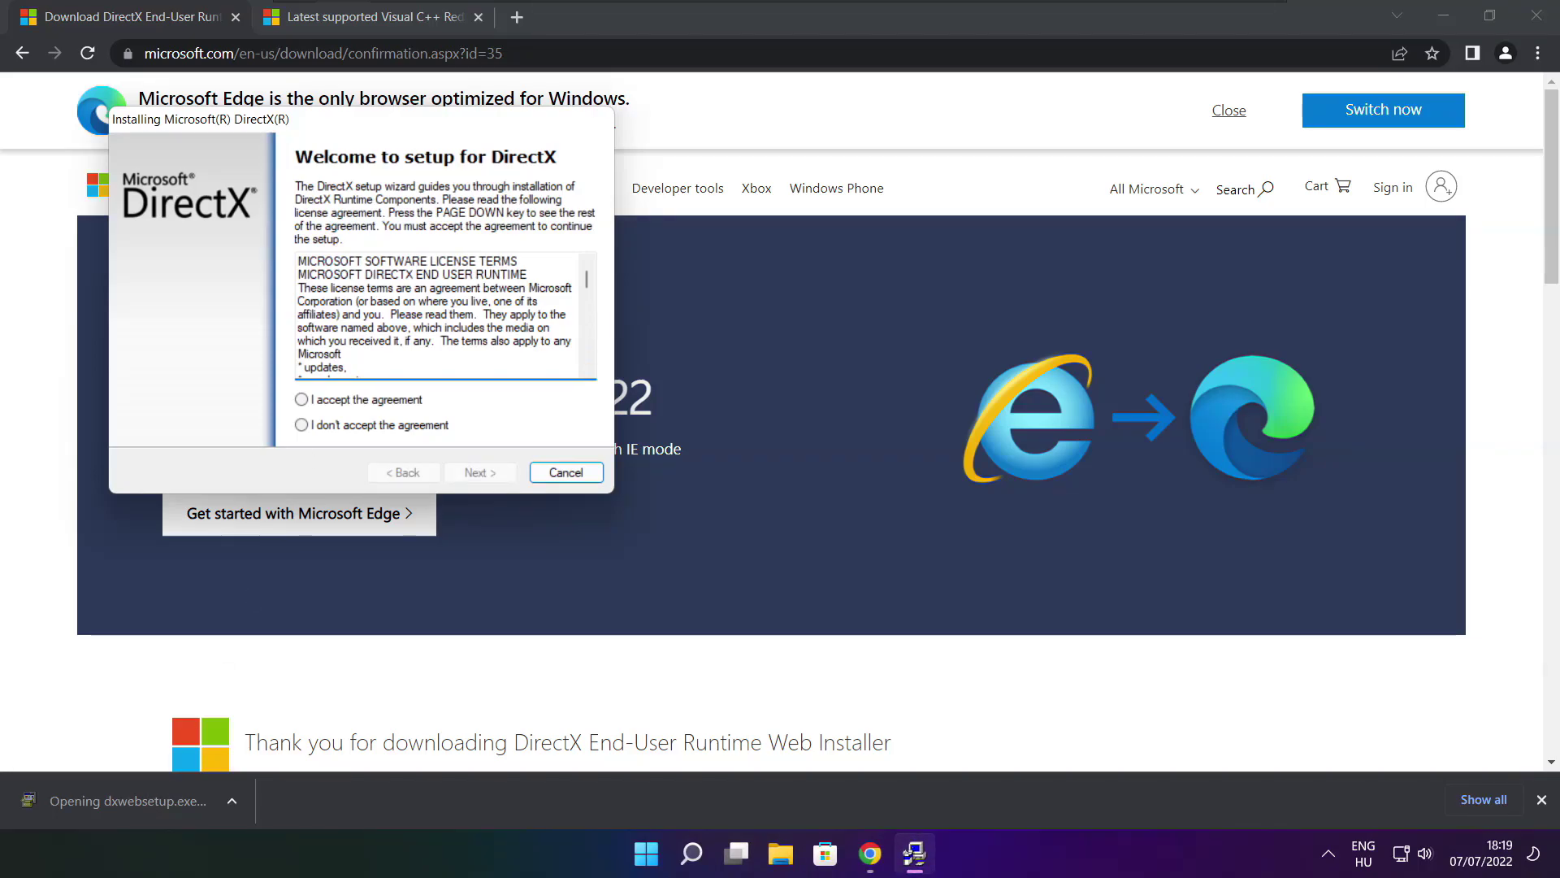
drag(330, 125, 743, 234)
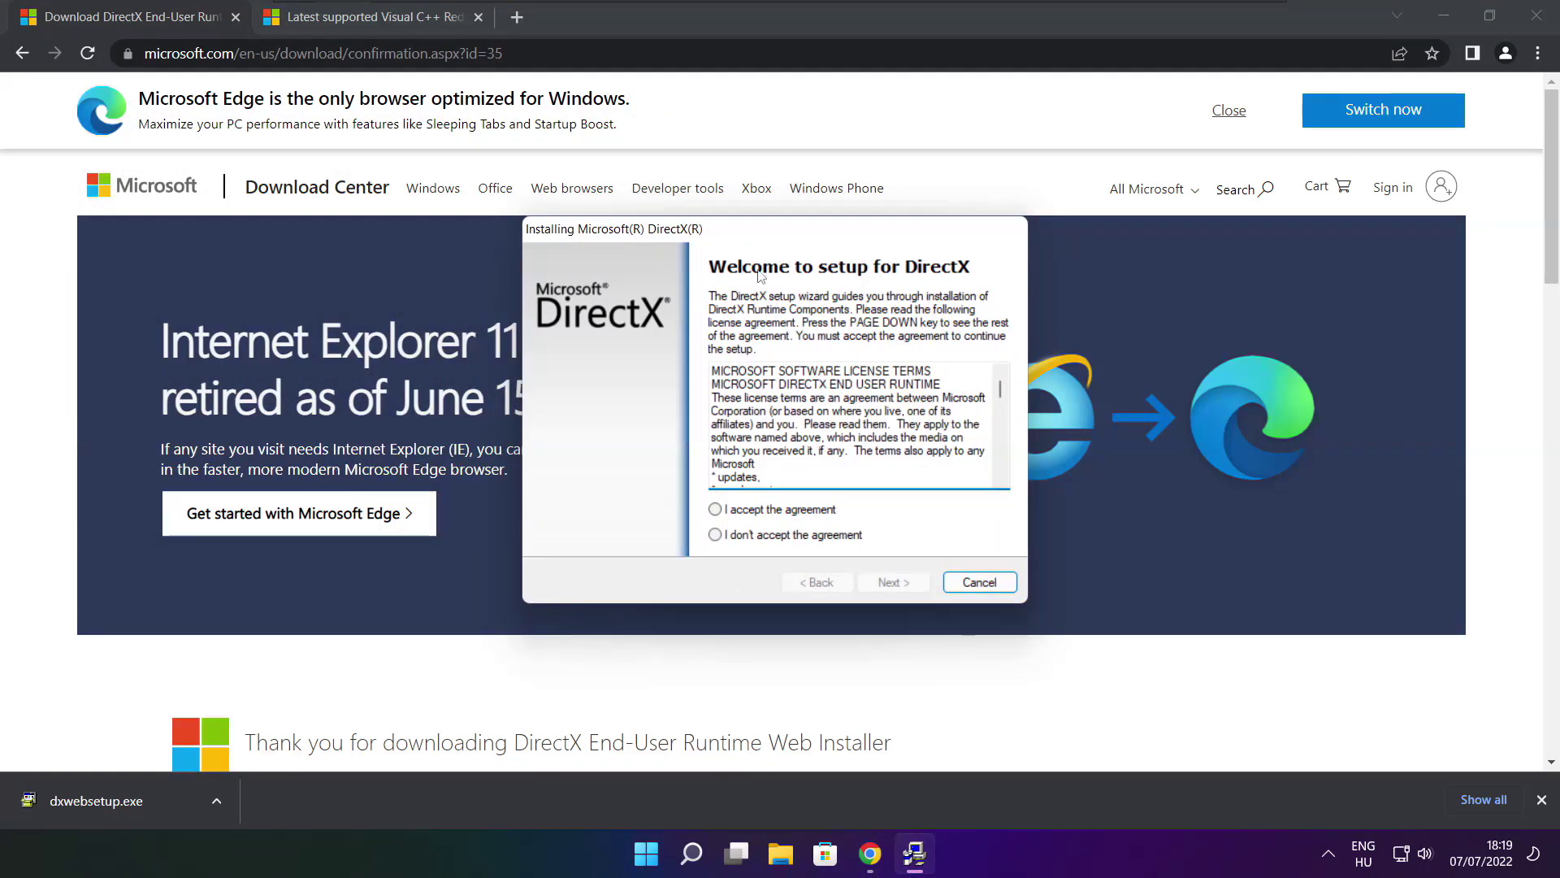
drag(1002, 397, 1002, 483)
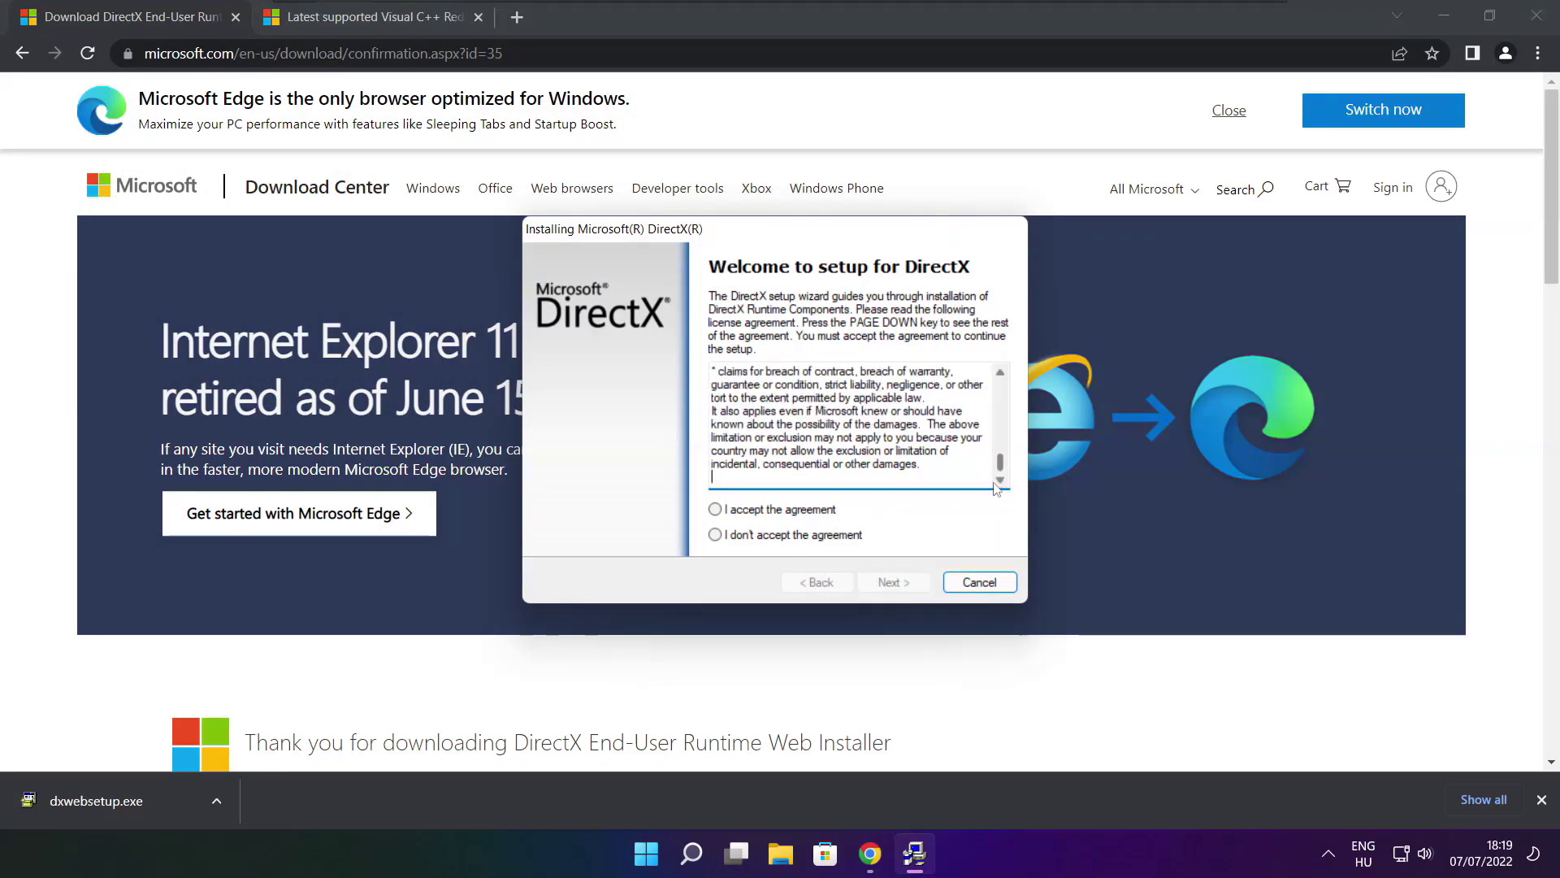
click(748, 512)
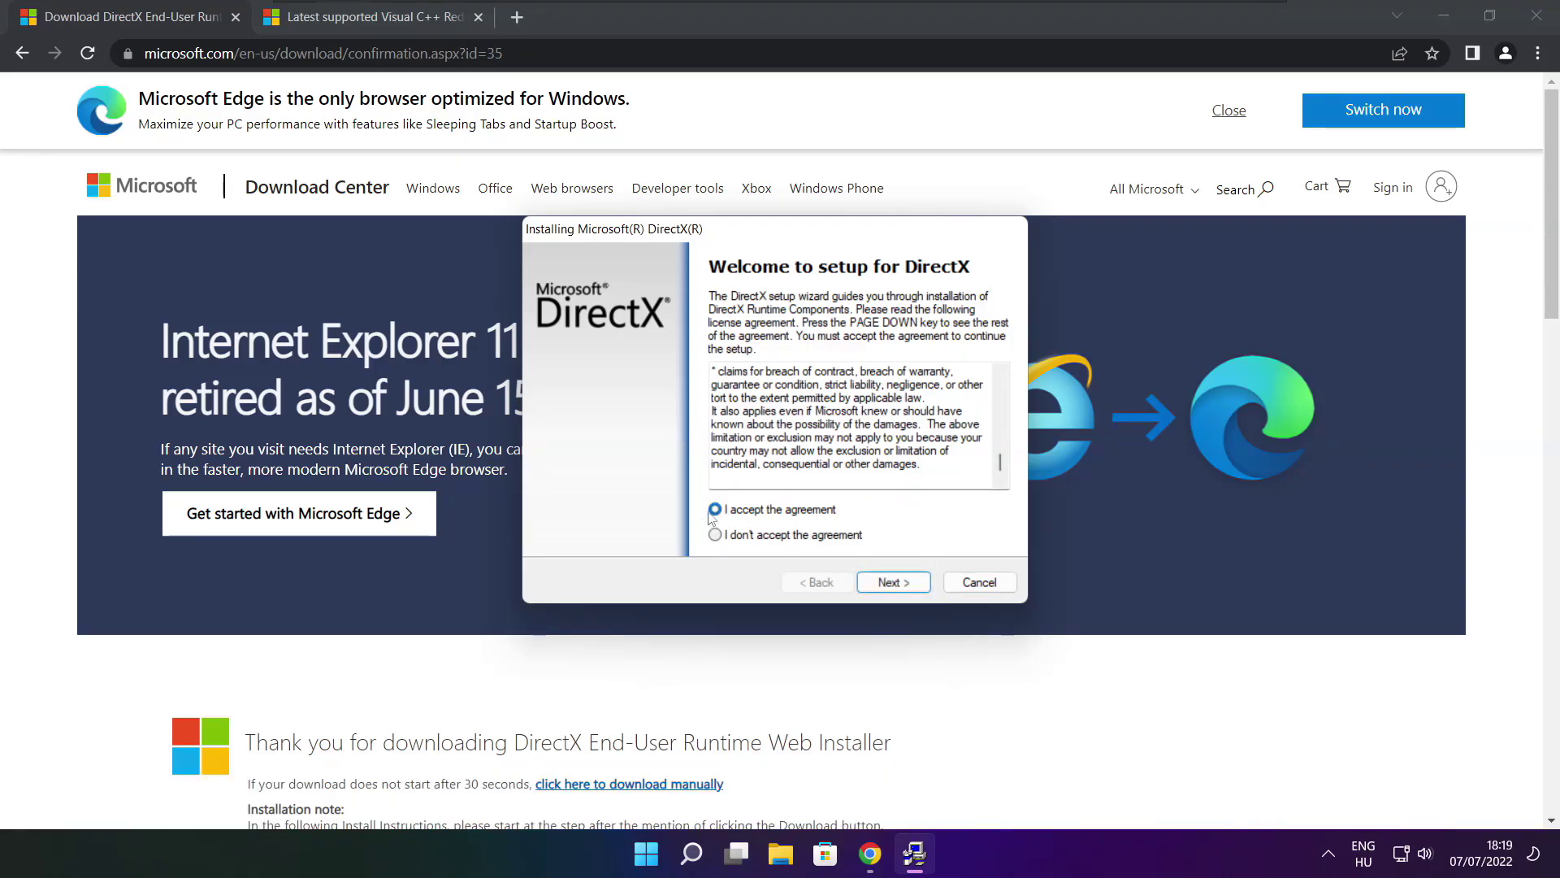
click(893, 583)
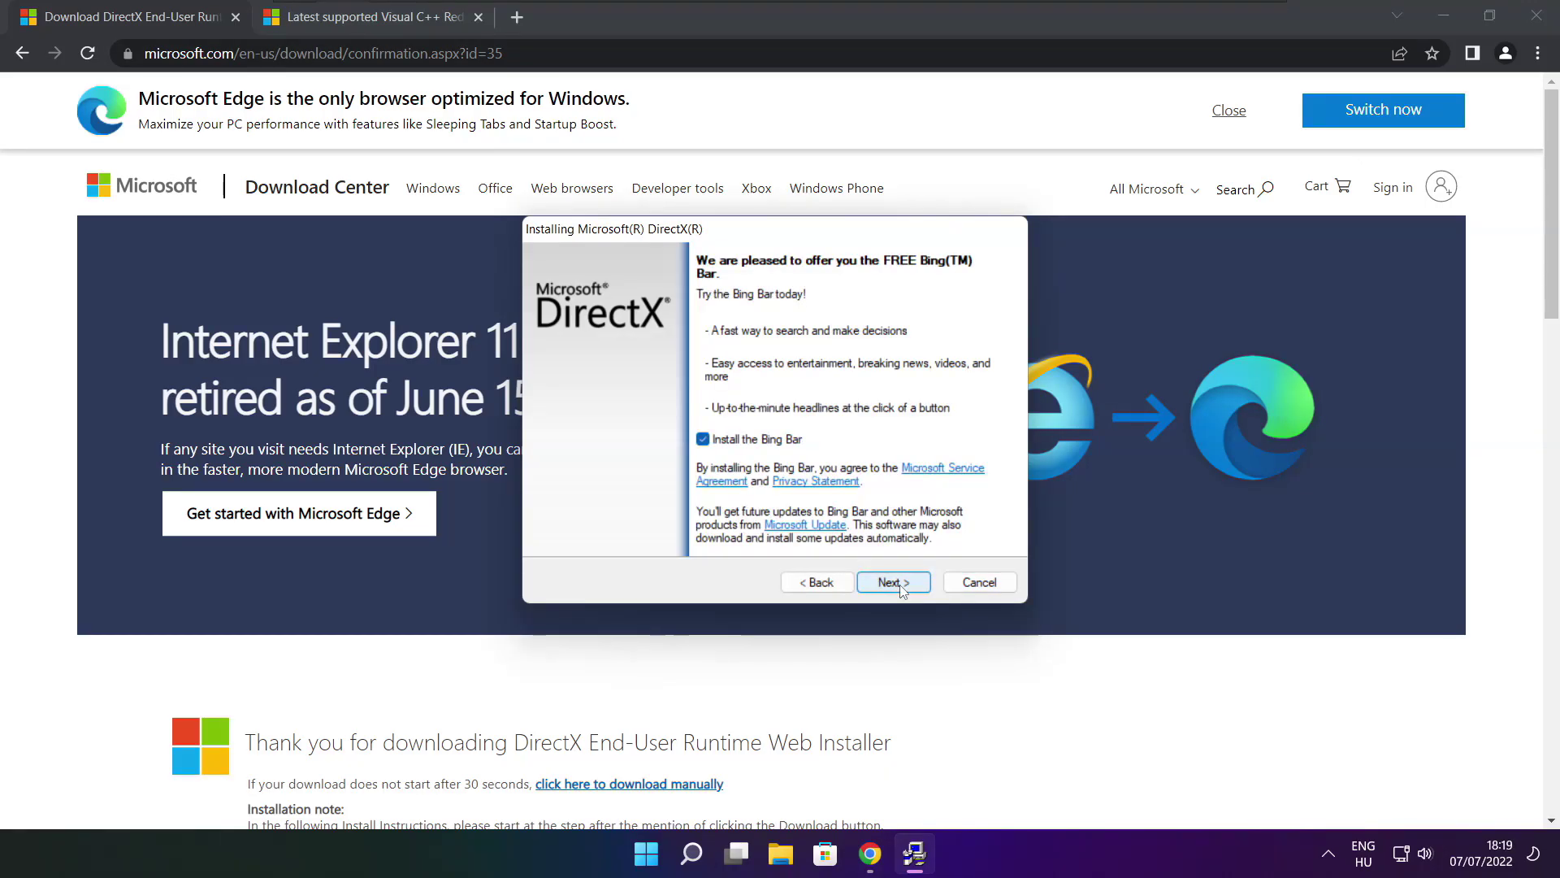
click(703, 439)
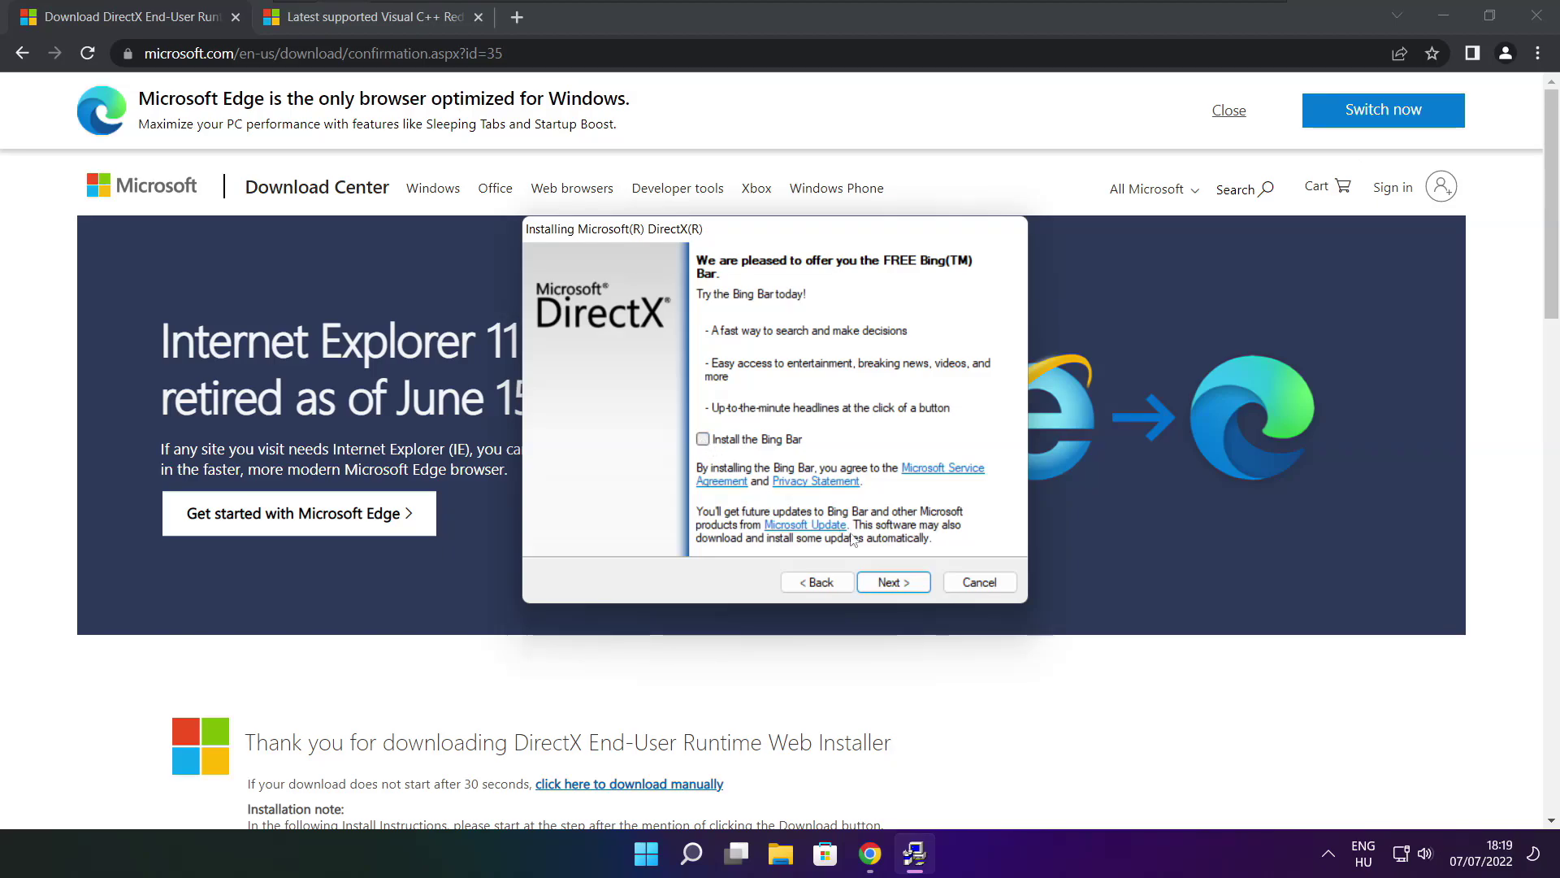
click(894, 582)
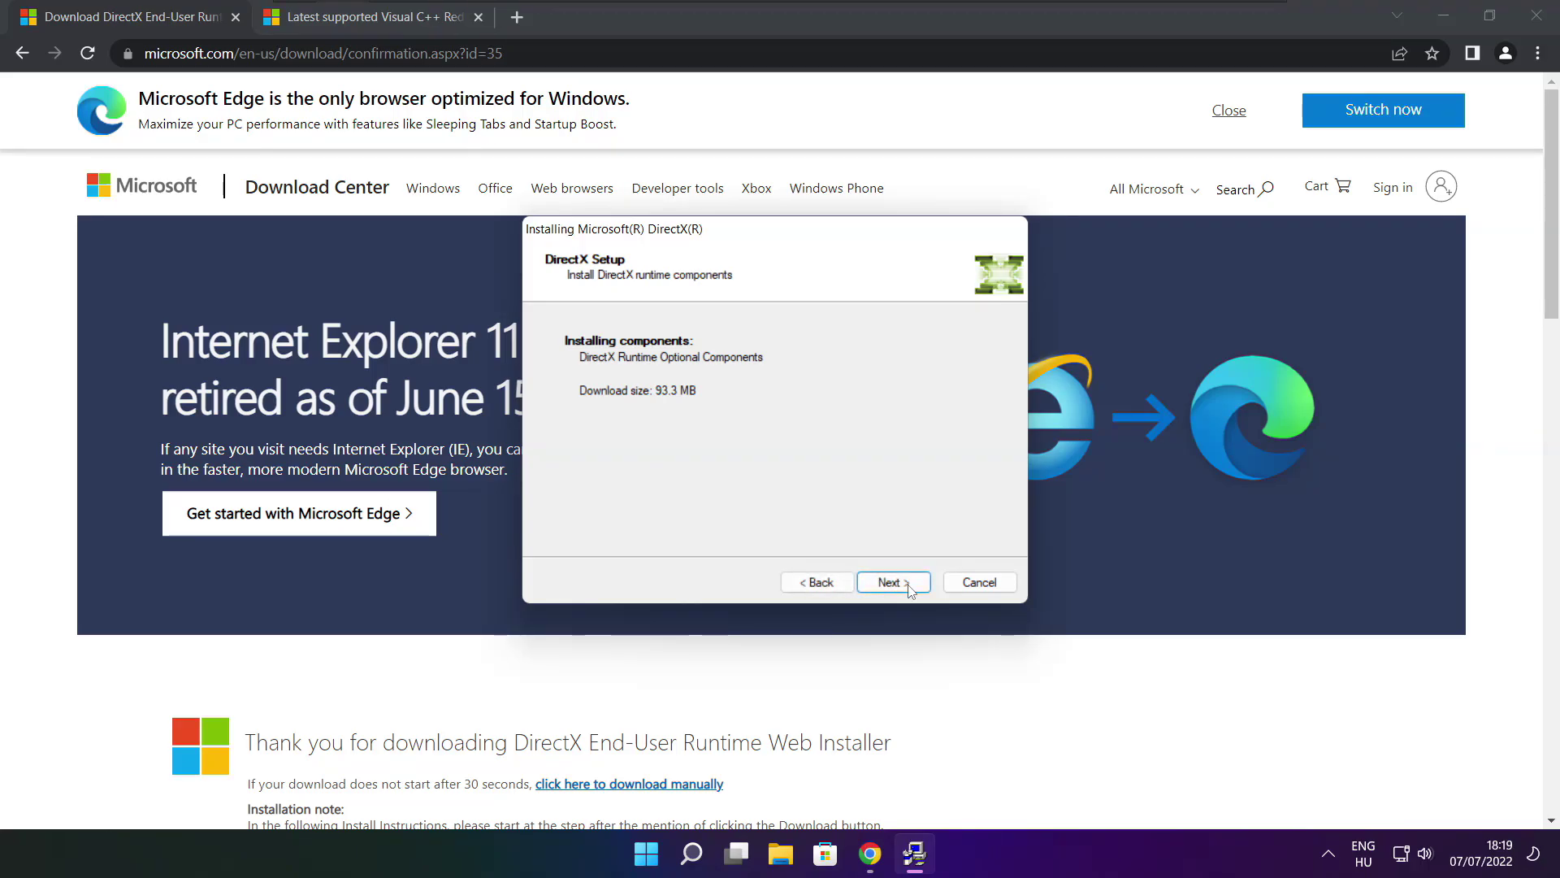
click(896, 587)
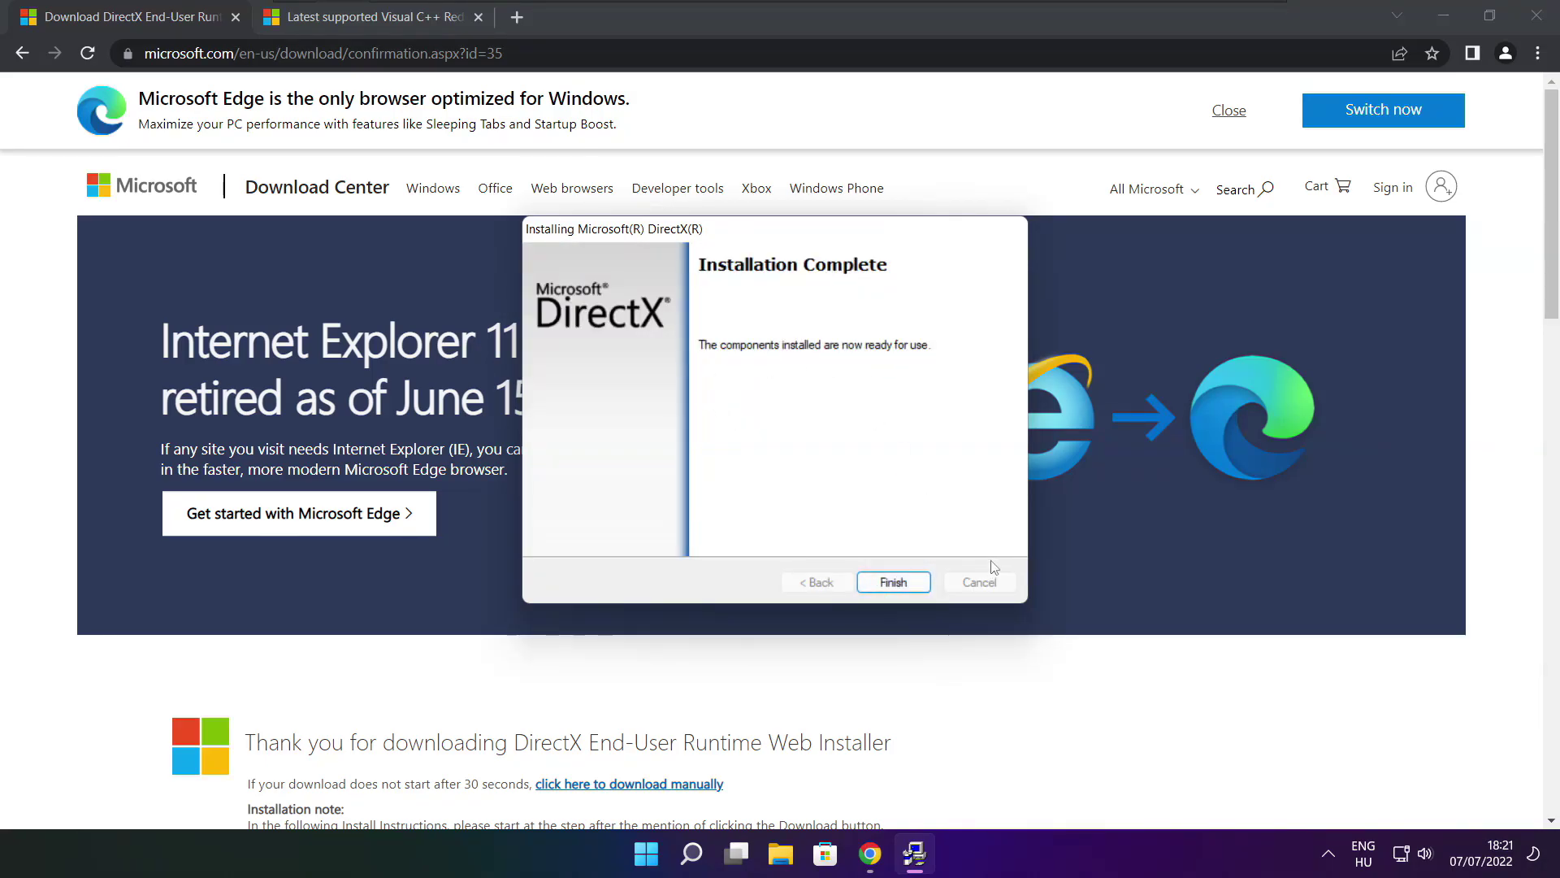
click(897, 582)
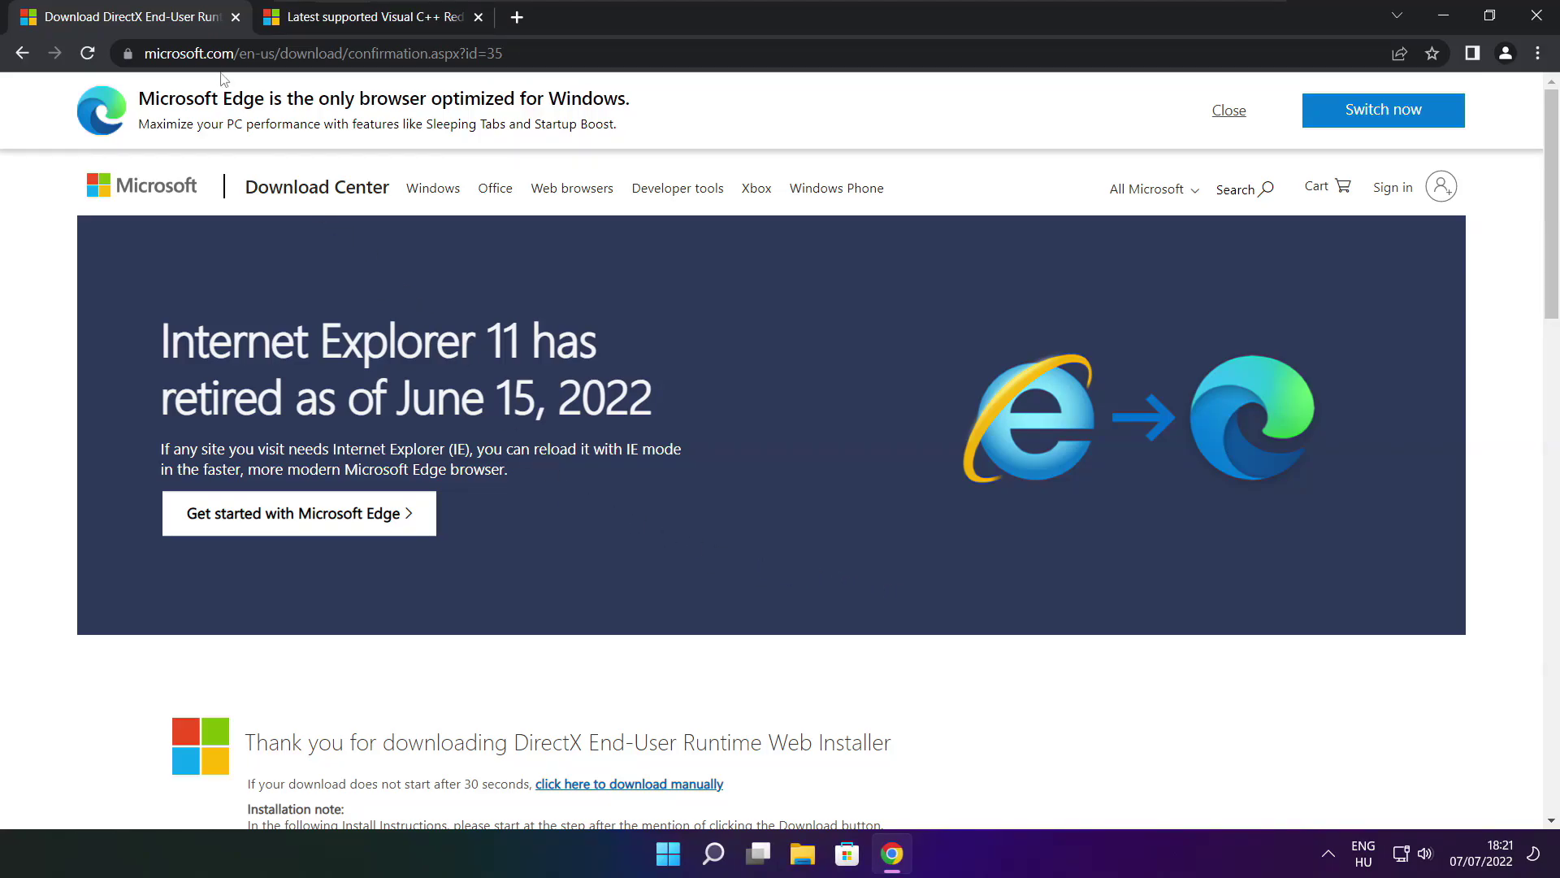
Download the ARM64, x86 and x64 VC_redist installers from the Docs table and run VC_redist.arm64.exe.
click(236, 21)
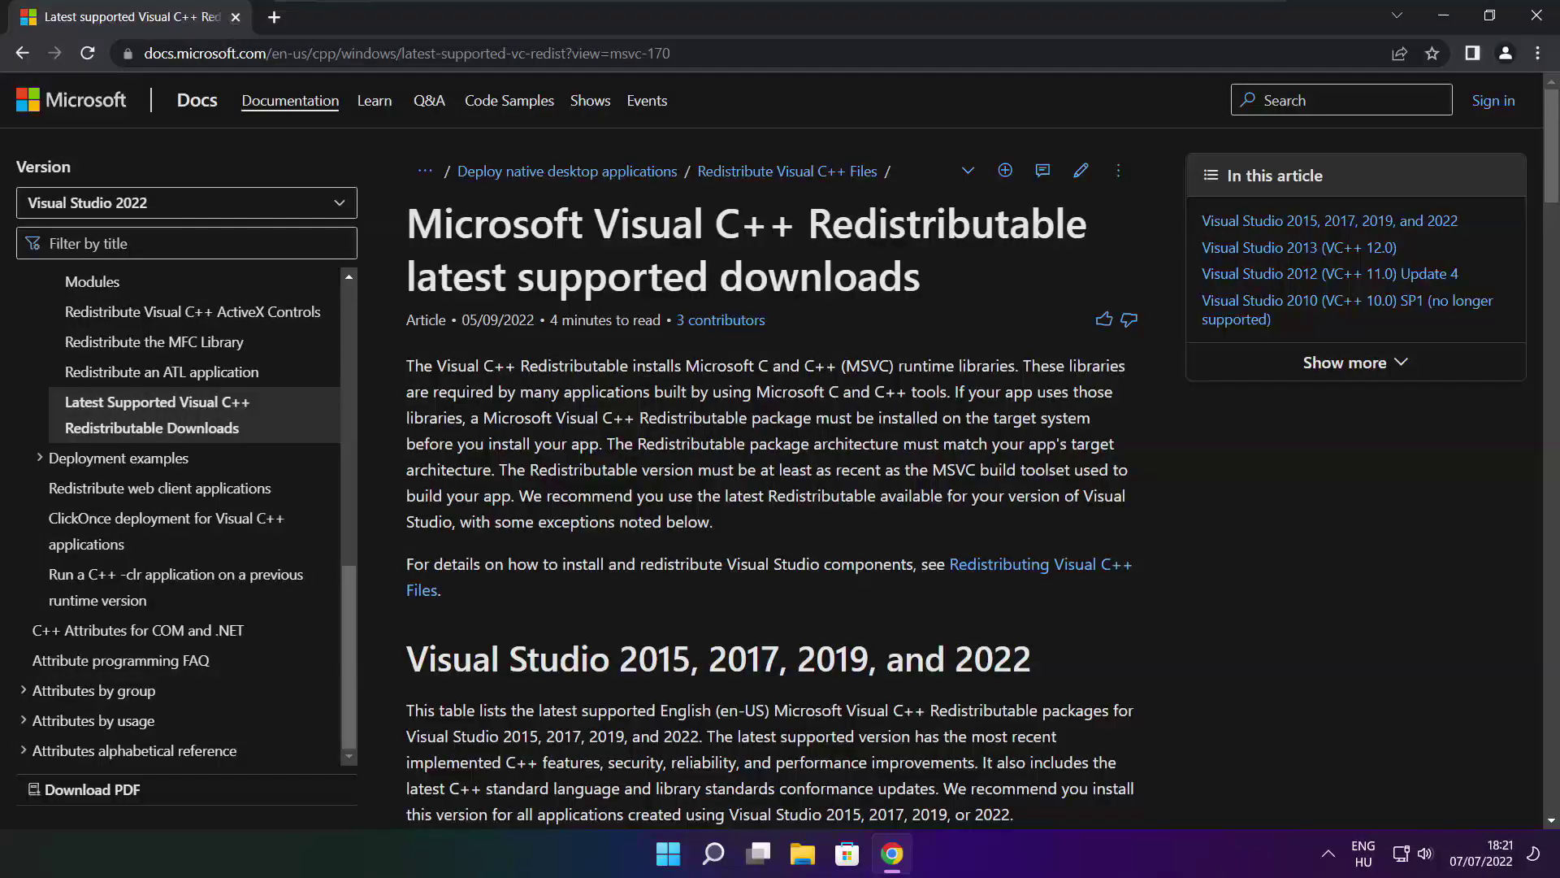
drag(671, 54, 783, 72)
click(773, 99)
drag(1554, 152, 1555, 232)
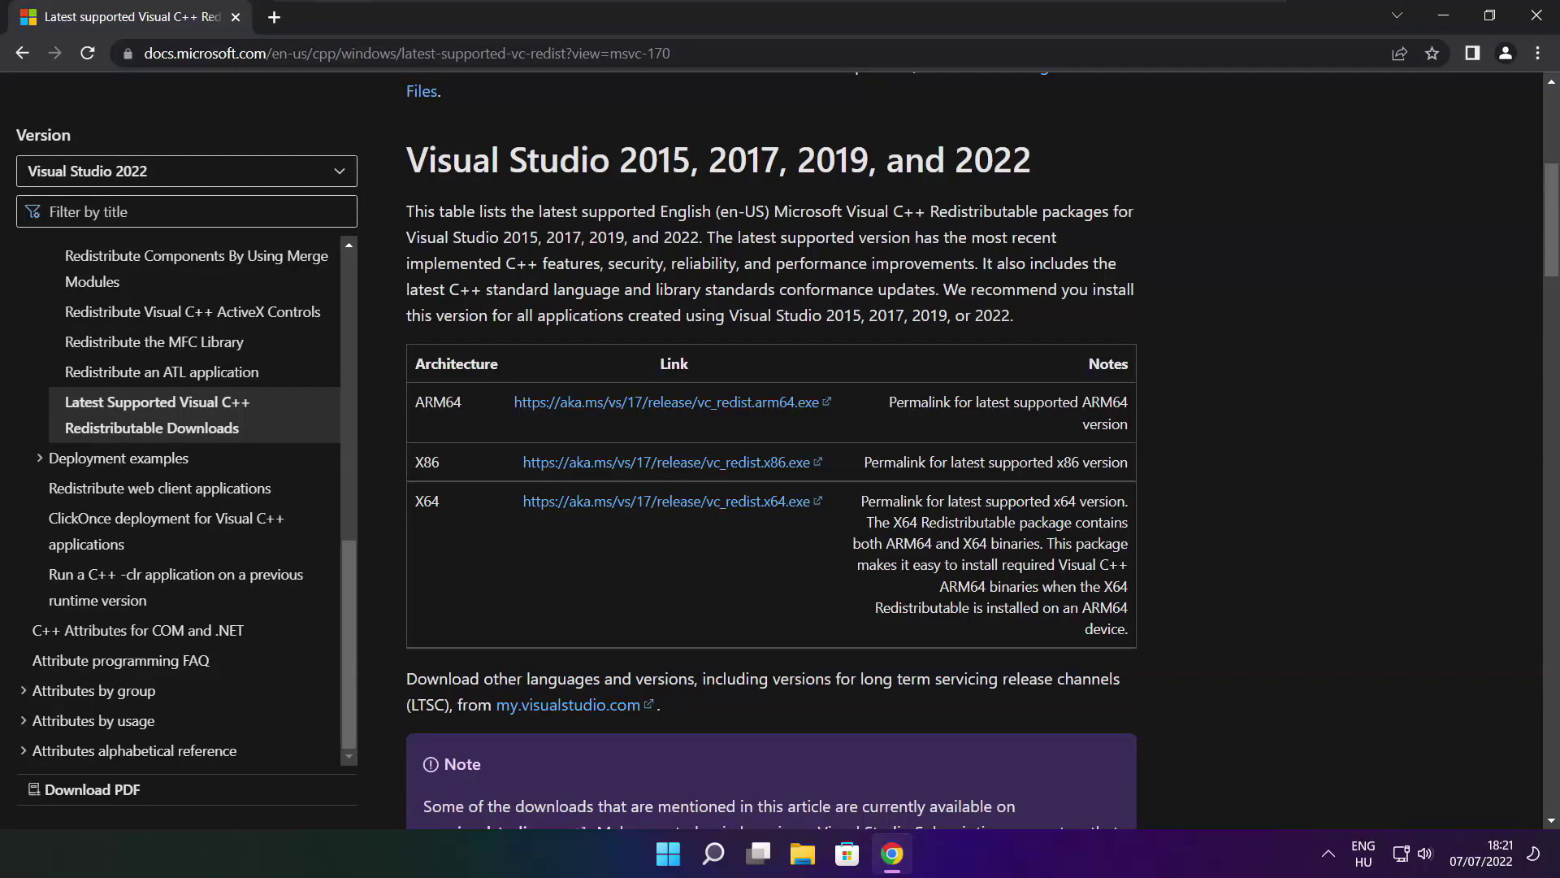
drag(415, 401, 1049, 561)
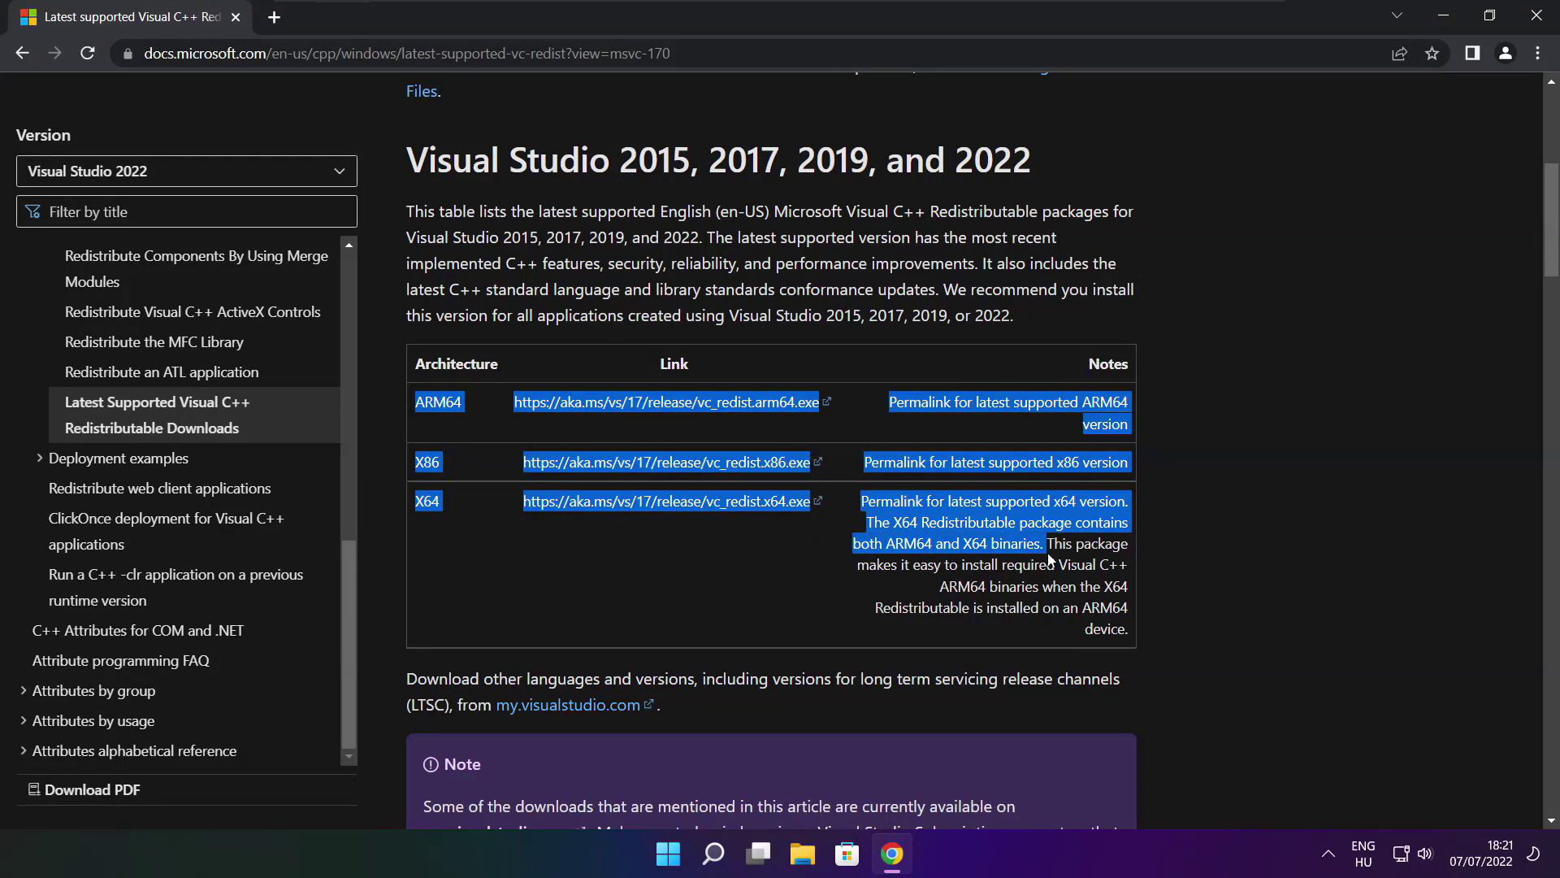
click(499, 420)
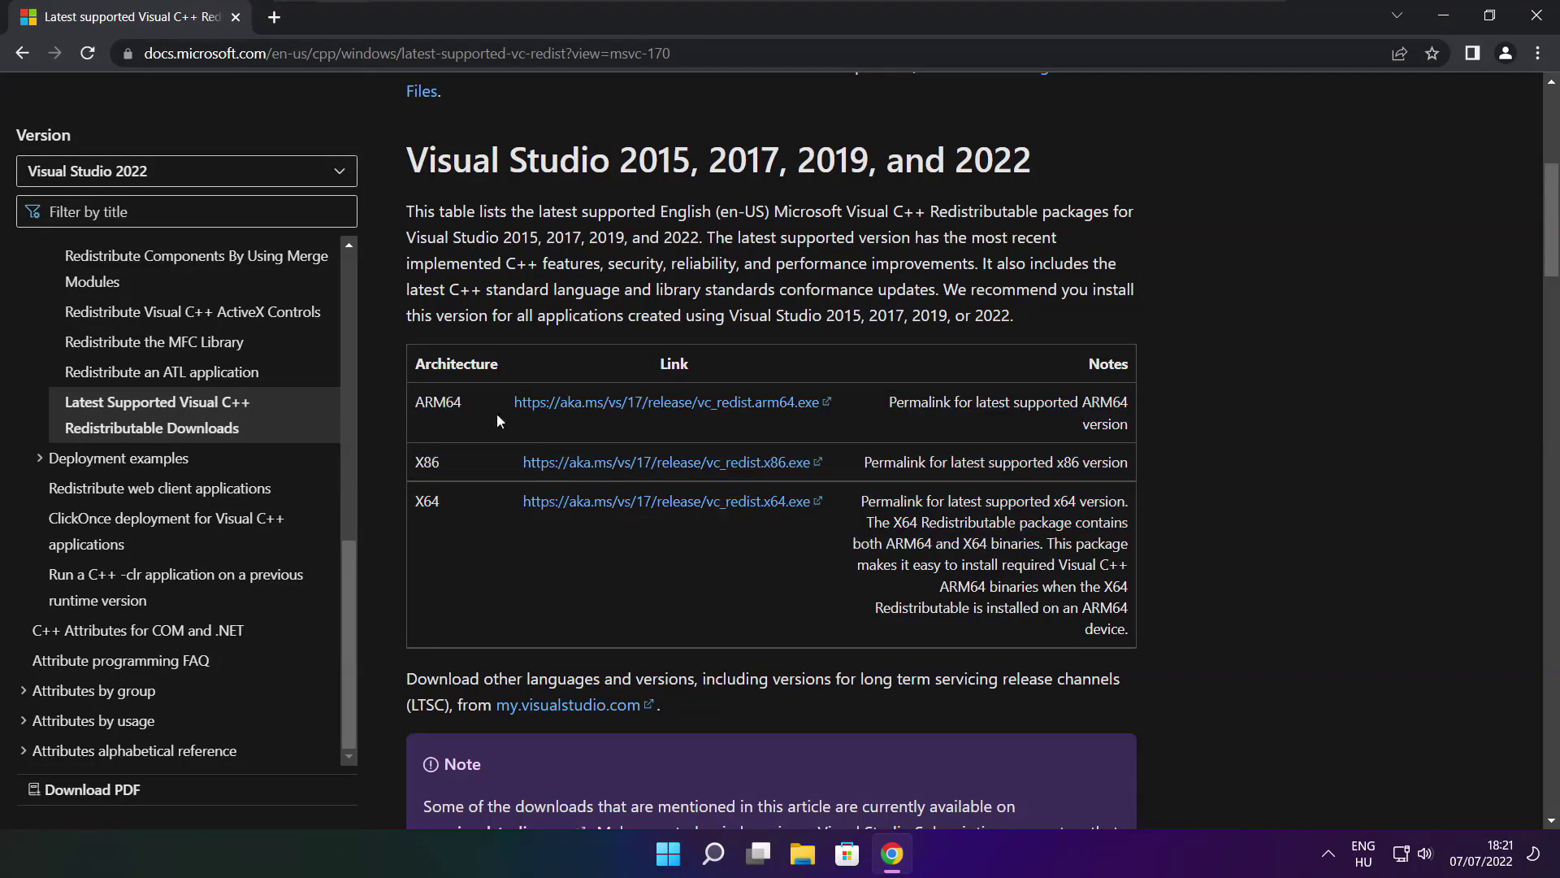
click(645, 406)
click(644, 462)
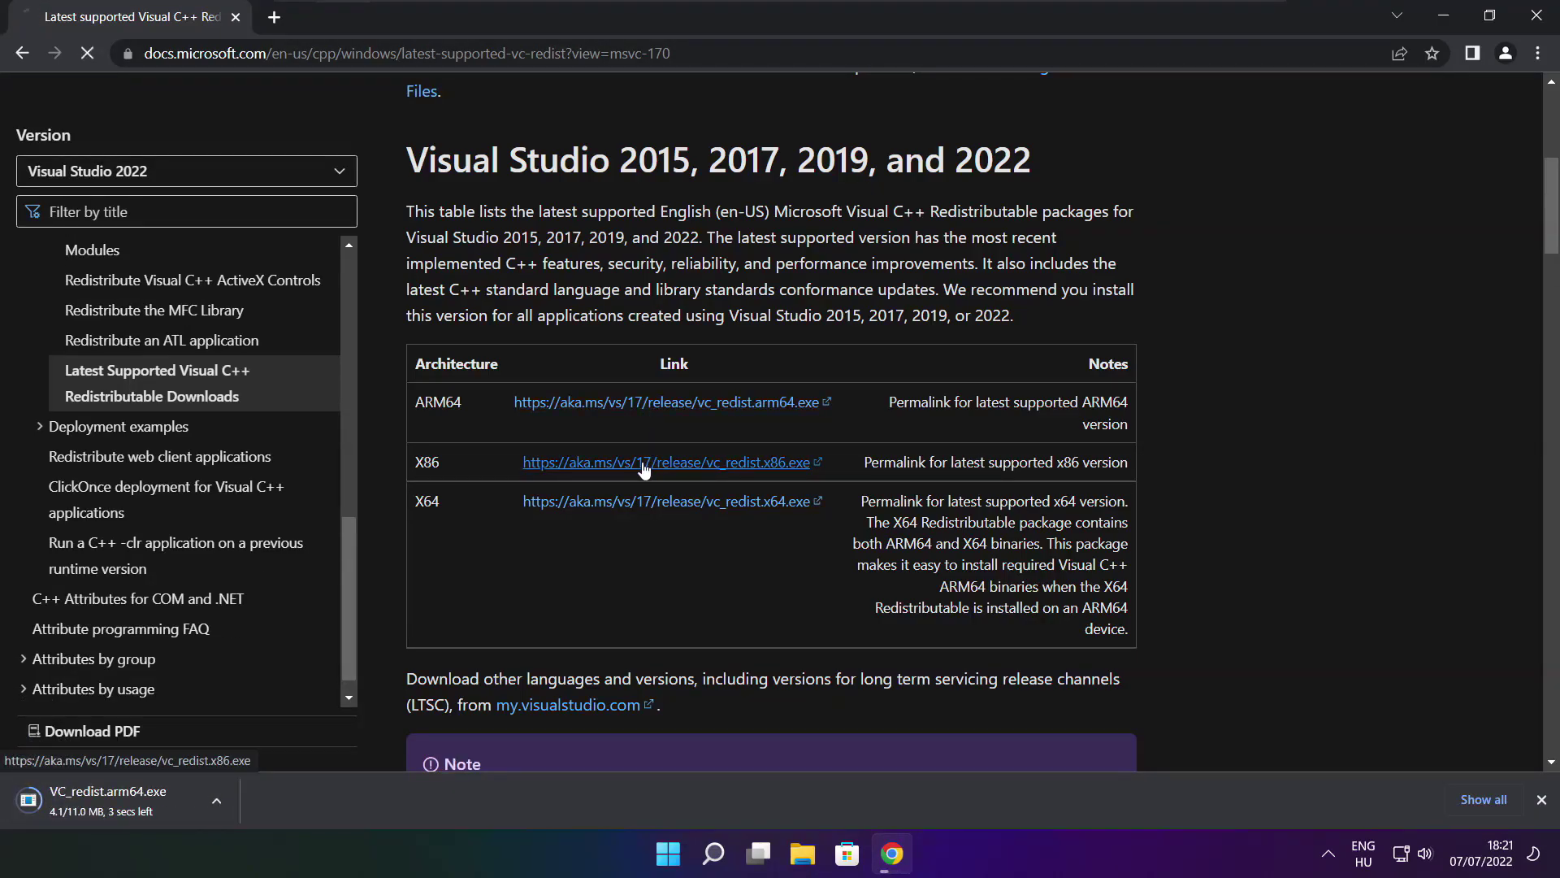
click(642, 500)
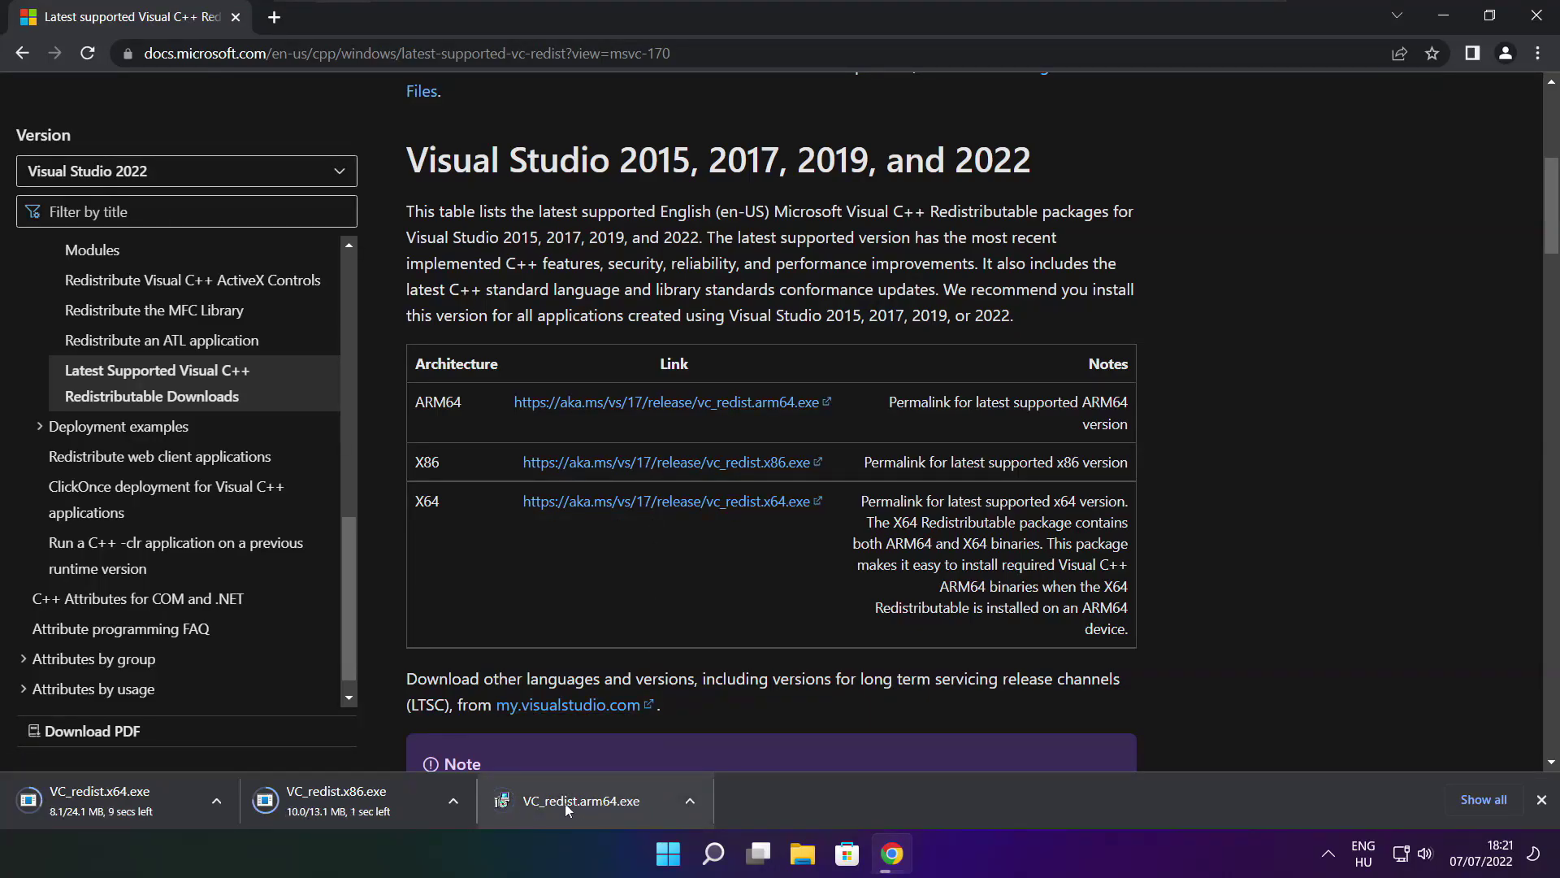
click(594, 803)
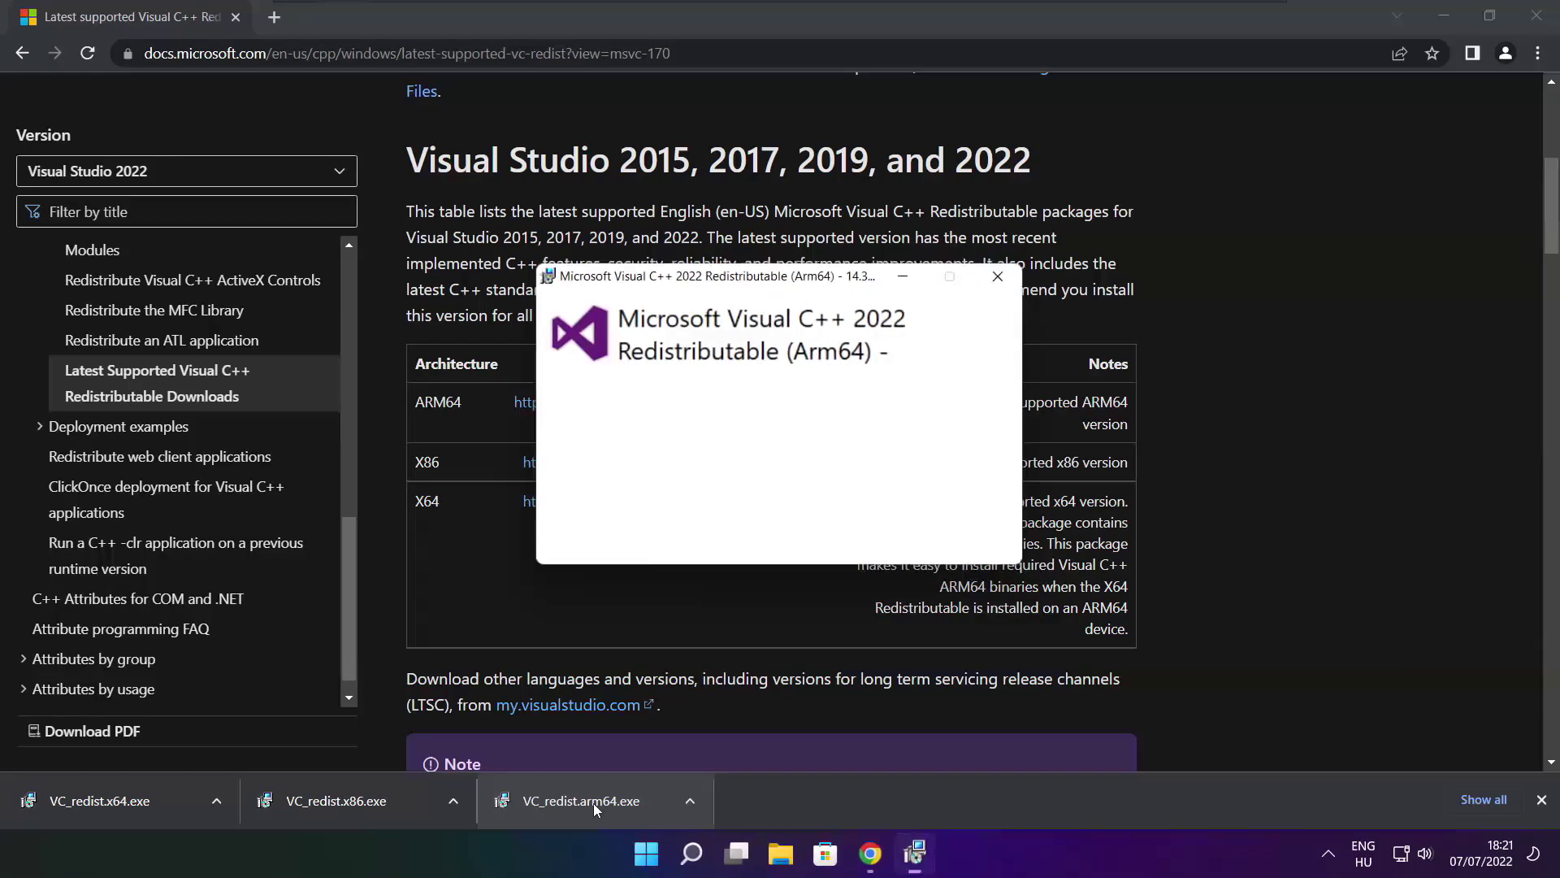
Accept the license and try installing the ARM64 redistributable, then close the unsupported-processor error 0x80070661.
drag(998, 404, 1000, 464)
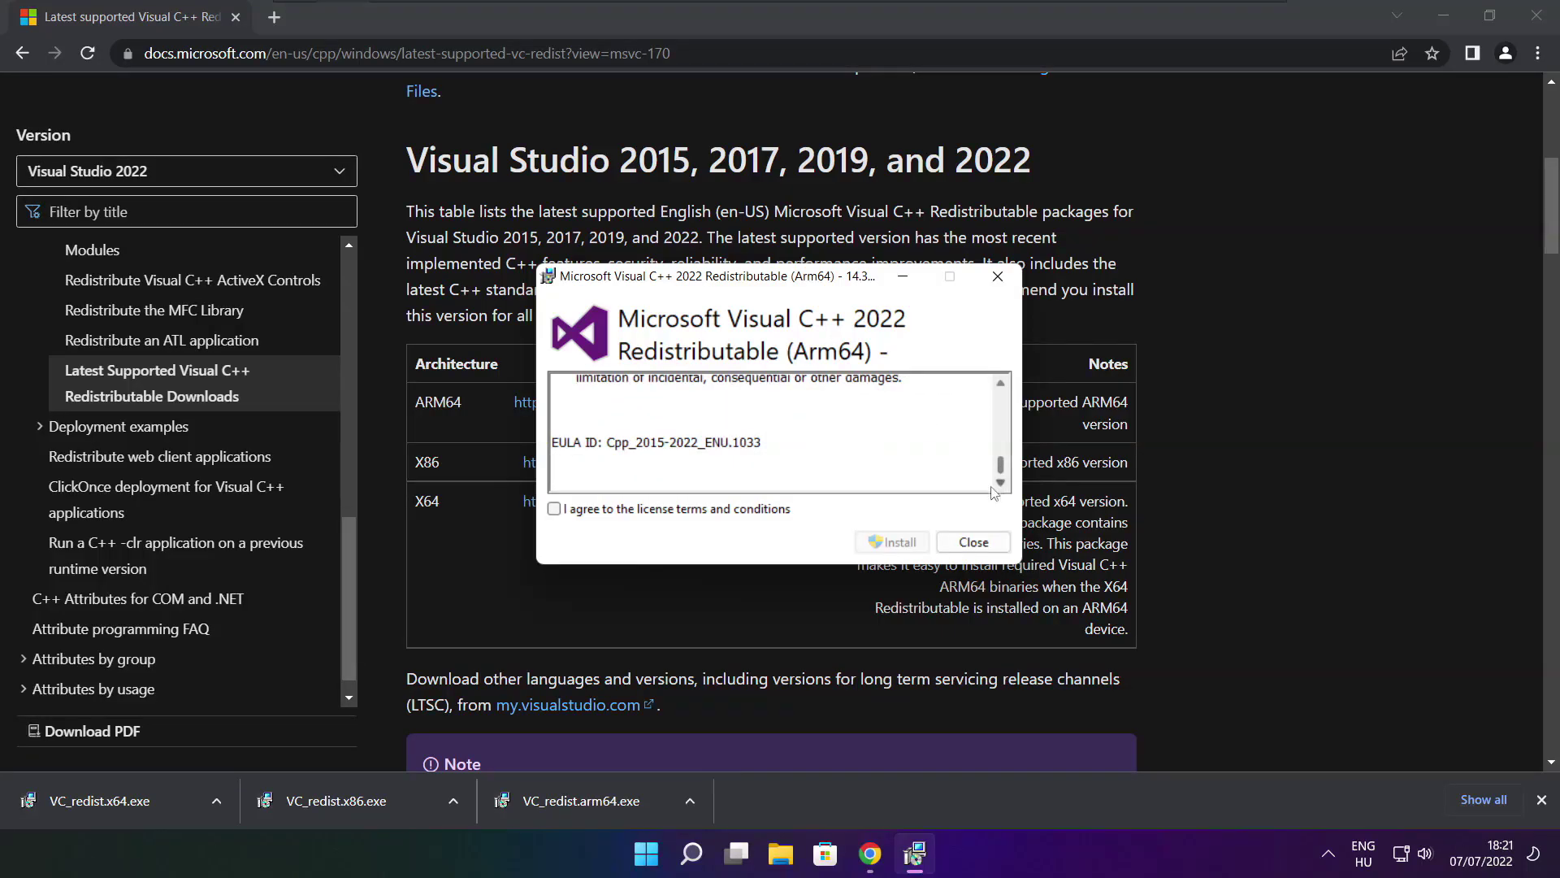
click(553, 511)
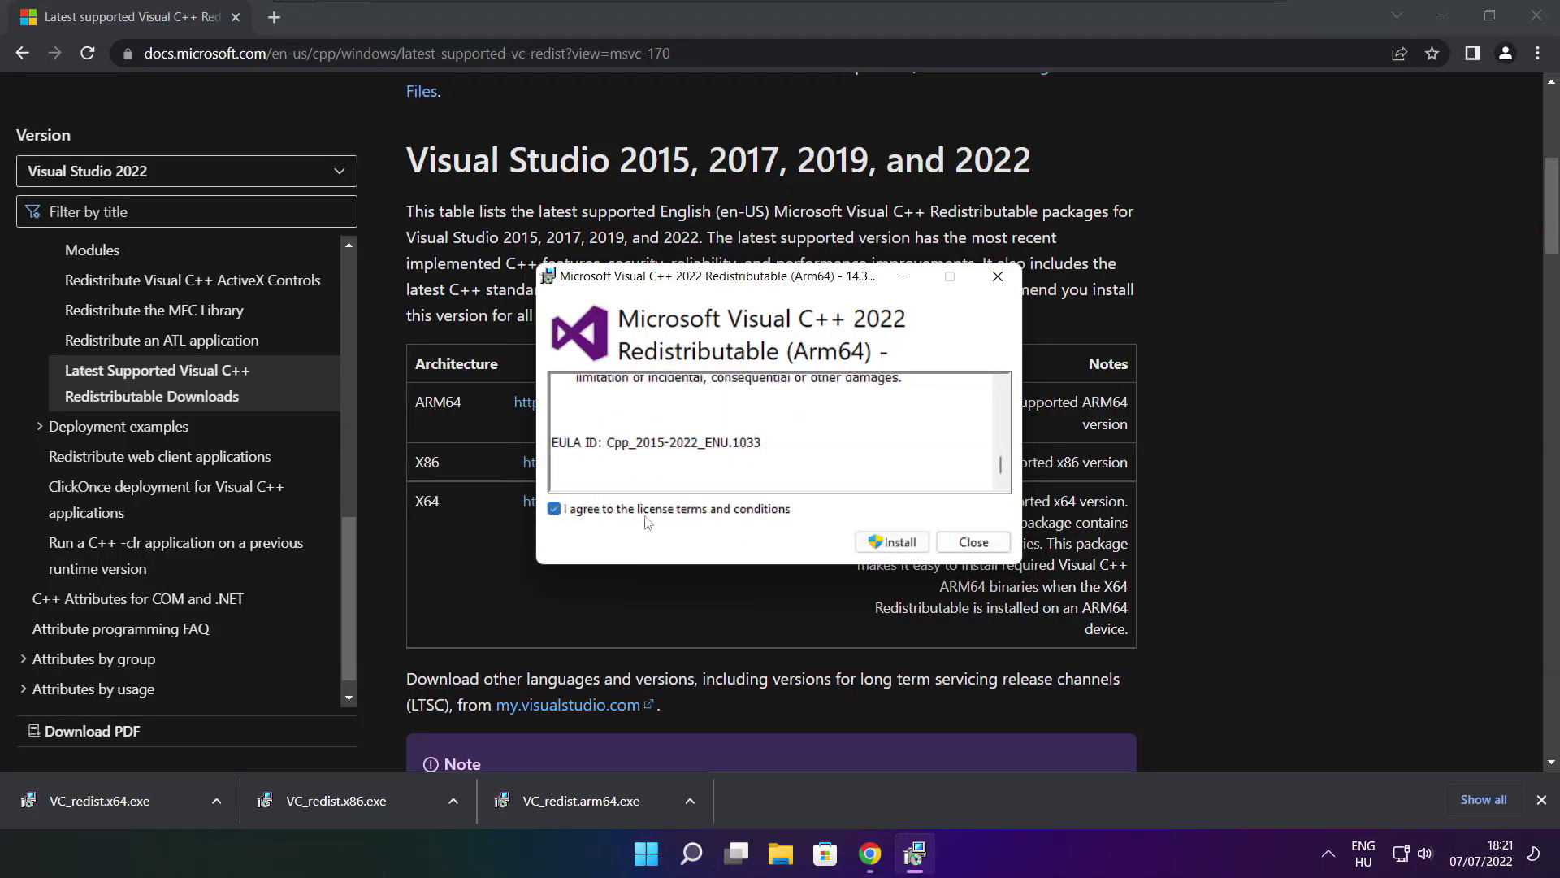
click(888, 543)
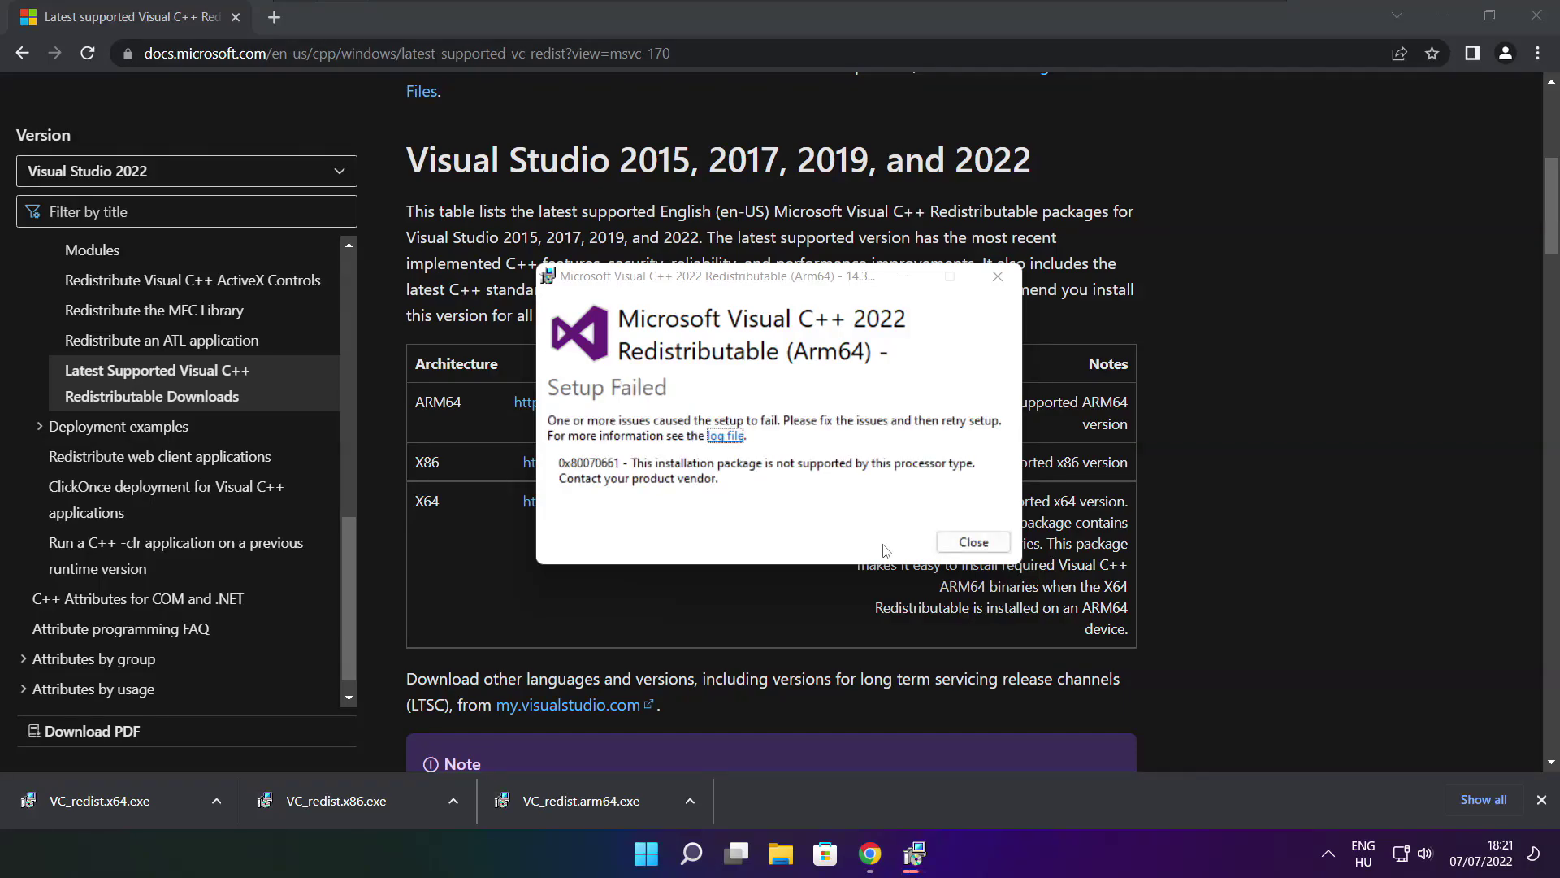
click(959, 542)
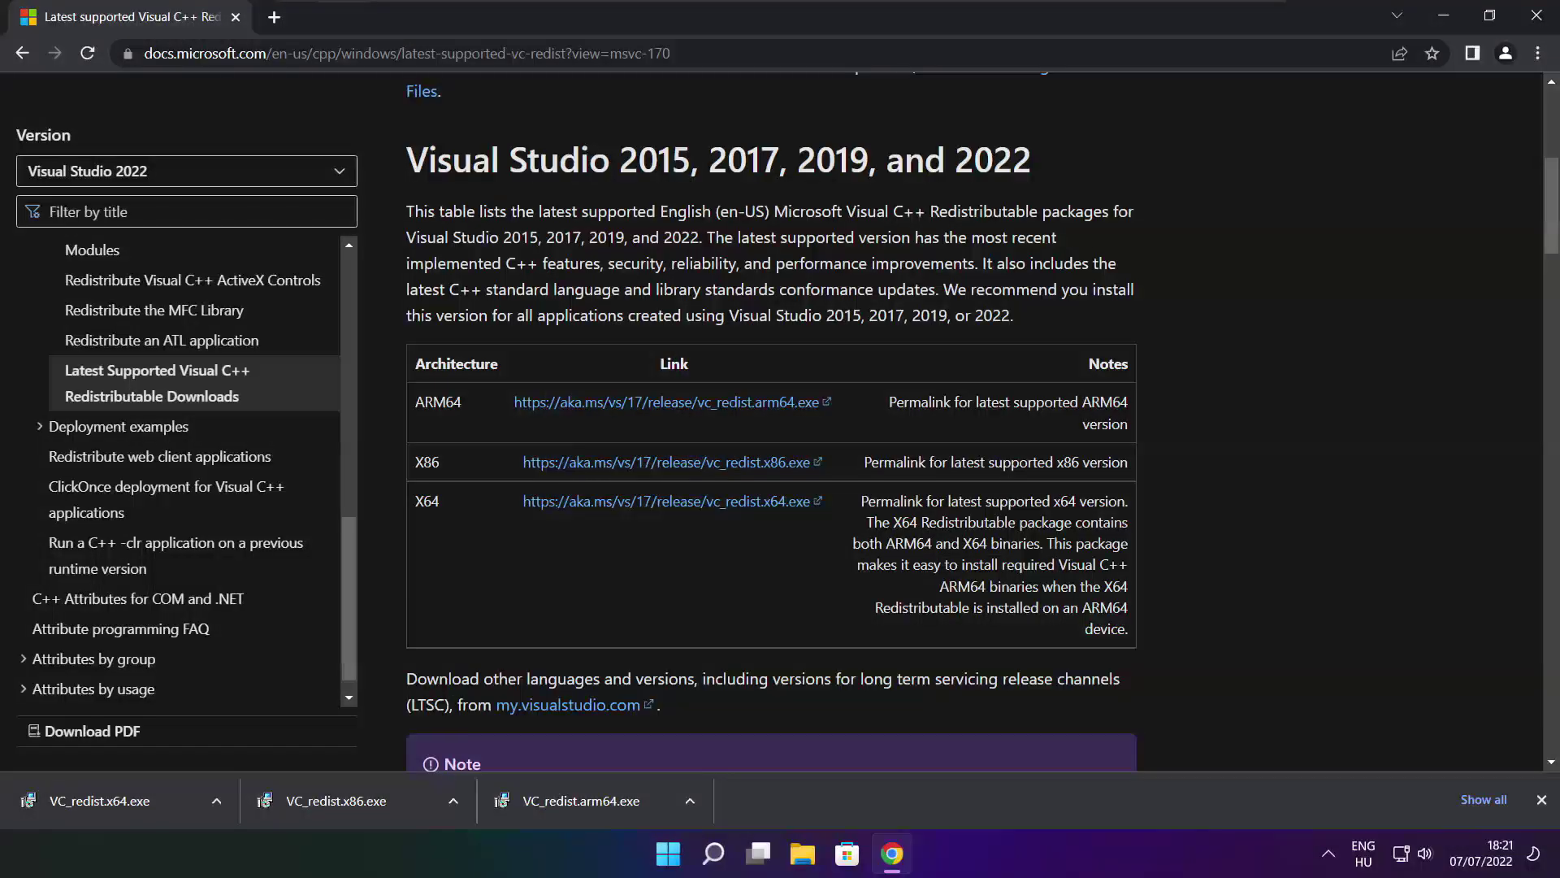
Install the x86 Visual C++ 2015–2022 Redistributable from VC_redist.x86.exe, accepting the license.
click(369, 803)
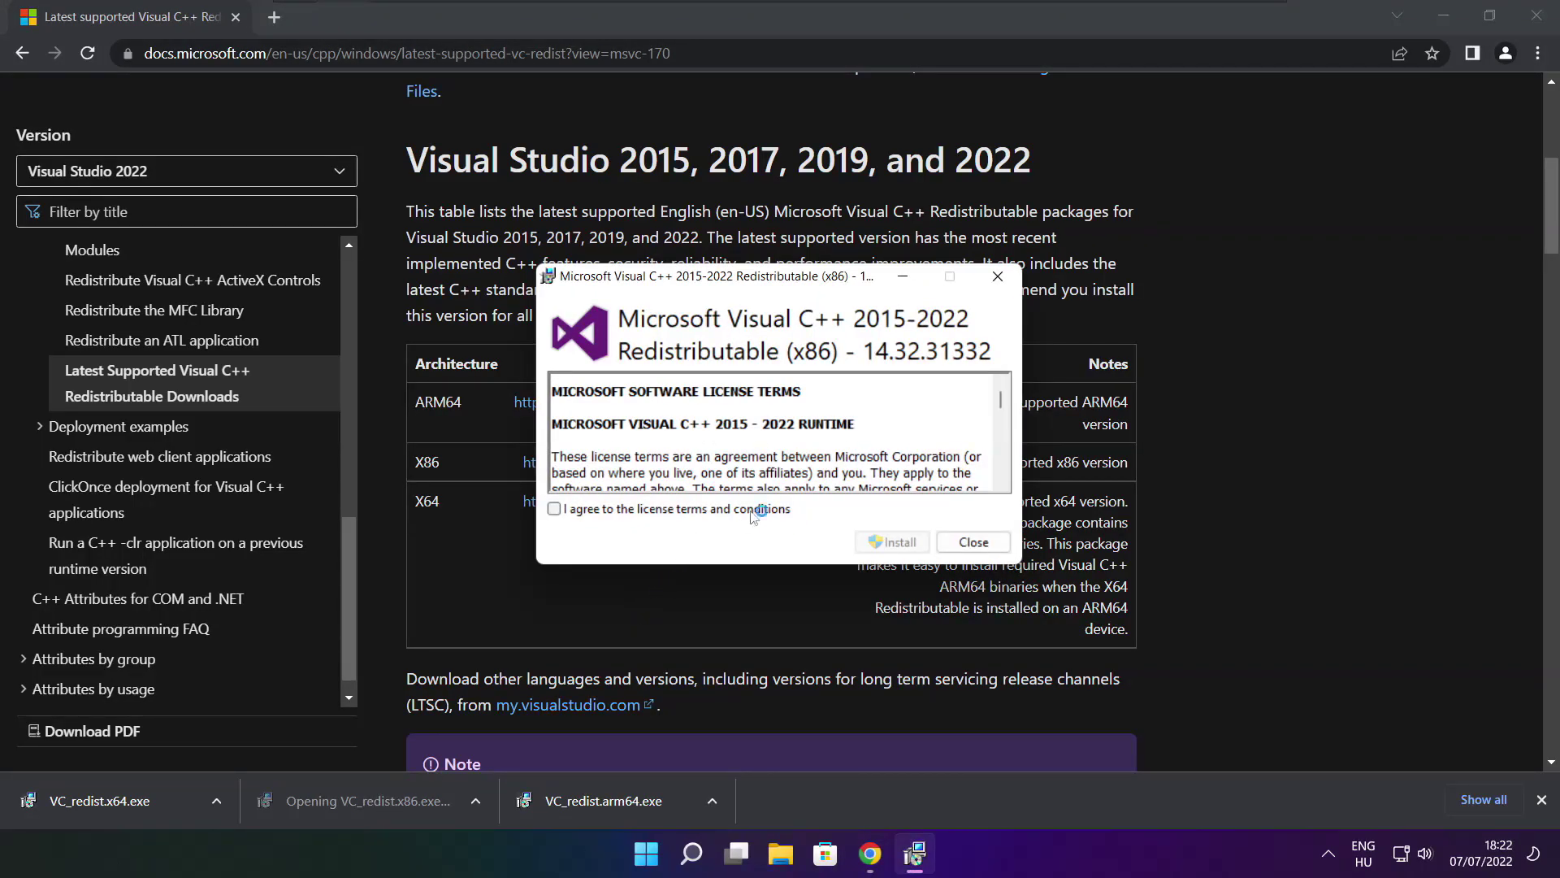
drag(1001, 400, 995, 486)
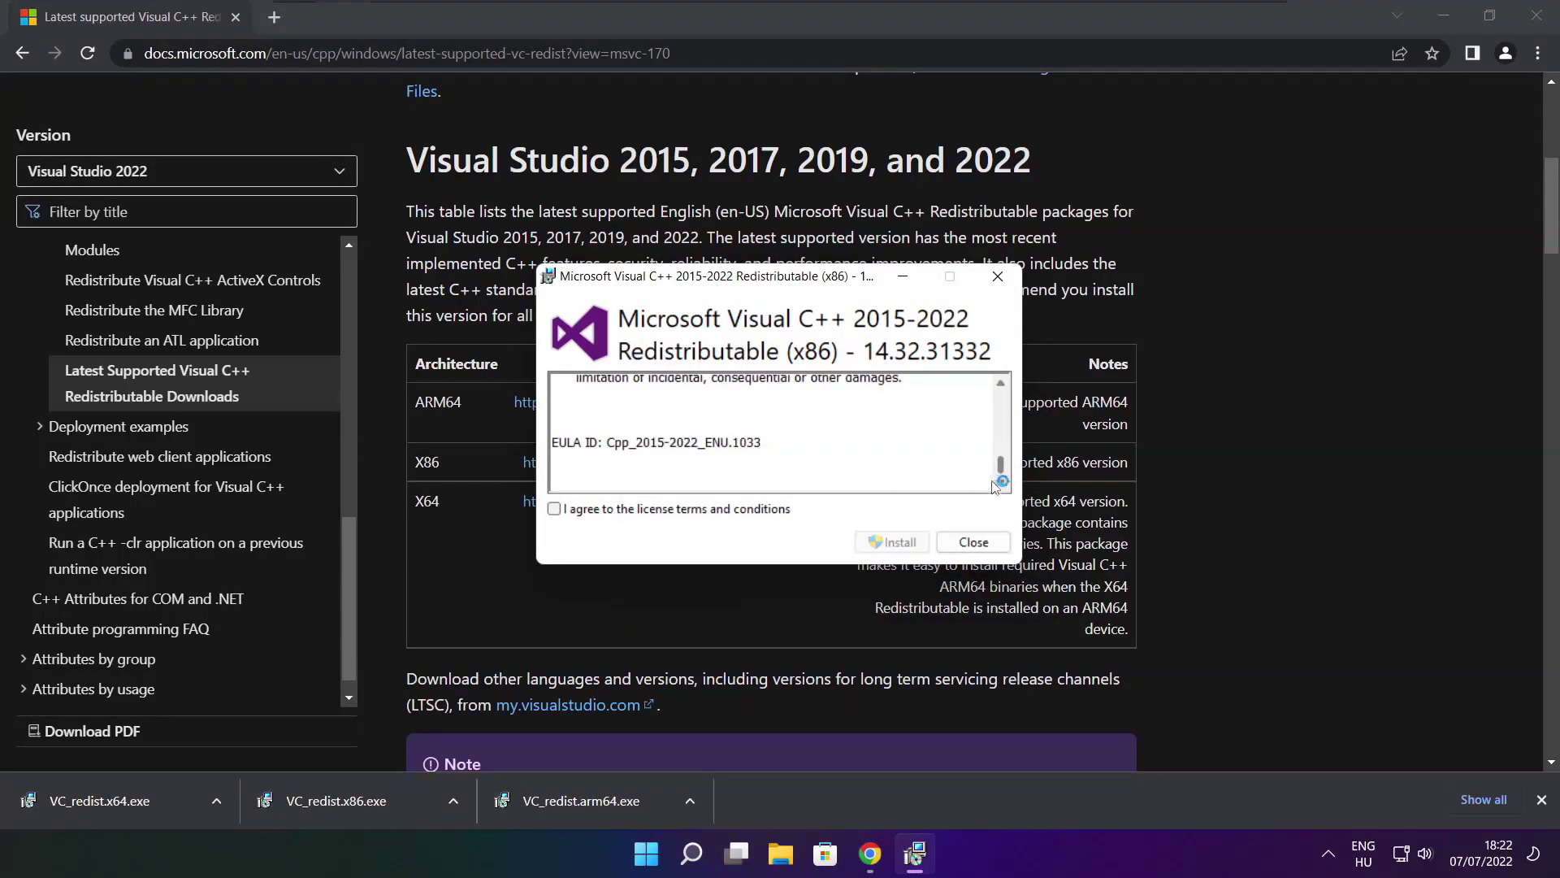
click(554, 509)
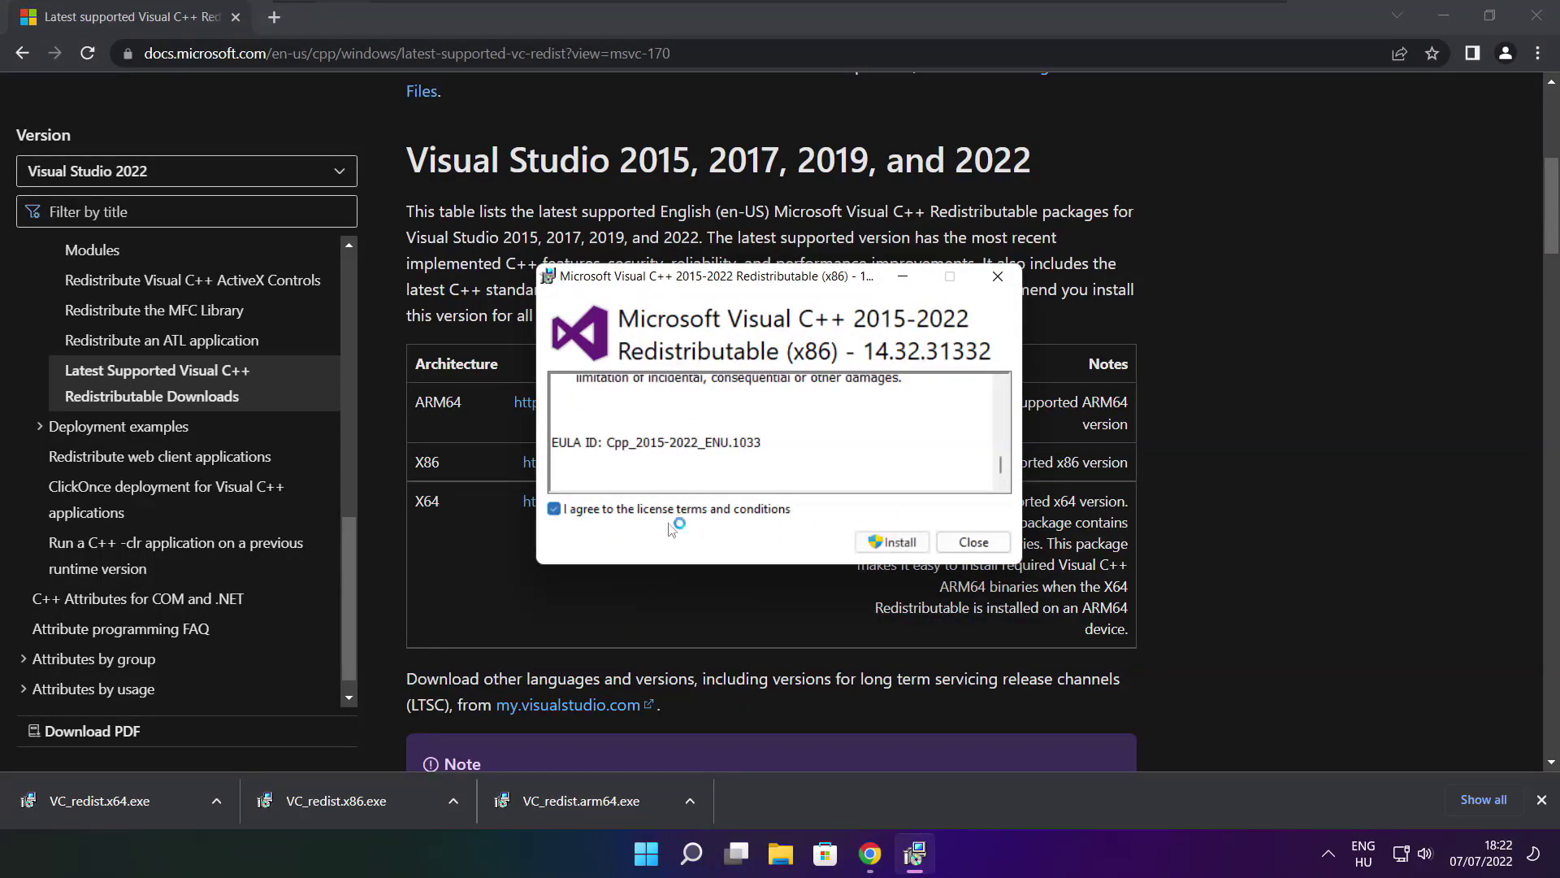
click(870, 548)
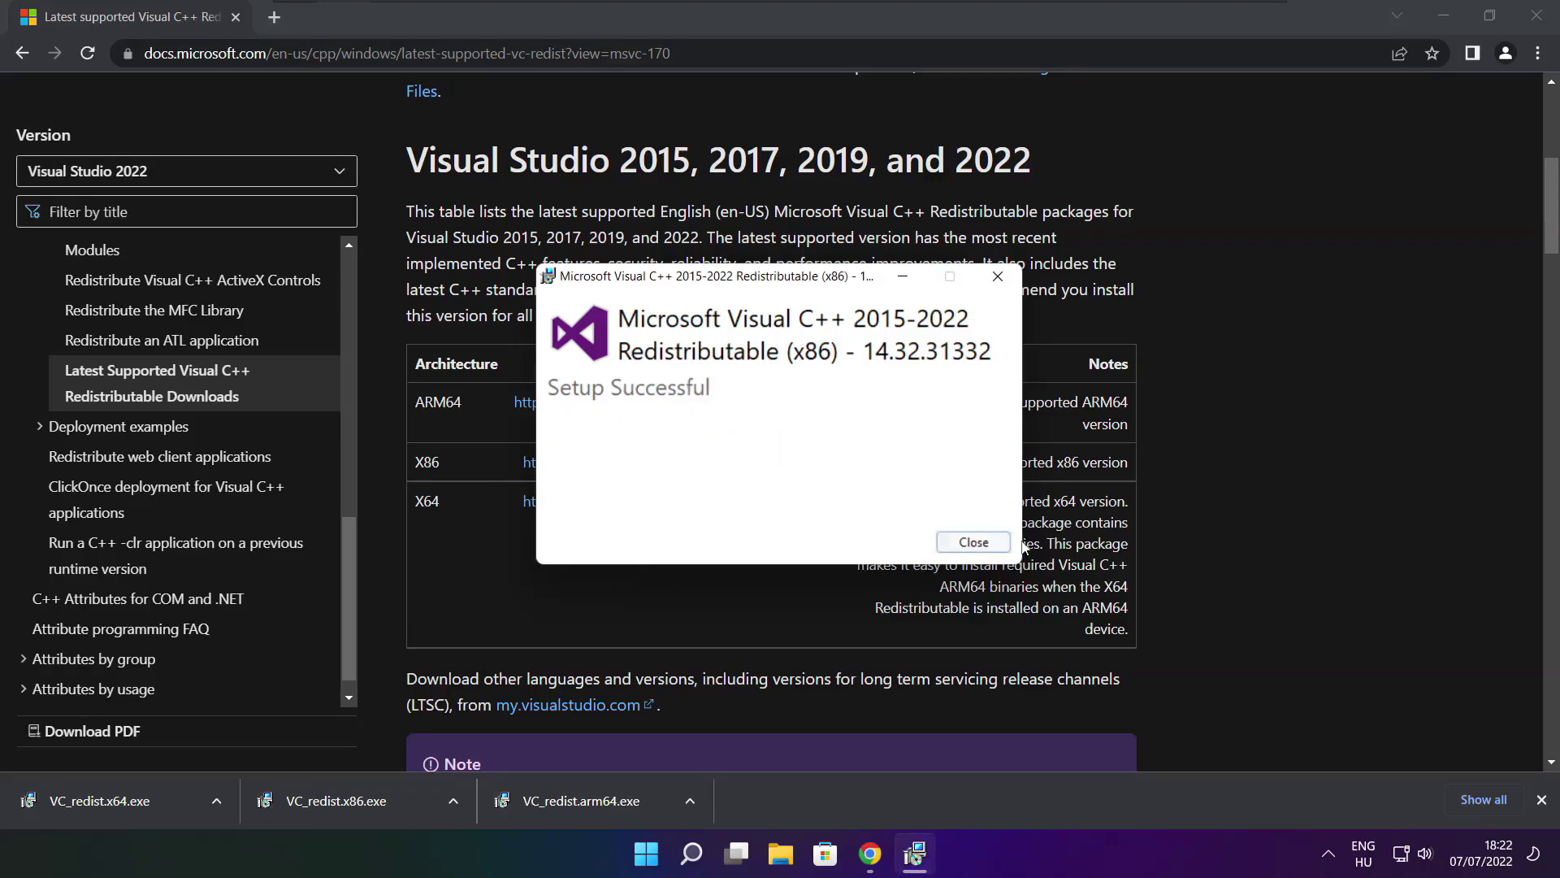
click(975, 542)
Install the x64 Visual C++ 2015–2022 Redistributable 14.32.31332 from VC_redist.x64.exe, accepting the license.
click(130, 801)
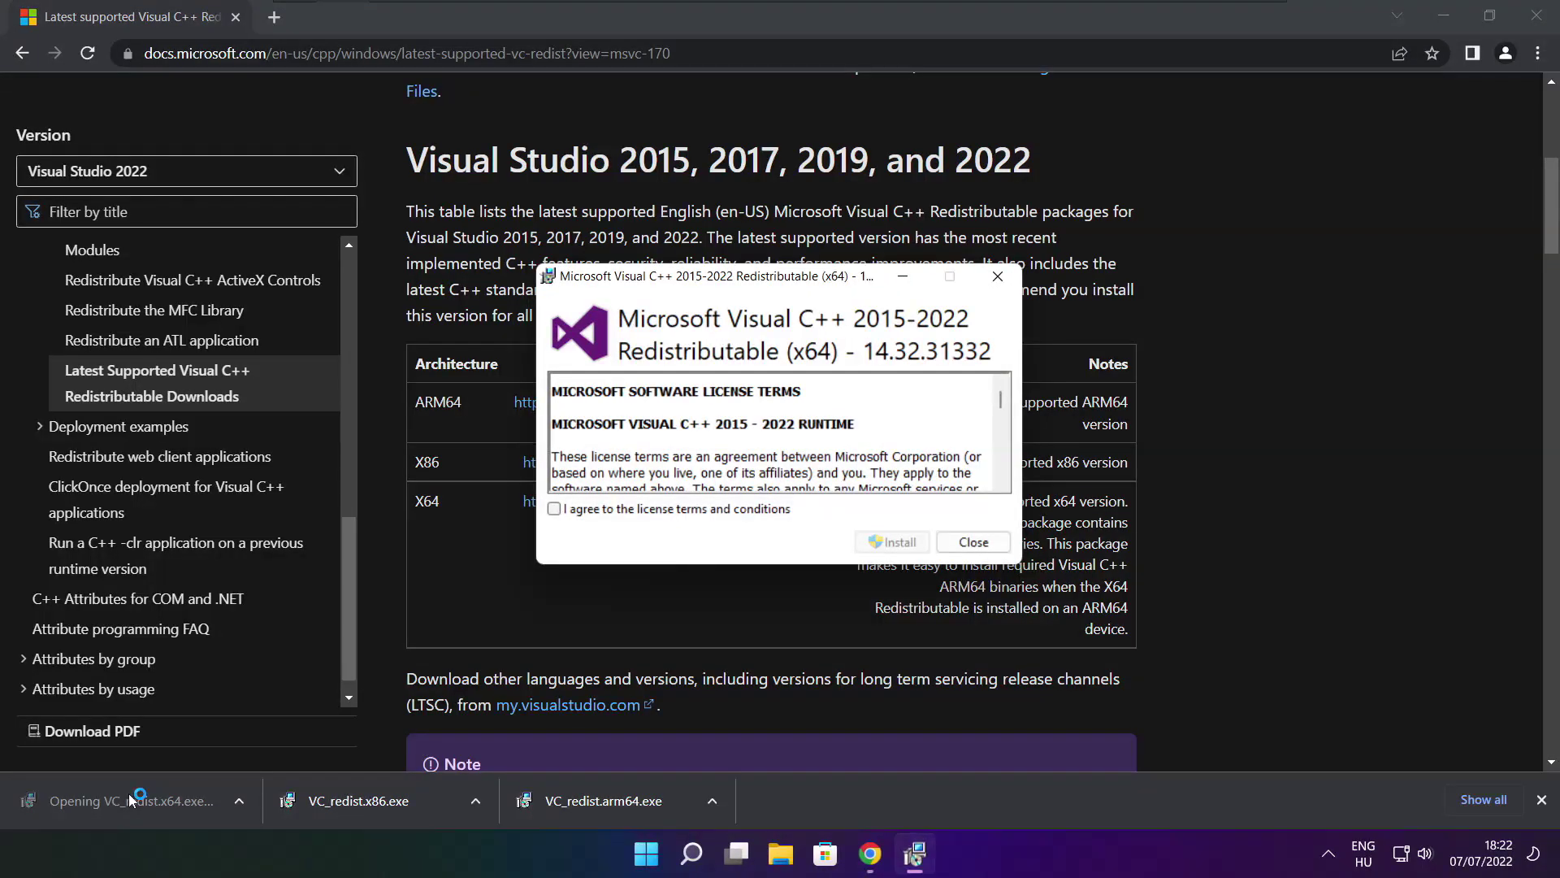
drag(1001, 400, 1000, 487)
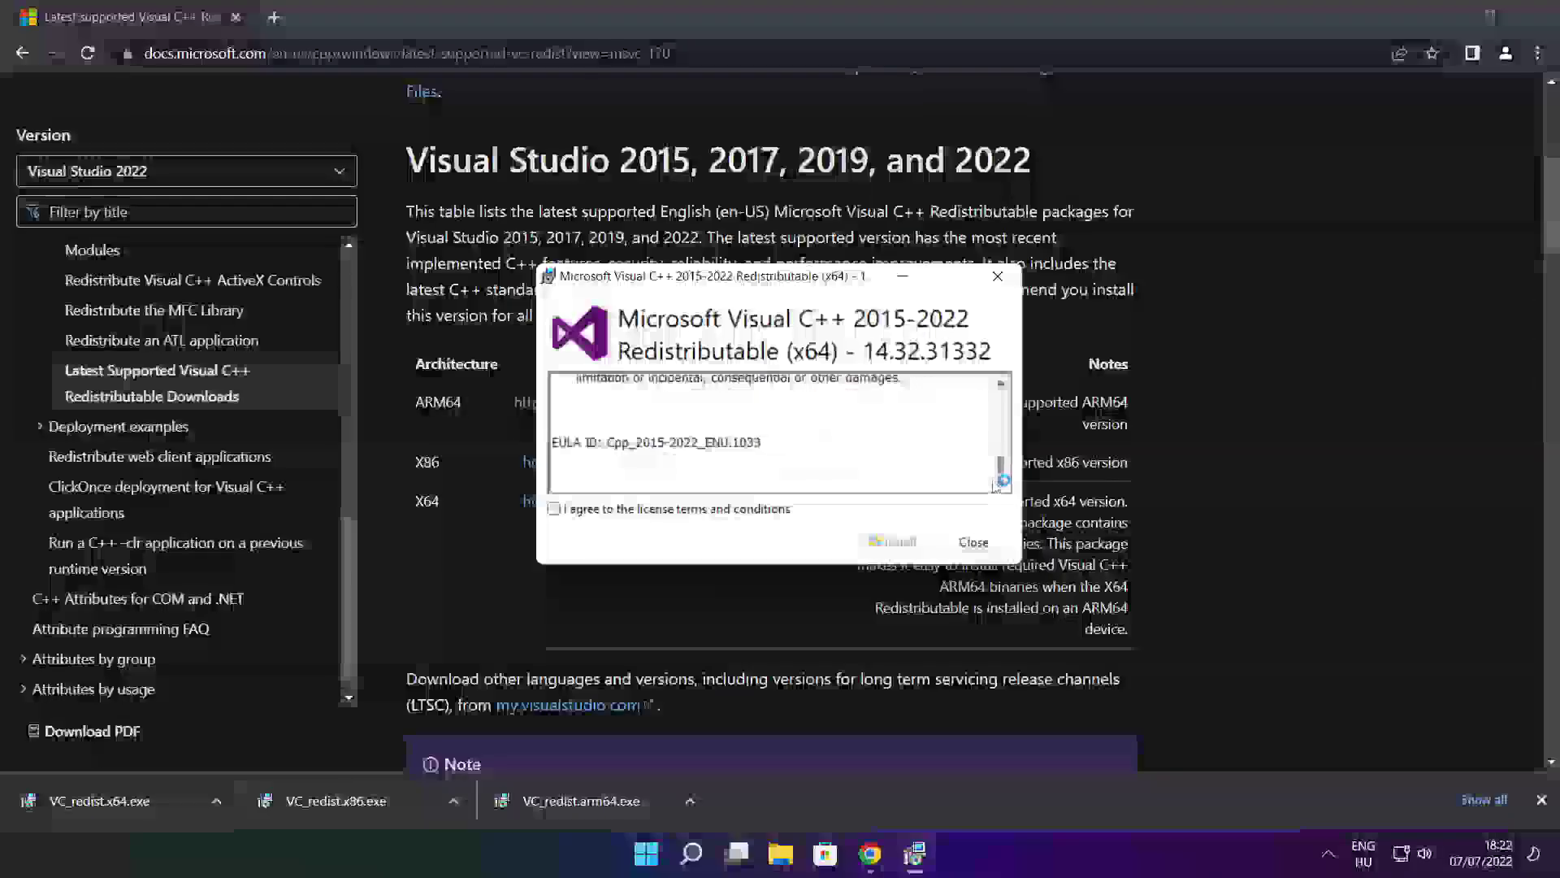
click(556, 509)
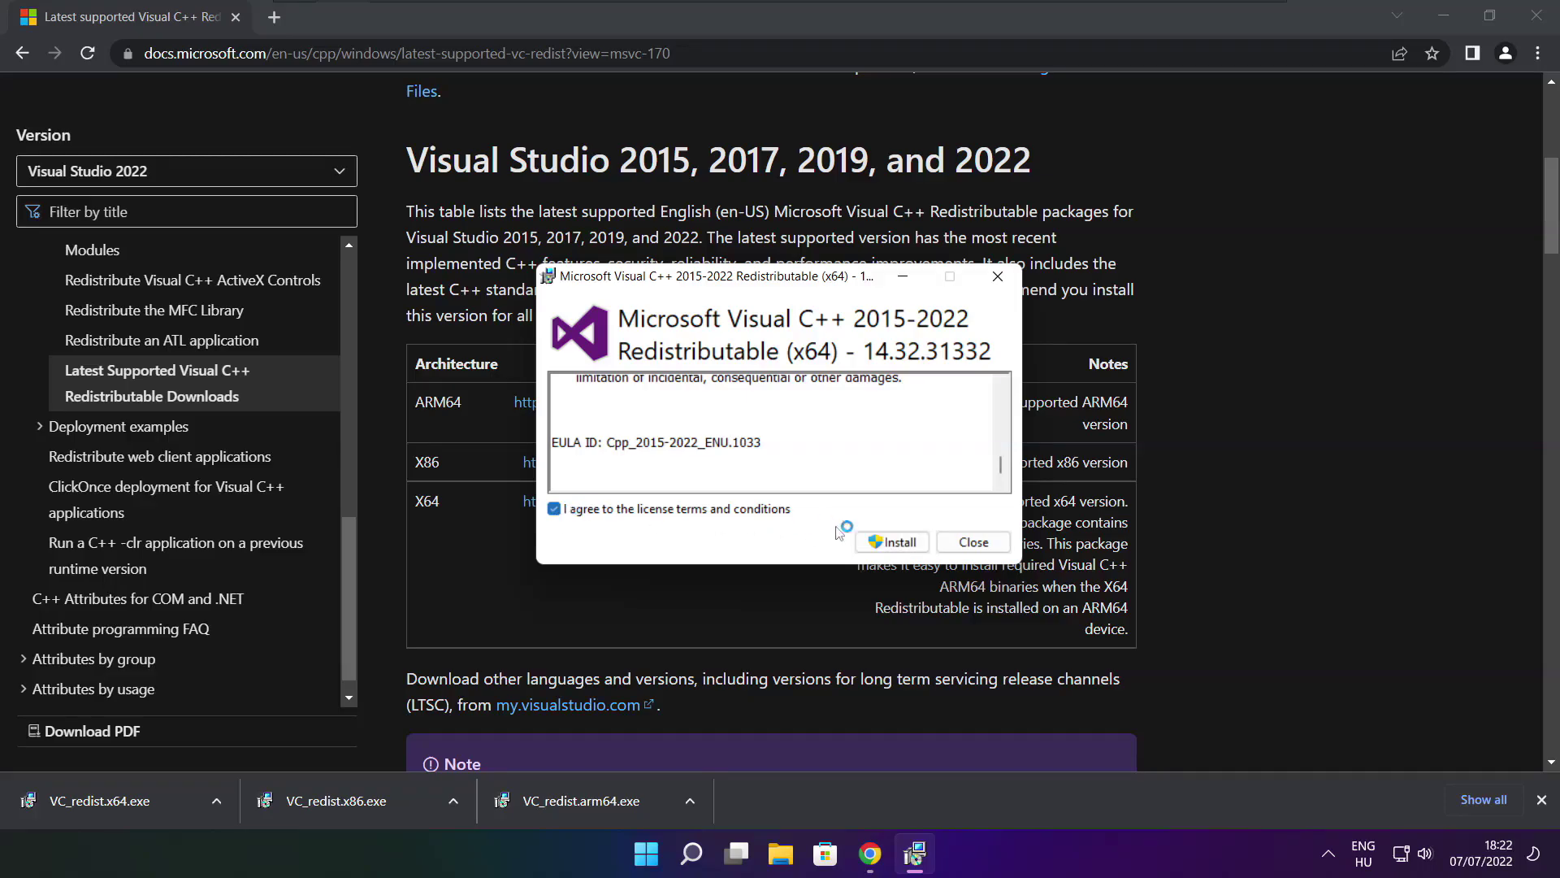
click(897, 545)
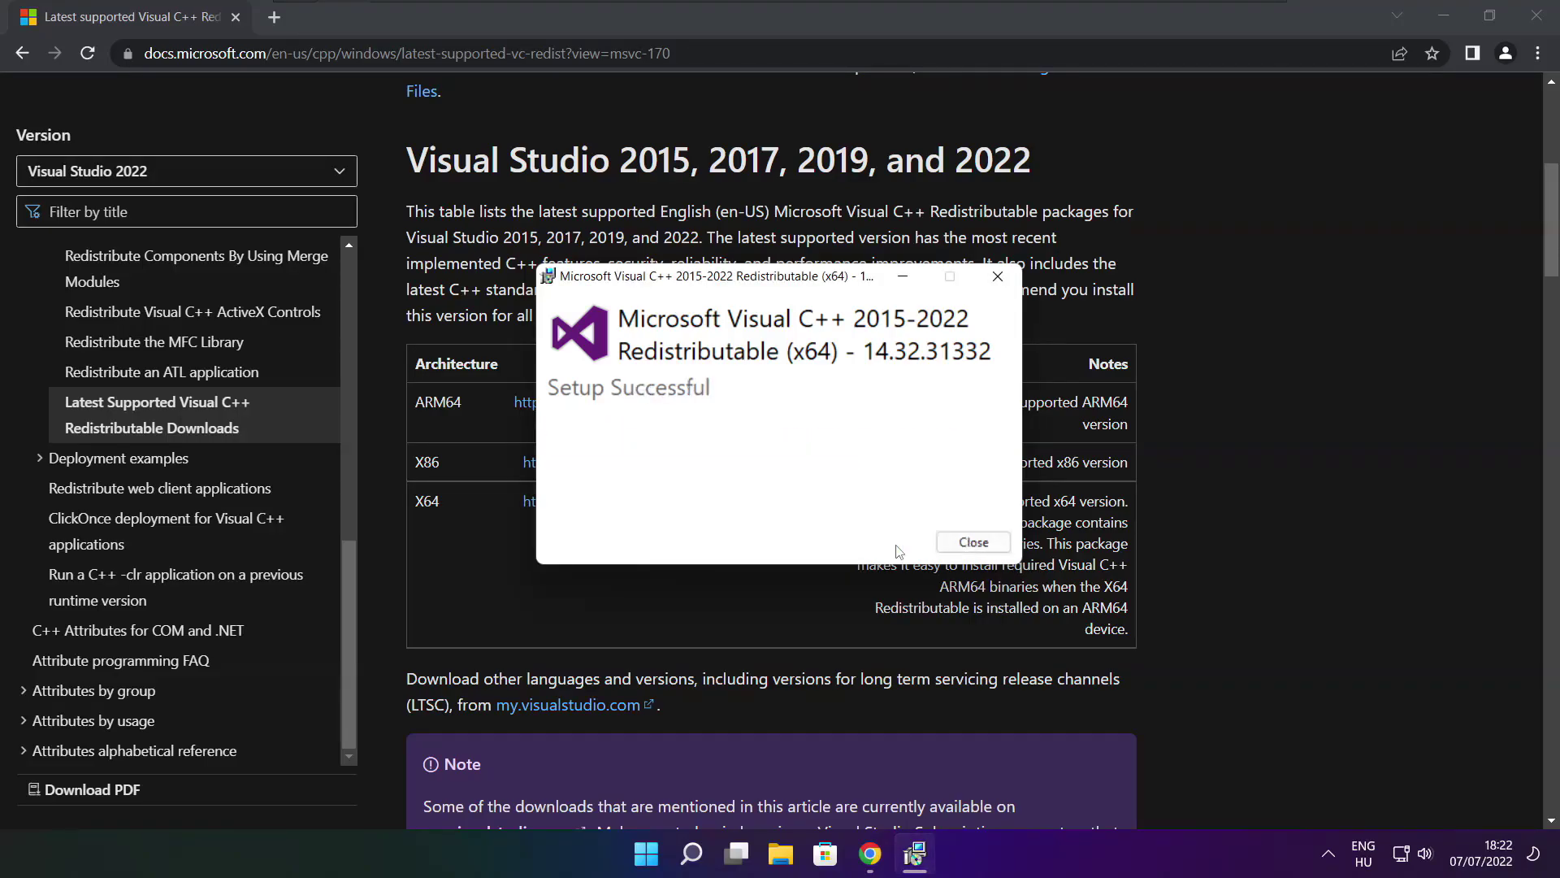
click(974, 543)
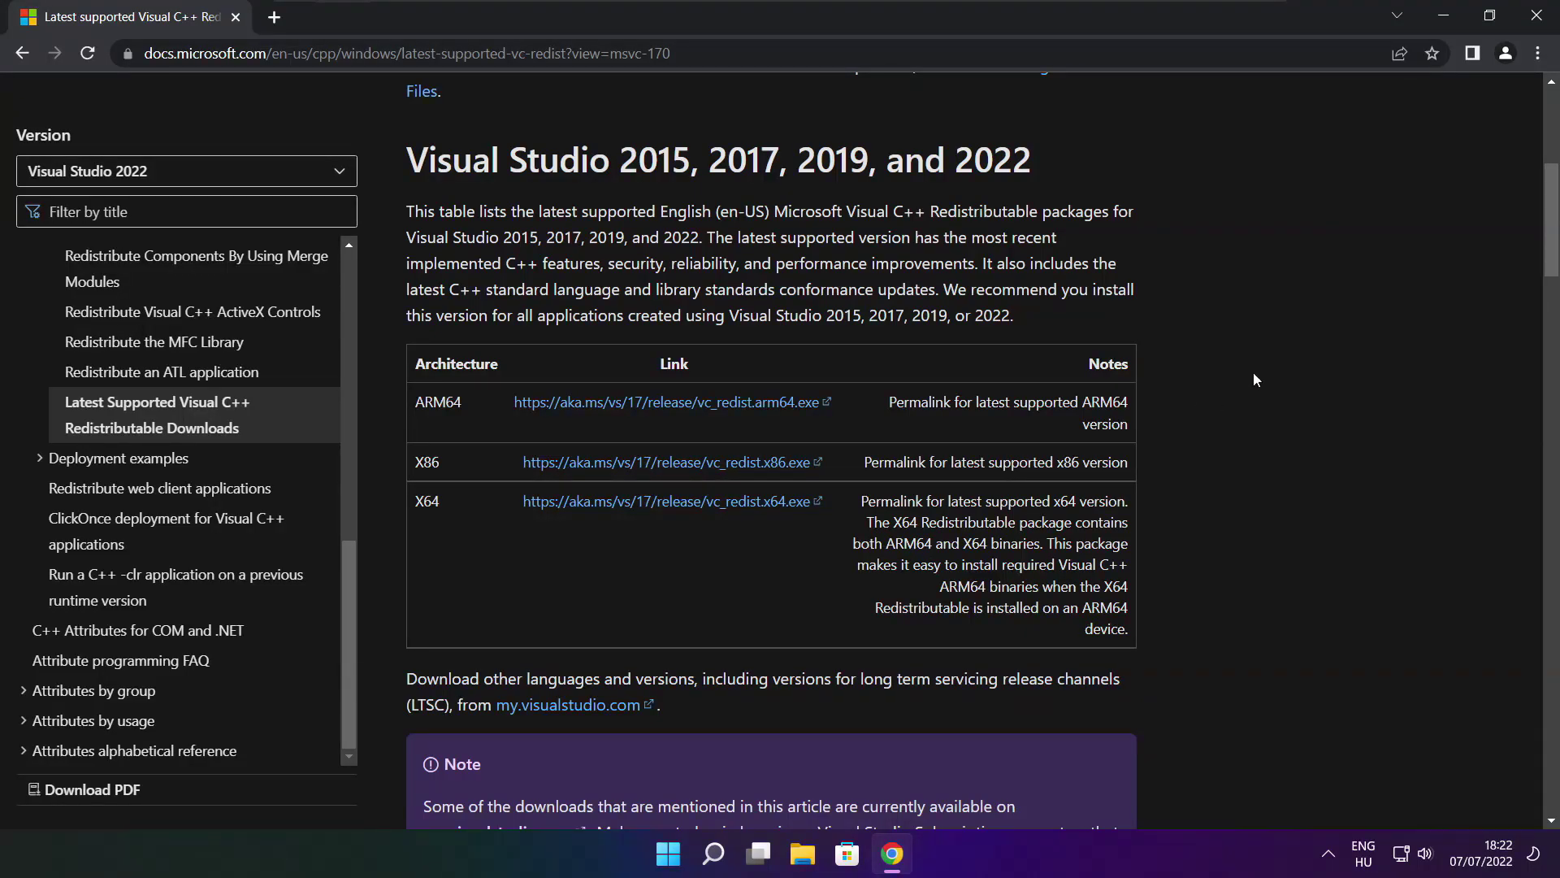
Close the browser and bring up Task Manager's Startup apps list.
click(1539, 18)
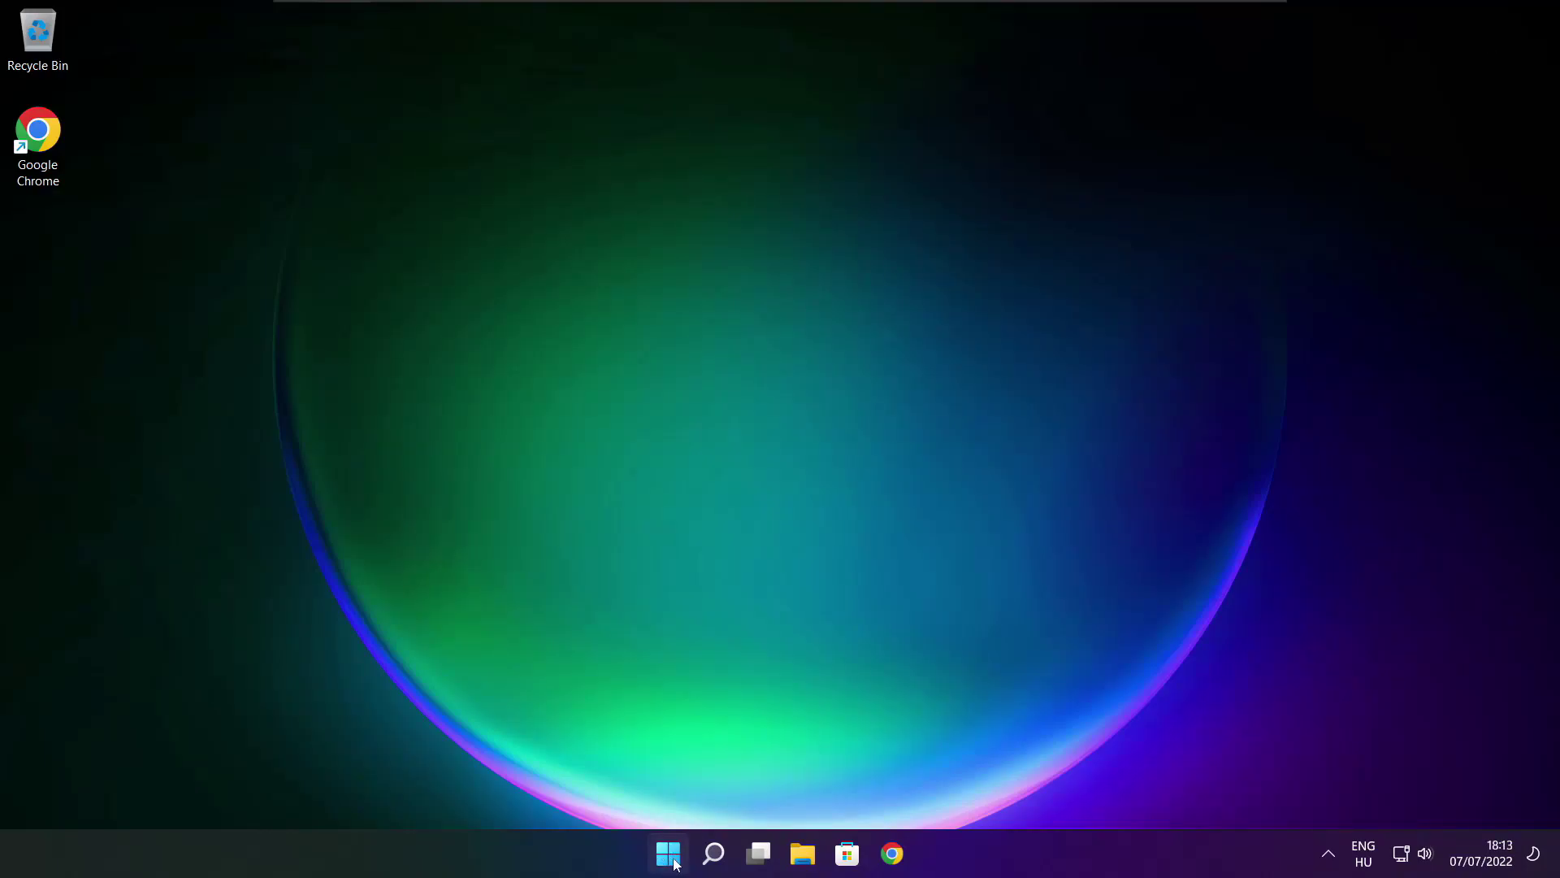
right_click(670, 855)
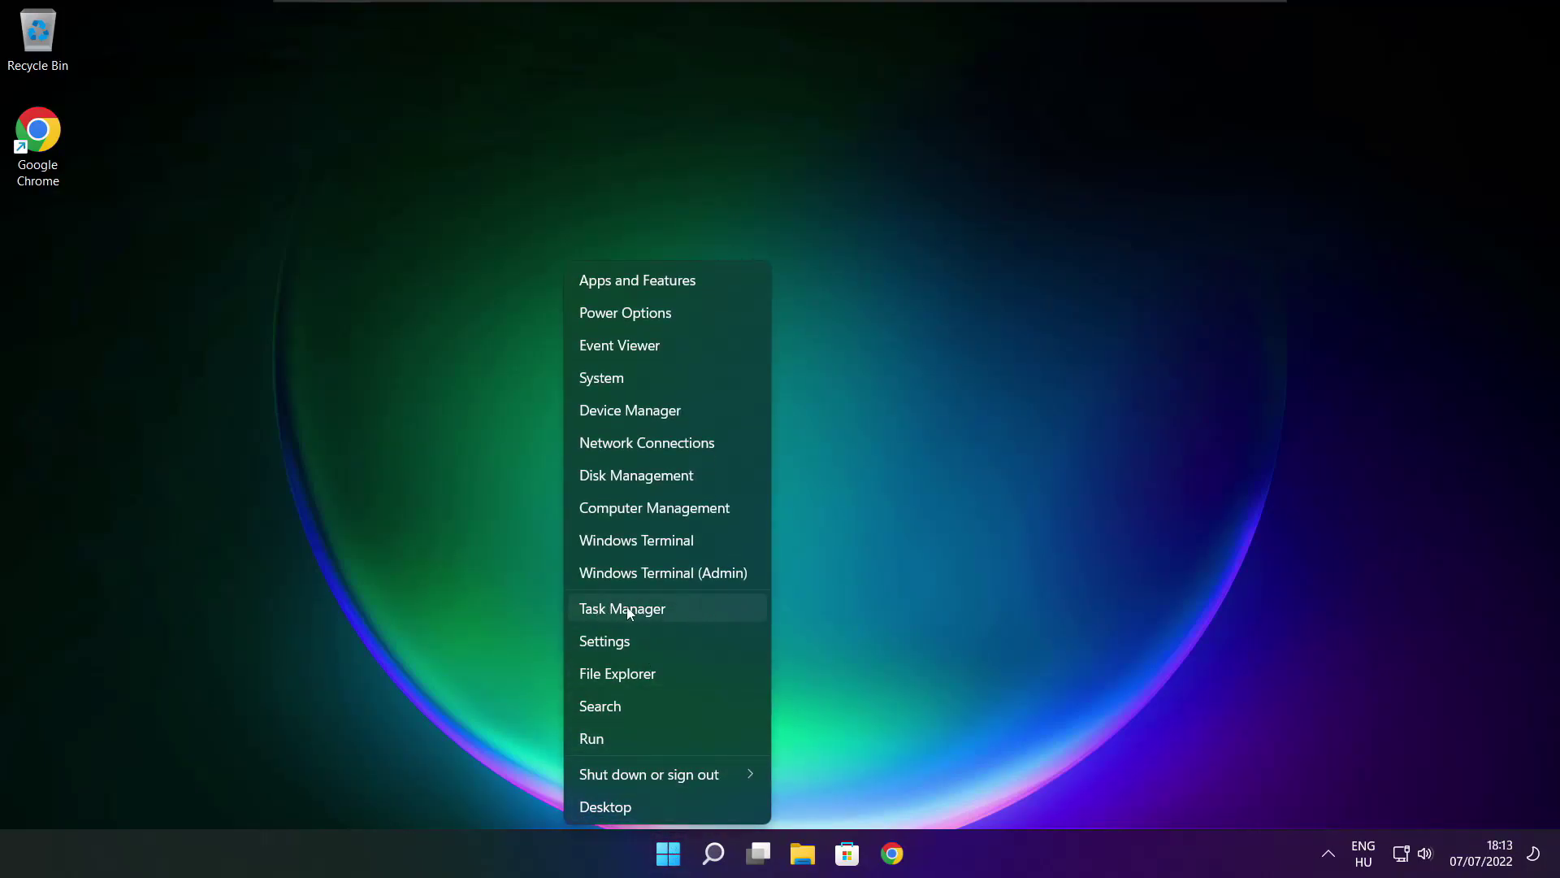
click(671, 609)
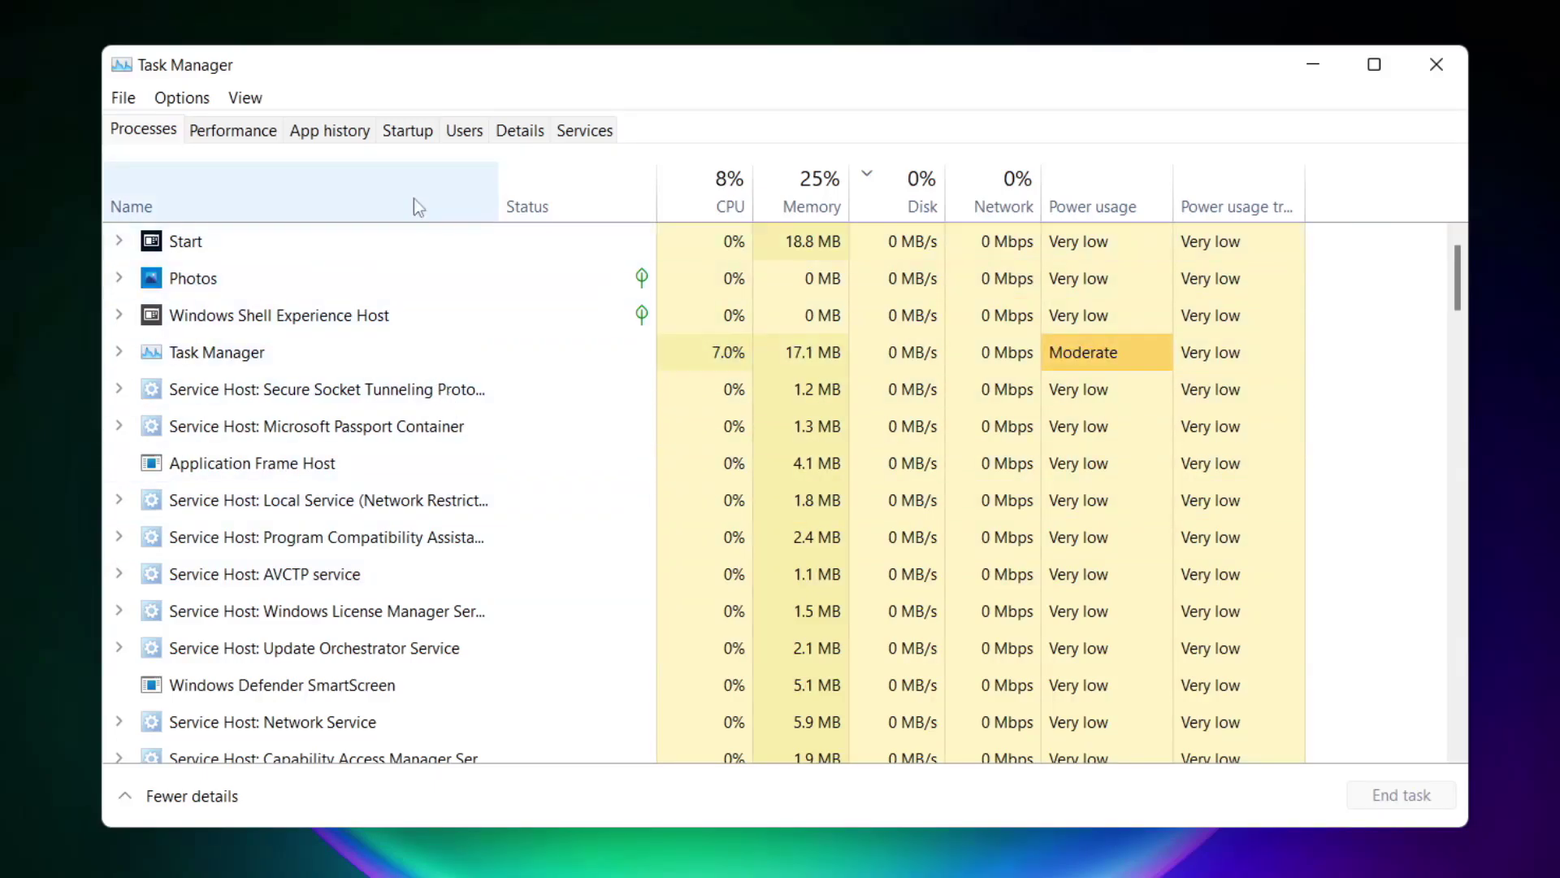
click(413, 138)
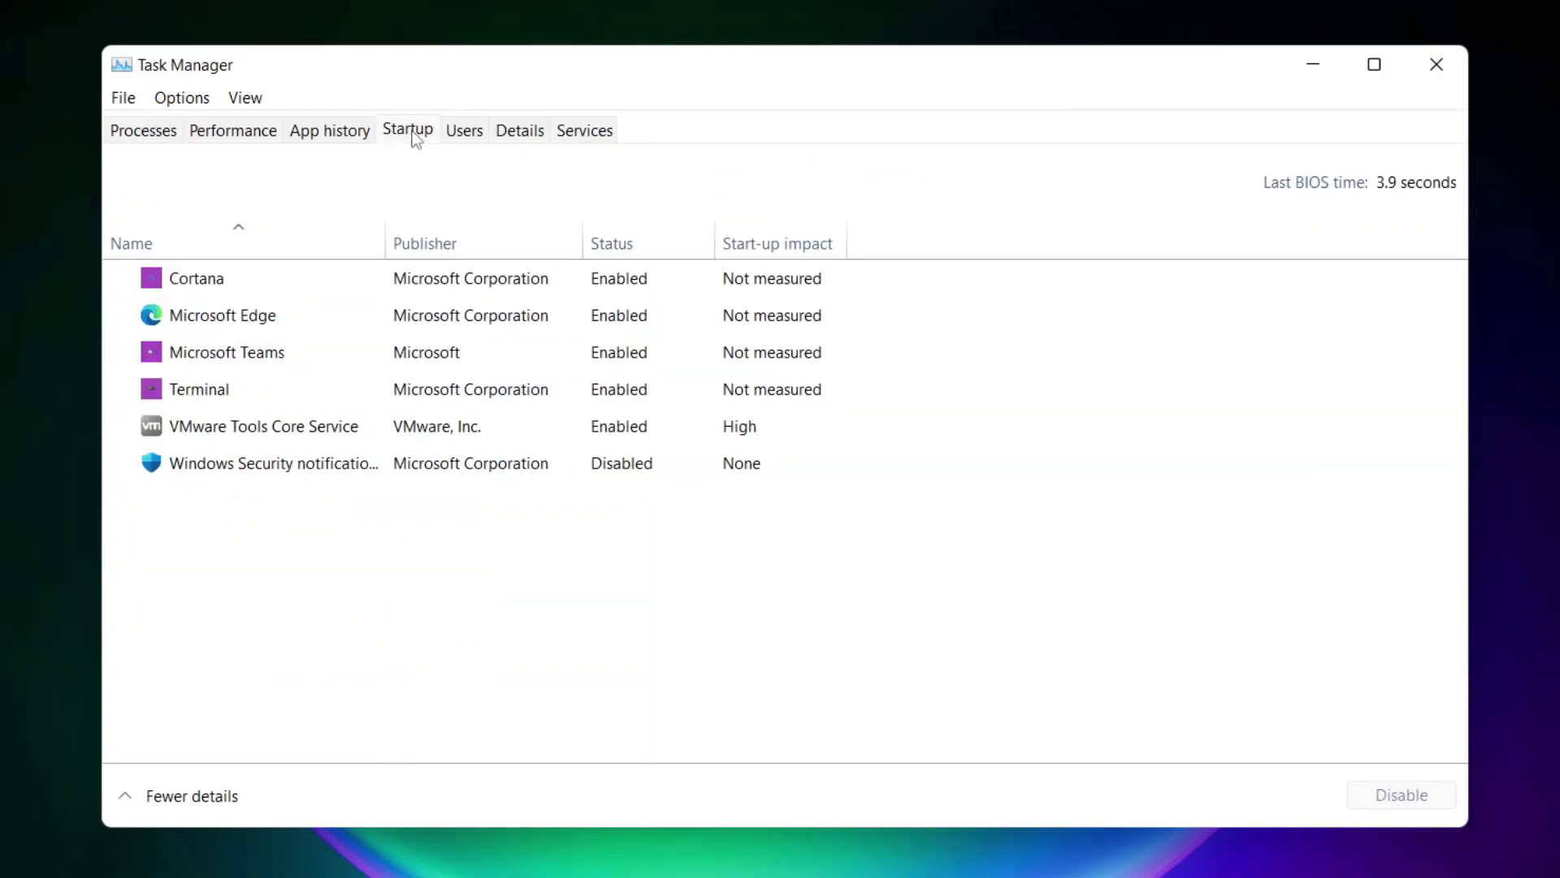
Disable Cortana, Microsoft Edge, Microsoft Teams and Terminal as startup apps.
click(529, 291)
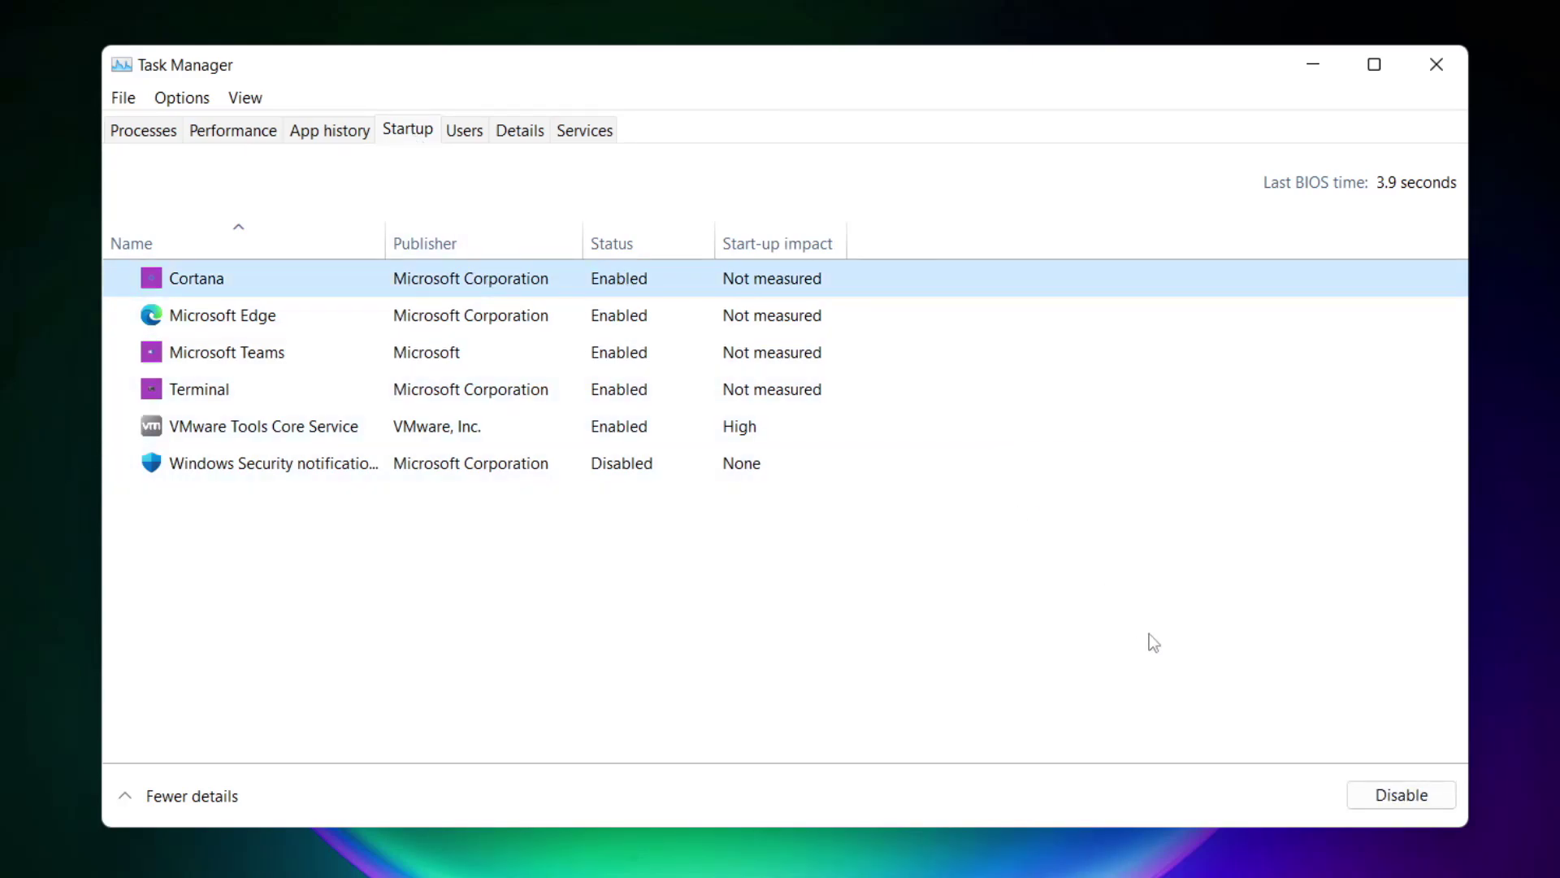
click(1401, 803)
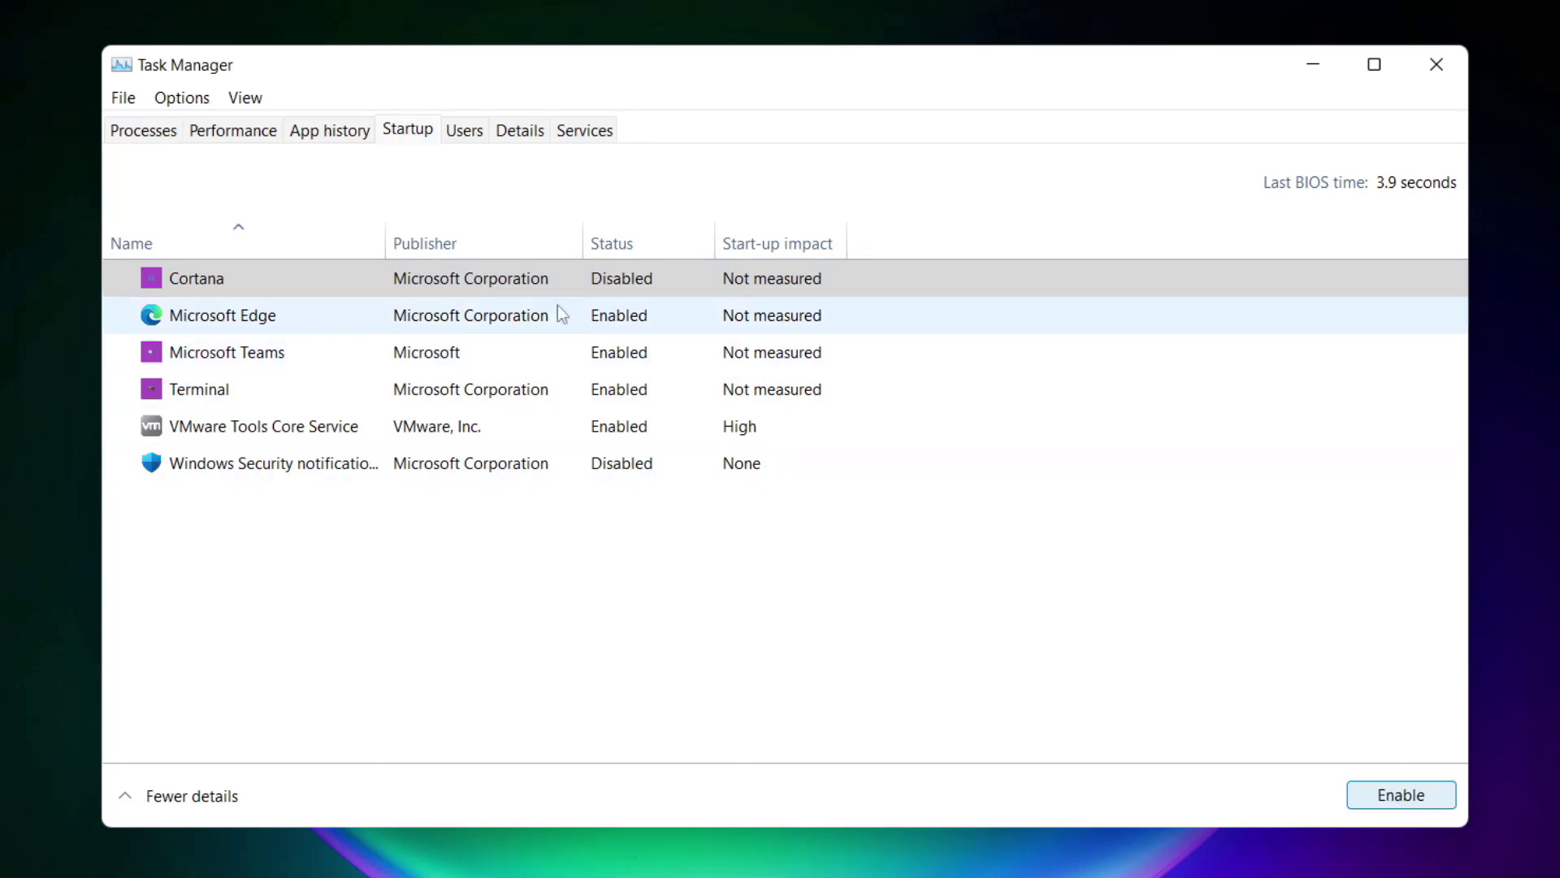
click(378, 319)
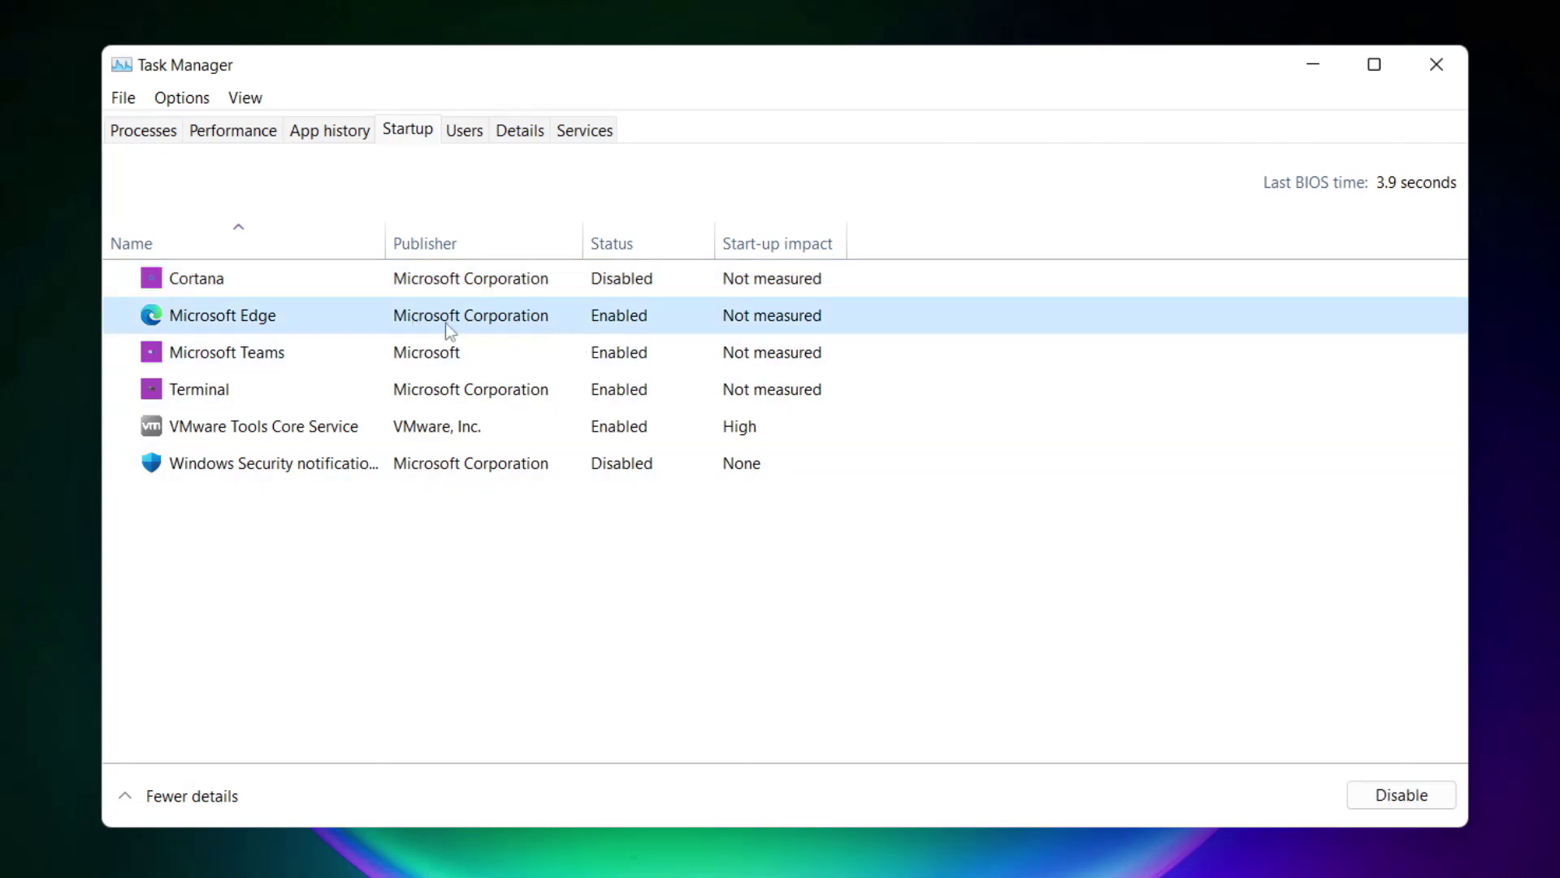
click(1402, 796)
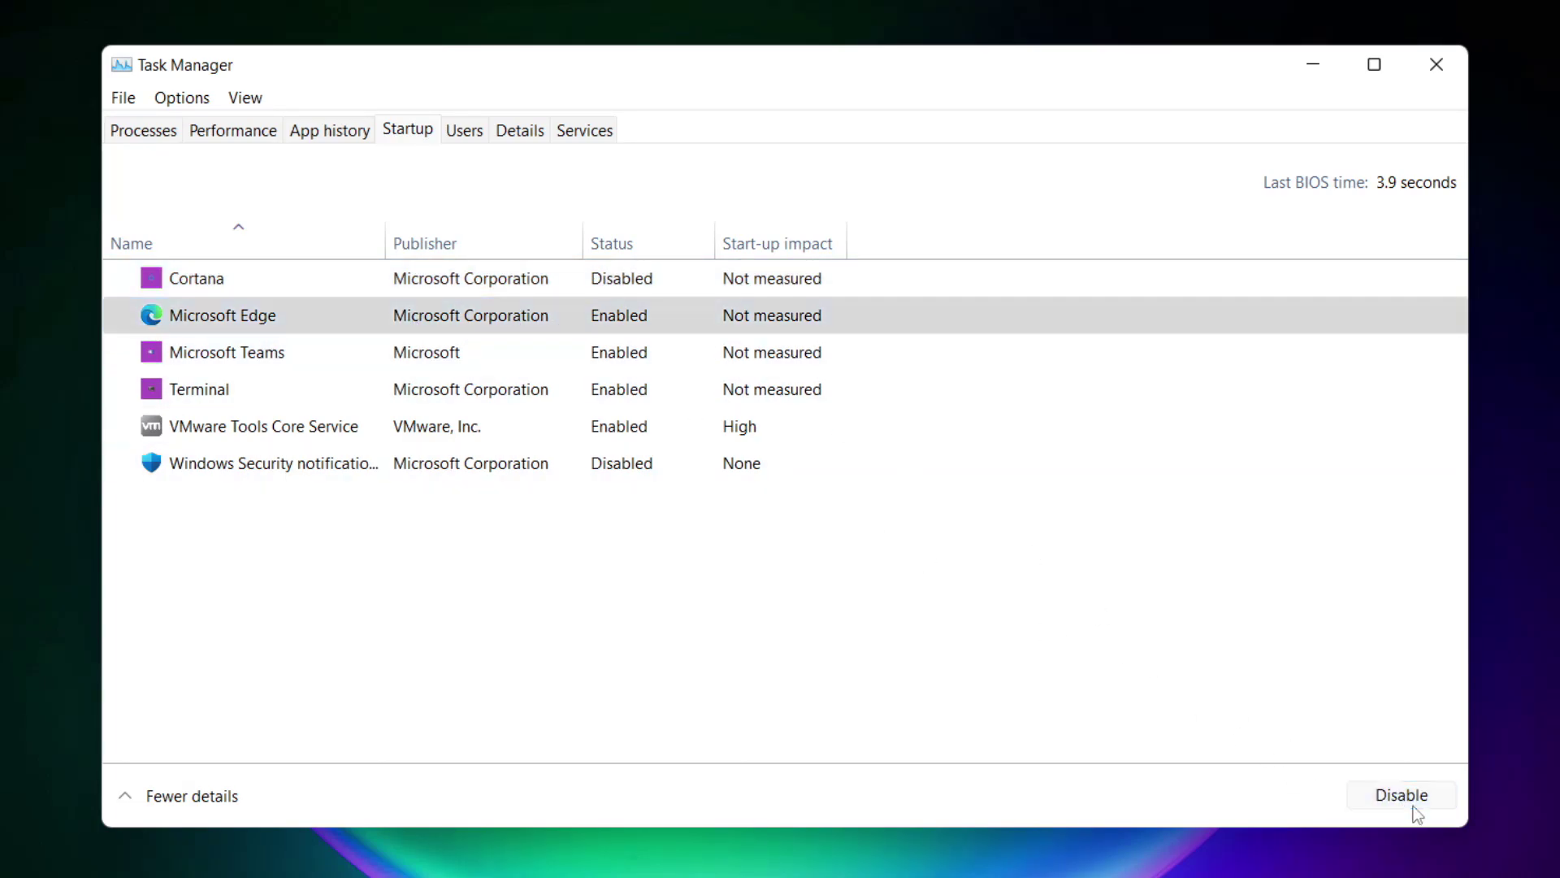
click(642, 353)
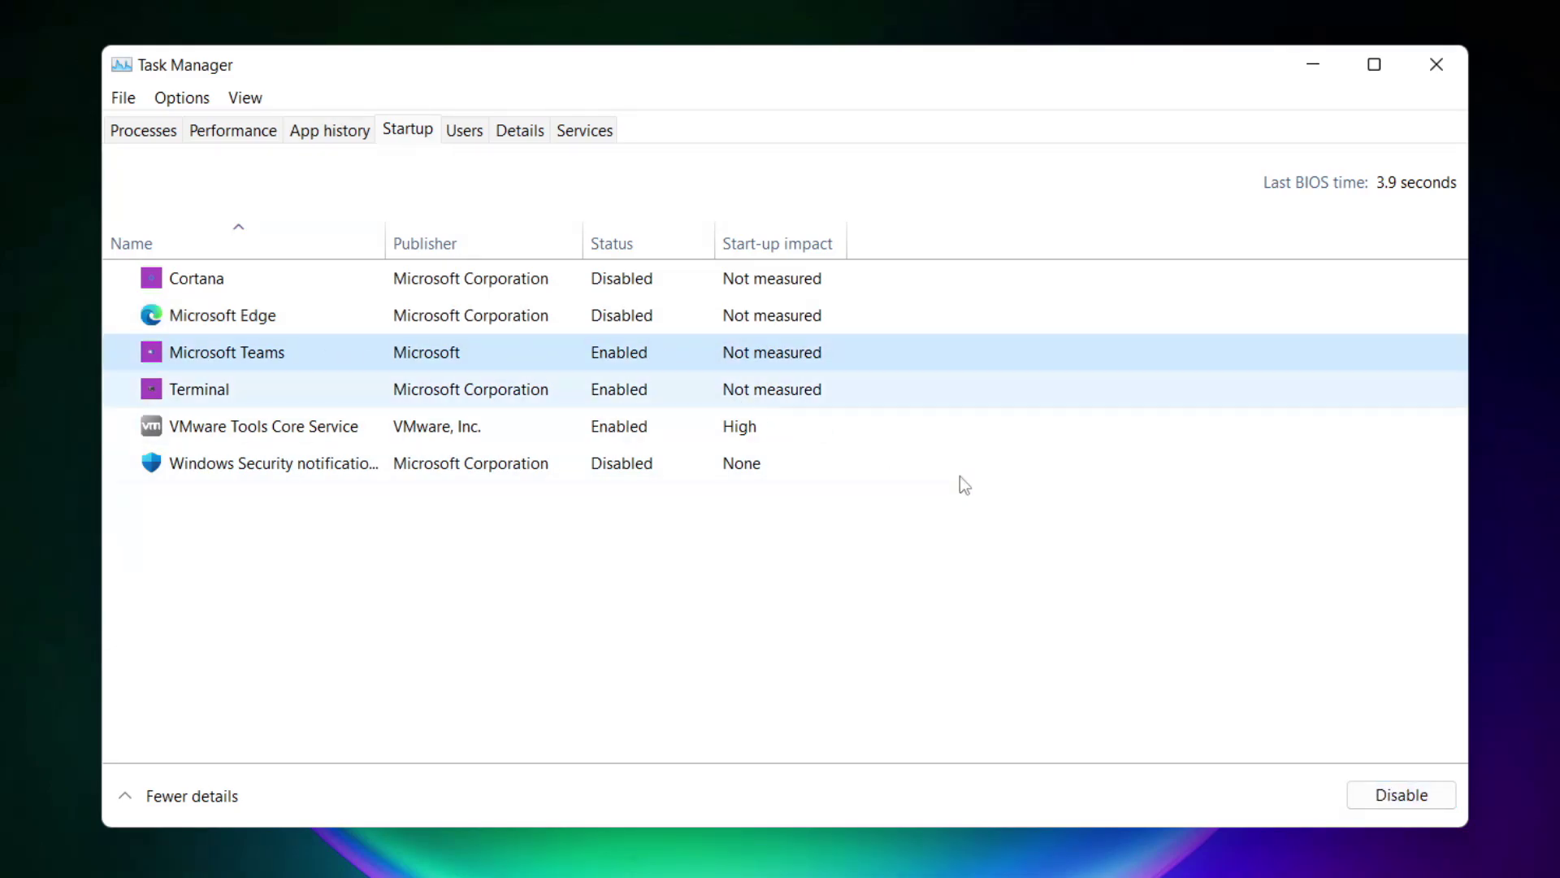
click(520, 396)
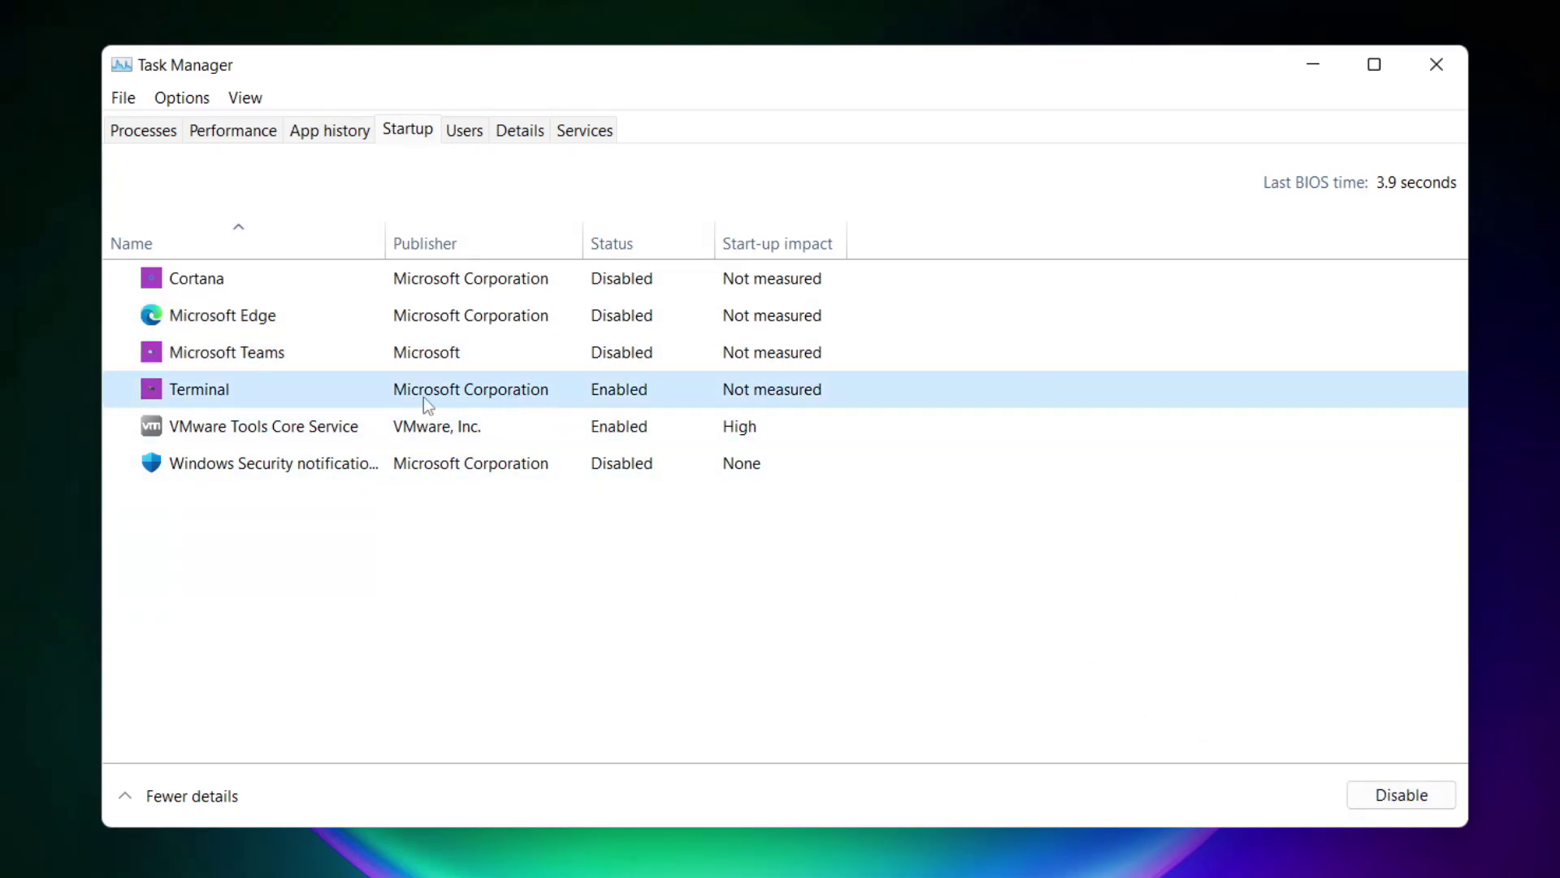
click(1412, 798)
click(626, 390)
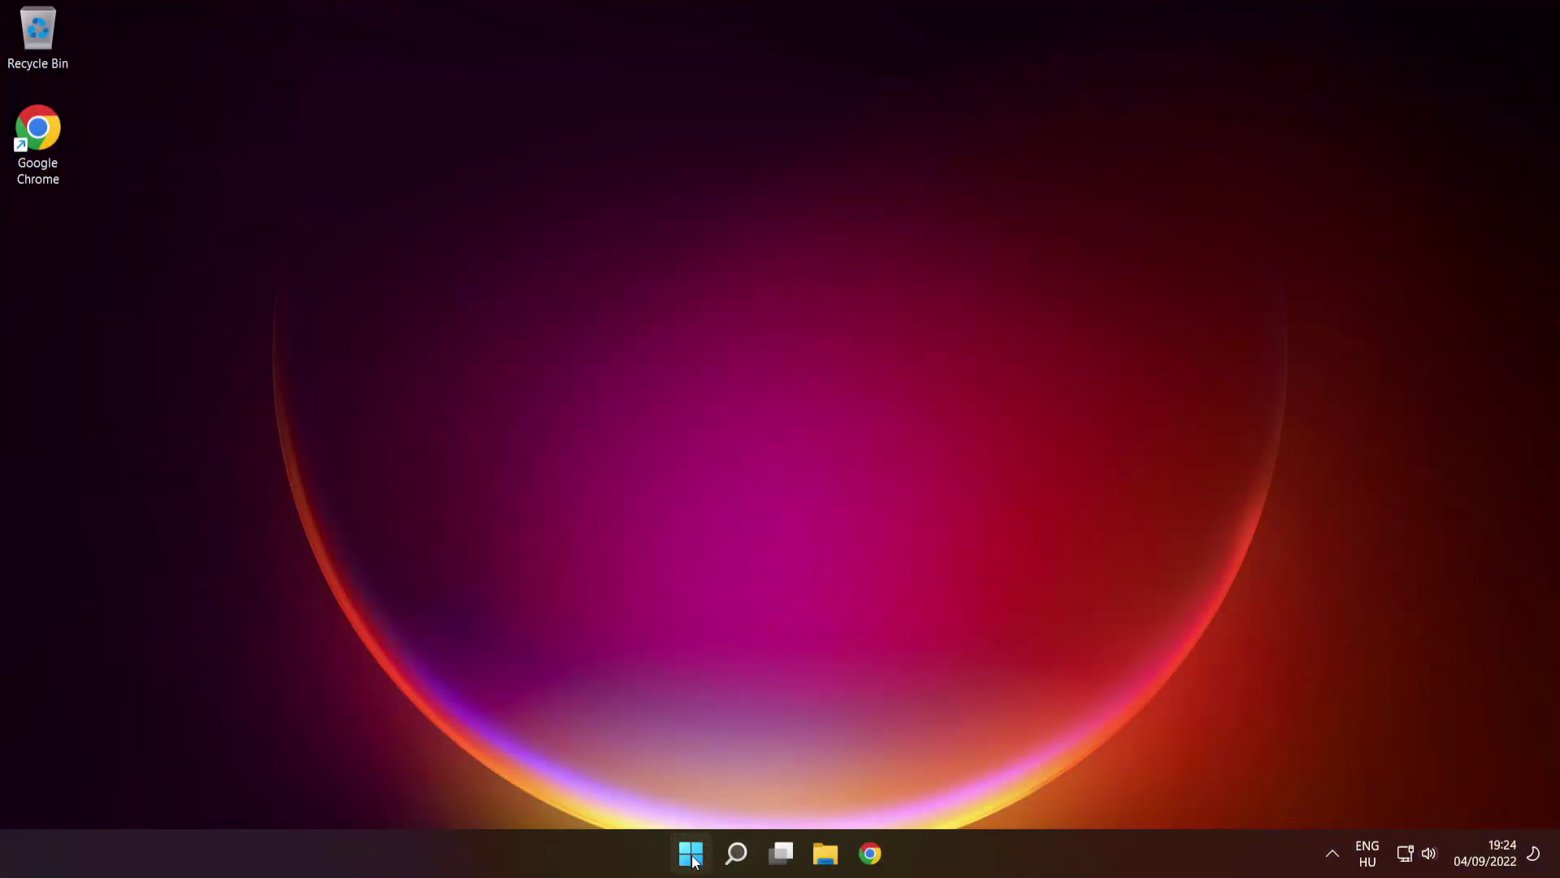
Show the Start menu's power options: Sleep, Shut down and Restart.
click(691, 855)
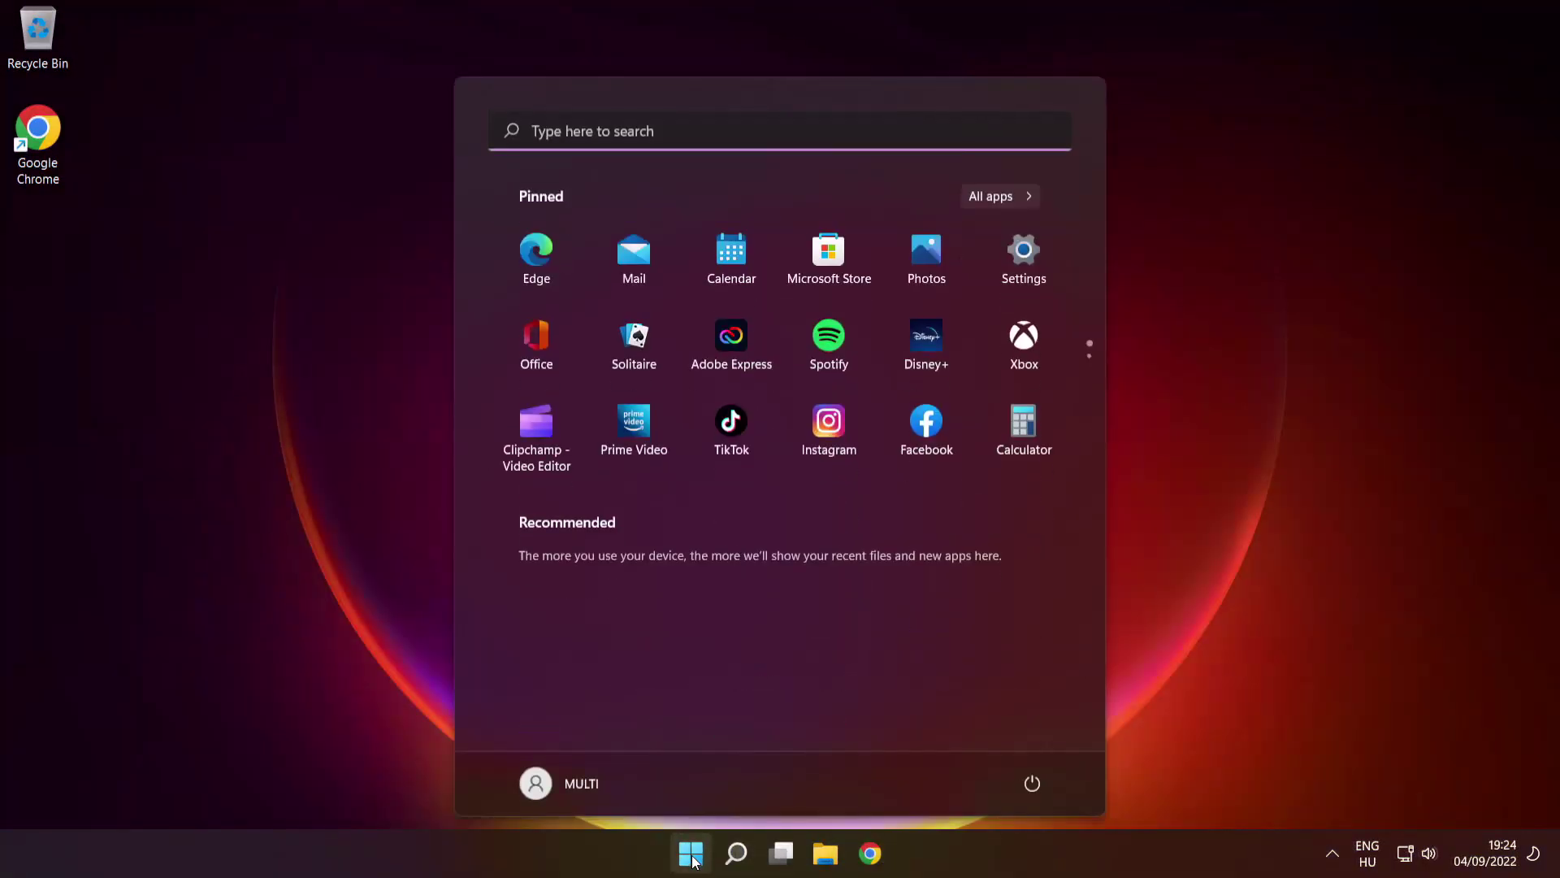
click(1033, 783)
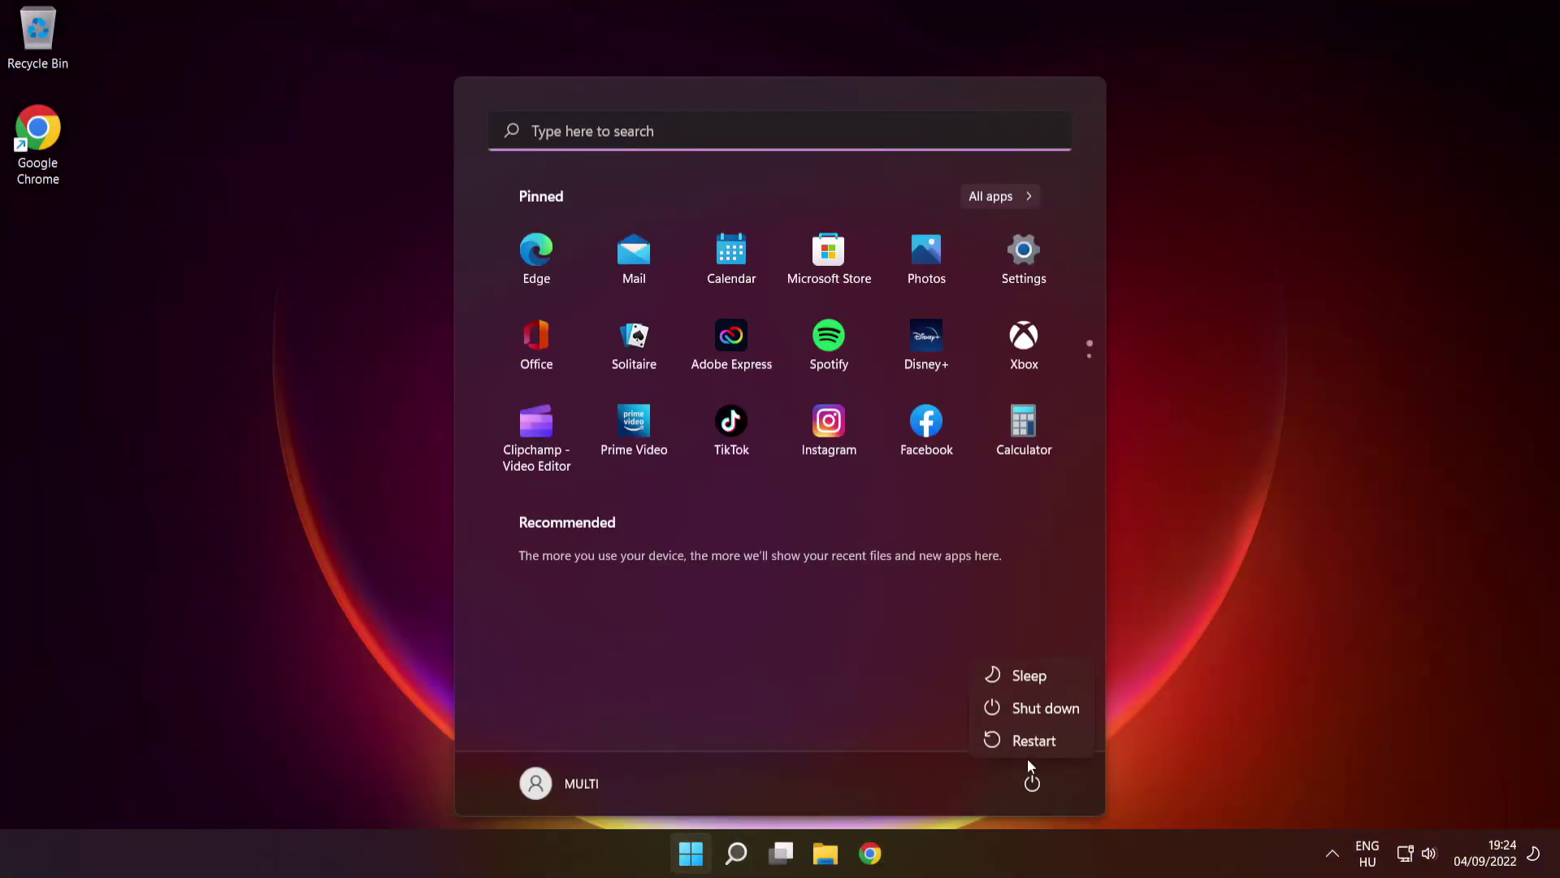